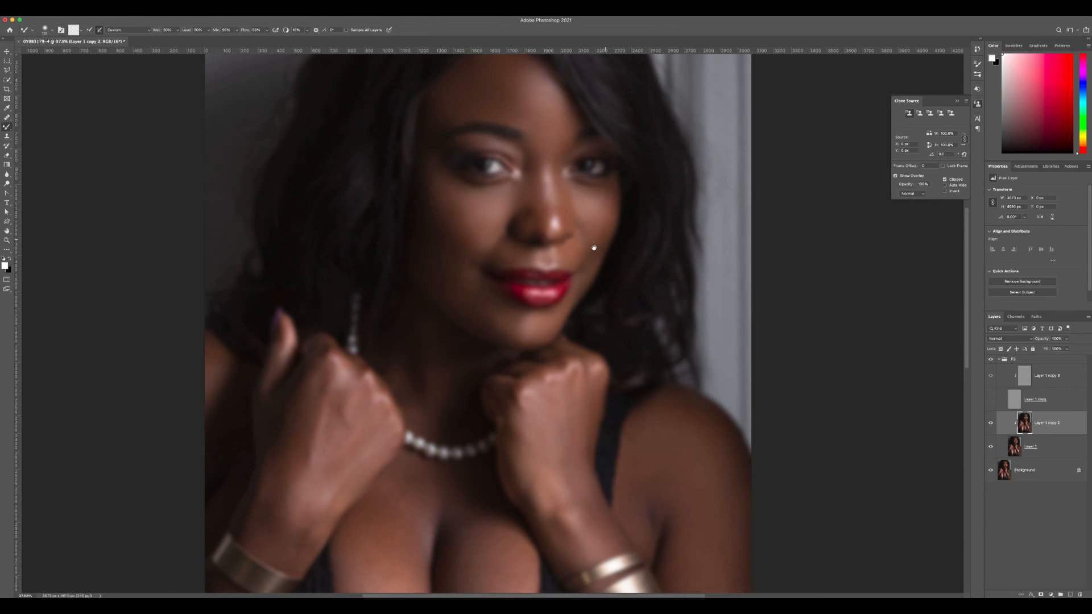
Step: Smooth the skin tones of the face with the Mixer Brush on Layer 1 copy 2
{"action": "scroll", "coordinate": [450, 329], "scroll_direction": "up", "scroll_amount": 5}
{"action": "scroll", "coordinate": [449, 328], "scroll_direction": "right", "scroll_amount": 5}
{"action": "scroll", "coordinate": [418, 329], "scroll_direction": "right", "scroll_amount": 7}
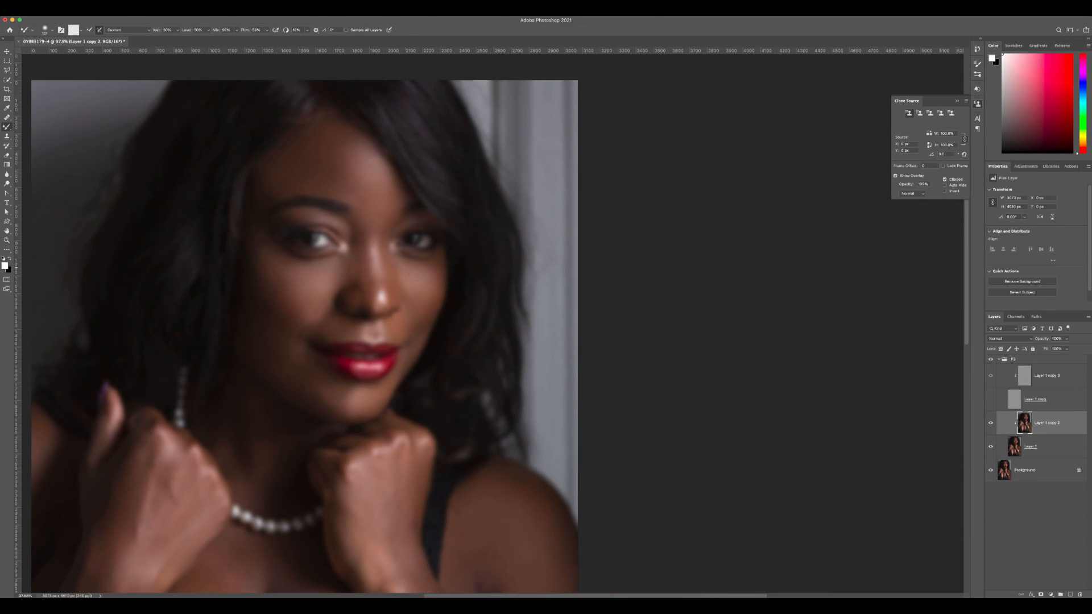
{"action": "left_click_drag", "start_coordinate": [376, 264], "coordinate": [421, 266]}
Step: Blend the uneven skin tones across the chest with the Mixer Brush on Layer 1 copy 2
{"action": "scroll", "coordinate": [410, 315], "scroll_direction": "down", "scroll_amount": 15}
{"action": "scroll", "coordinate": [411, 315], "scroll_direction": "left", "scroll_amount": 15}
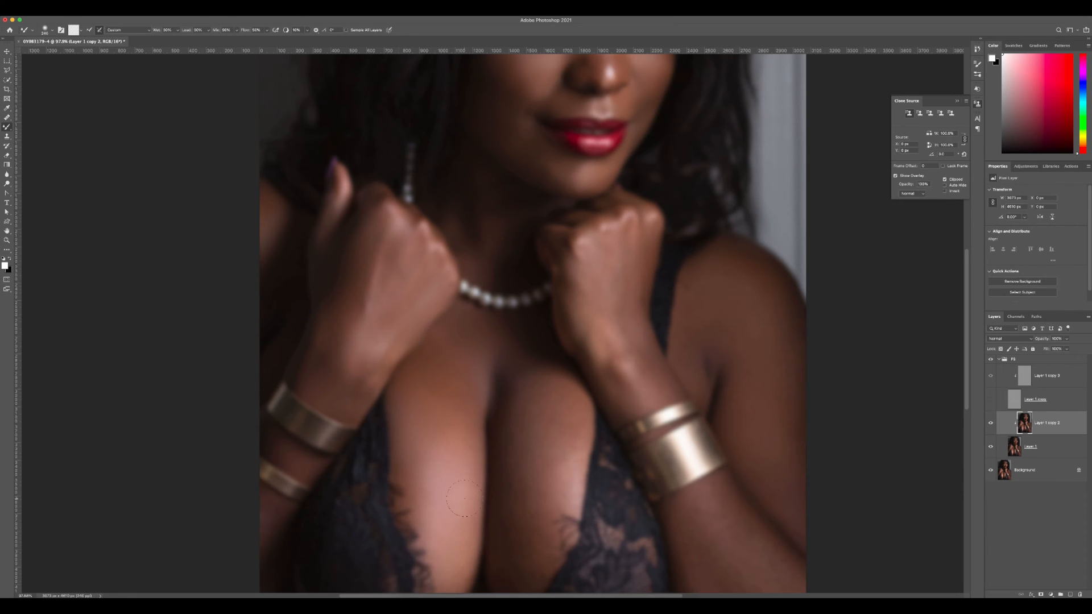
{"action": "scroll", "coordinate": [375, 493], "scroll_direction": "down", "scroll_amount": 4}
{"action": "scroll", "coordinate": [376, 493], "scroll_direction": "right", "scroll_amount": 3}
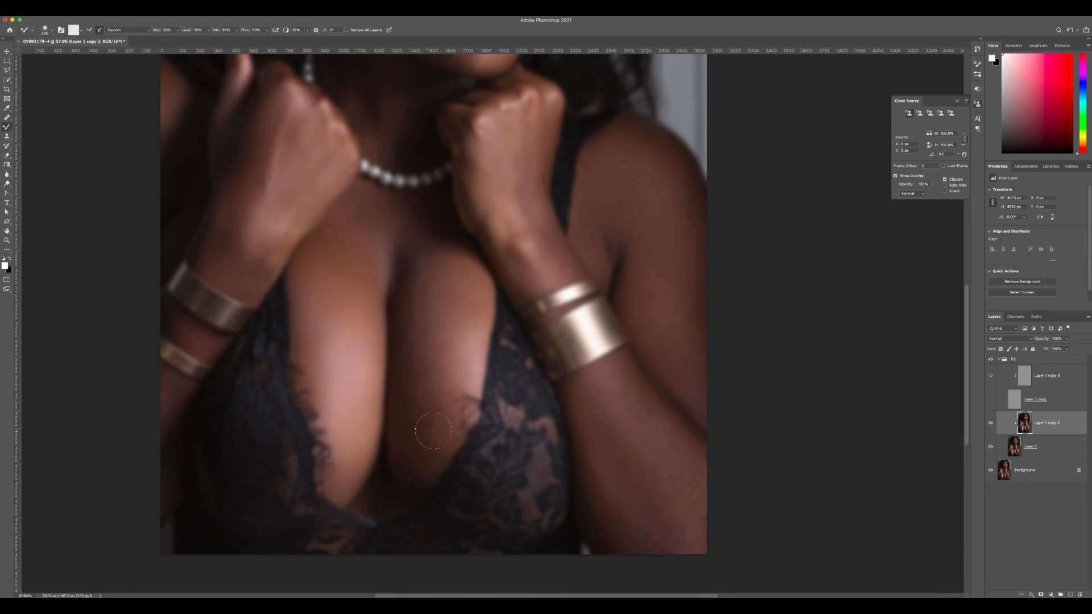
{"action": "scroll", "coordinate": [403, 400], "scroll_direction": "up", "scroll_amount": 4}
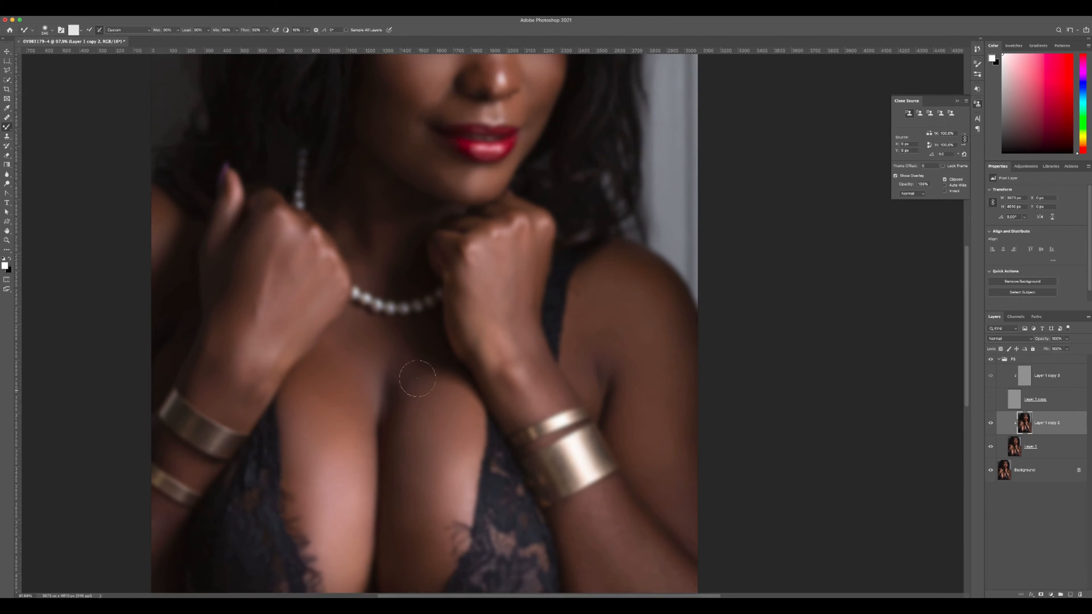
{"action": "scroll", "coordinate": [448, 353], "scroll_direction": "right", "scroll_amount": 2}
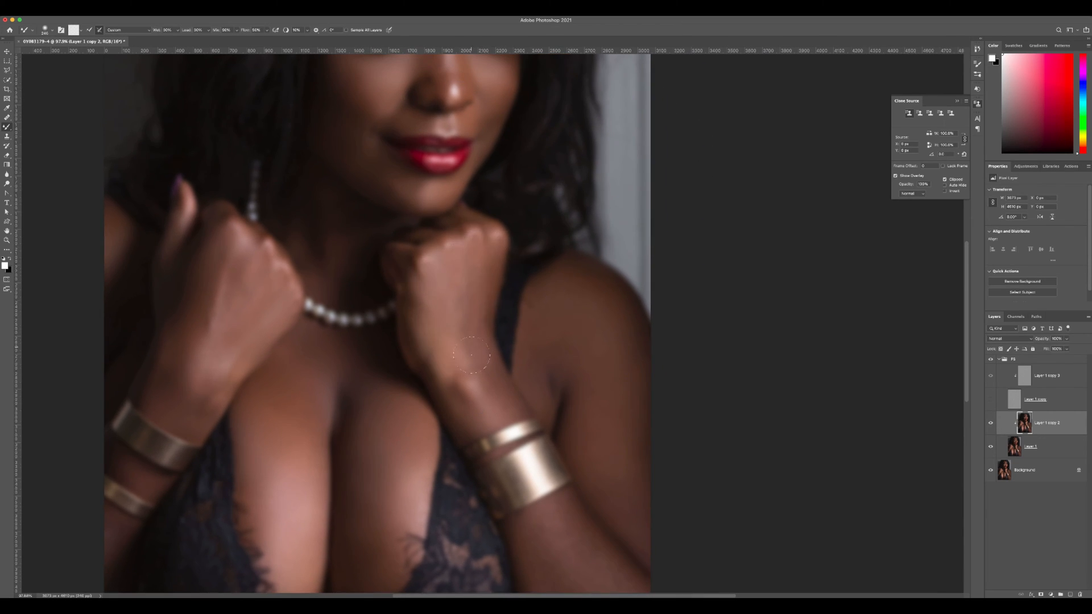
Step: Smooth the skin tones on the hand and wrist above the double bracelet with the Mixer Brush
{"action": "right_click", "coordinate": [483, 288]}
{"action": "right_click", "coordinate": [445, 260]}
{"action": "scroll", "coordinate": [420, 237], "scroll_direction": "down", "scroll_amount": 3}
{"action": "scroll", "coordinate": [421, 237], "scroll_direction": "right", "scroll_amount": 1}
{"action": "left_click_drag", "start_coordinate": [436, 318], "coordinate": [458, 319]}
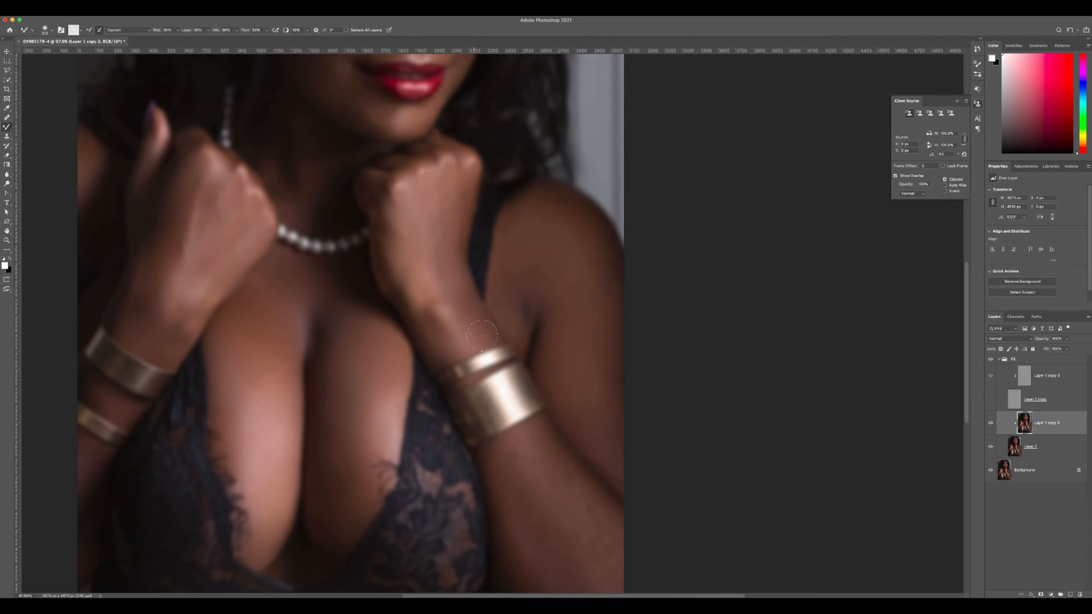
Step: Enlarge the Mixer Brush and smooth the forearm below the wide bracelet
{"action": "scroll", "coordinate": [482, 335], "scroll_direction": "down", "scroll_amount": 3}
{"action": "scroll", "coordinate": [459, 337], "scroll_direction": "right", "scroll_amount": 1}
{"action": "key", "text": "bracketright"}
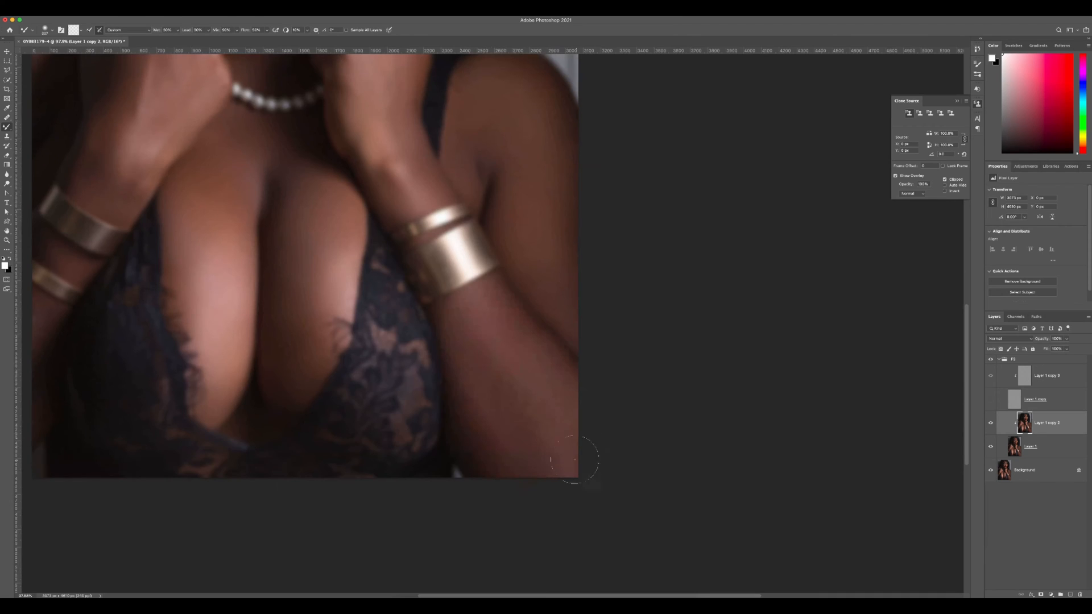
{"action": "scroll", "coordinate": [569, 310], "scroll_direction": "up", "scroll_amount": 3}
{"action": "scroll", "coordinate": [569, 310], "scroll_direction": "right", "scroll_amount": 1}
{"action": "left_click_drag", "start_coordinate": [471, 283], "coordinate": [457, 283]}
{"action": "mouse_move", "coordinate": [434, 319]}
{"action": "left_mouse_down"}
{"action": "mouse_move", "coordinate": [566, 256]}
{"action": "mouse_move", "coordinate": [740, 224]}
{"action": "left_mouse_up"}
{"action": "mouse_move", "coordinate": [364, 366]}
{"action": "left_mouse_down"}
{"action": "mouse_move", "coordinate": [324, 365]}
{"action": "mouse_move", "coordinate": [344, 359]}
{"action": "left_mouse_up"}
Step: Show Layer 1 copy and Layer 1 copy 3, and make Layer 1 copy 3 the active layer
{"action": "left_click", "coordinate": [991, 400]}
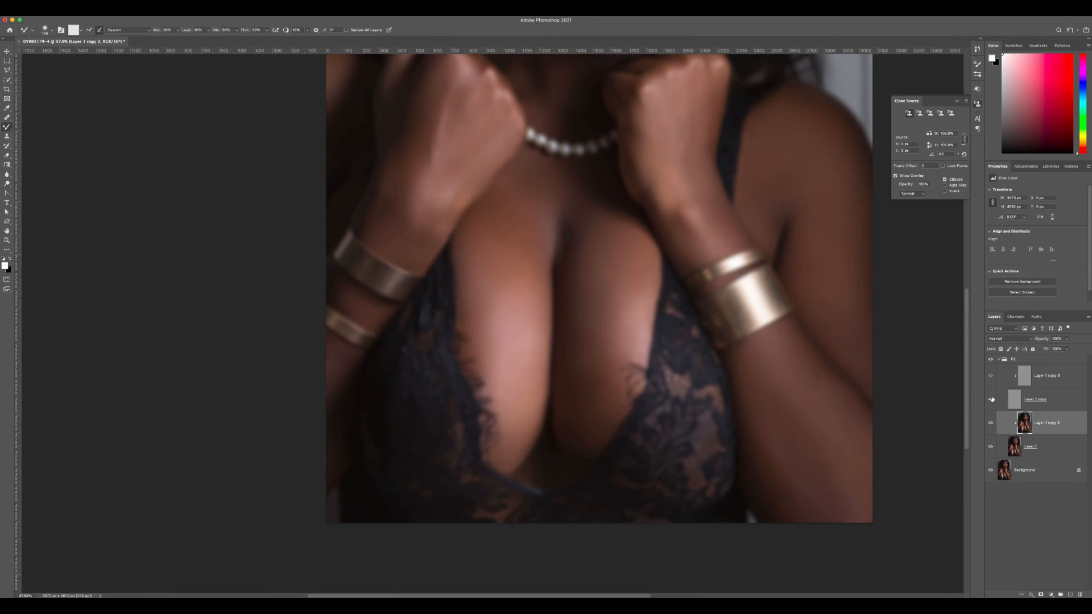
{"action": "left_click_drag", "start_coordinate": [625, 341], "coordinate": [614, 347]}
{"action": "left_click_drag", "start_coordinate": [665, 149], "coordinate": [679, 149]}
{"action": "left_click_drag", "start_coordinate": [679, 149], "coordinate": [595, 414]}
{"action": "left_click_drag", "start_coordinate": [574, 468], "coordinate": [560, 468]}
{"action": "mouse_move", "coordinate": [567, 468]}
{"action": "left_mouse_down"}
{"action": "mouse_move", "coordinate": [594, 343]}
{"action": "mouse_move", "coordinate": [626, 342]}
{"action": "left_mouse_up"}
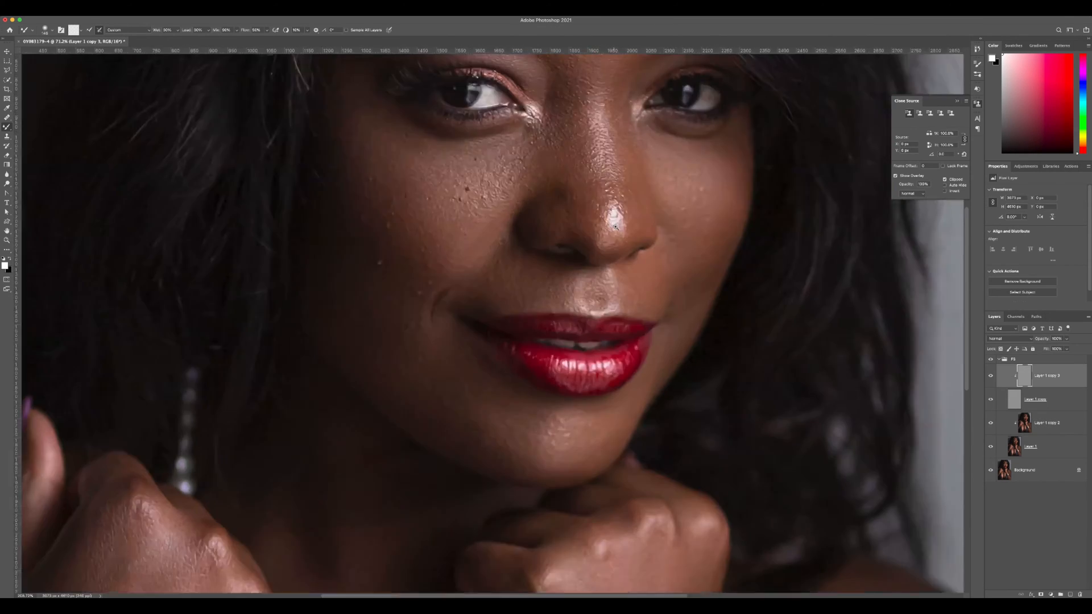
{"action": "left_click_drag", "start_coordinate": [432, 238], "coordinate": [449, 364]}
{"action": "key", "text": "alt+]"}
{"action": "key", "text": "alt+]"}
Step: Heal the small blemishes beside the mouth corner with the Healing Brush, sampling clean cheek skin
{"action": "key", "text": "j"}
{"action": "left_click", "coordinate": [438, 364], "text": "alt"}
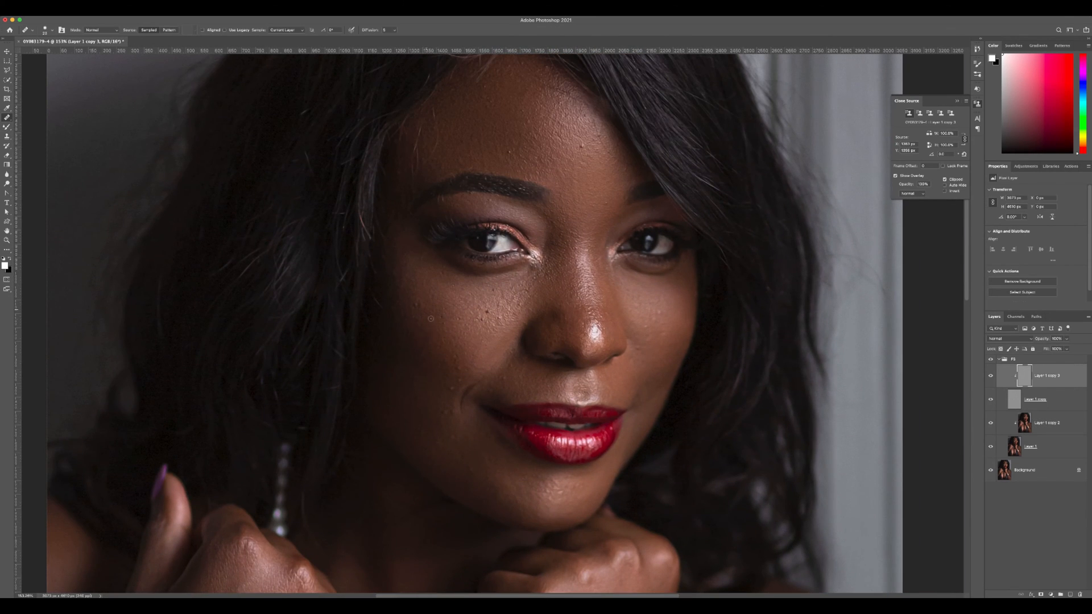
{"action": "scroll", "coordinate": [438, 318], "scroll_direction": "down", "scroll_amount": 3}
{"action": "scroll", "coordinate": [465, 278], "scroll_direction": "down", "scroll_amount": 3}
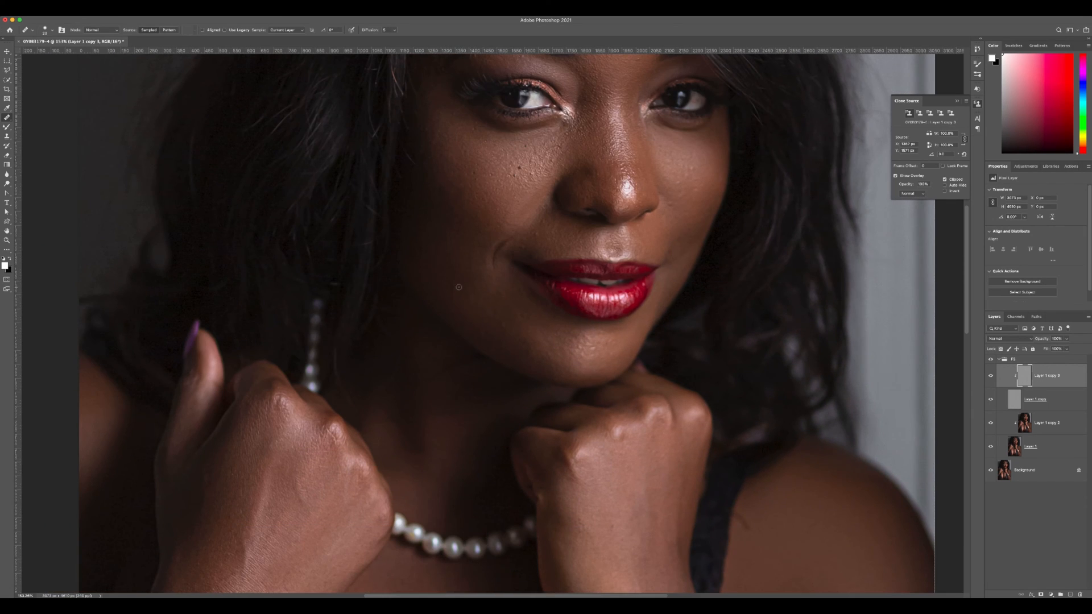
Step: Heal the small blemishes on the cheek below the eye, sampling clear skin nearby
{"action": "scroll", "coordinate": [500, 307], "scroll_direction": "up", "scroll_amount": 3}
{"action": "left_click", "coordinate": [513, 249], "text": "alt"}
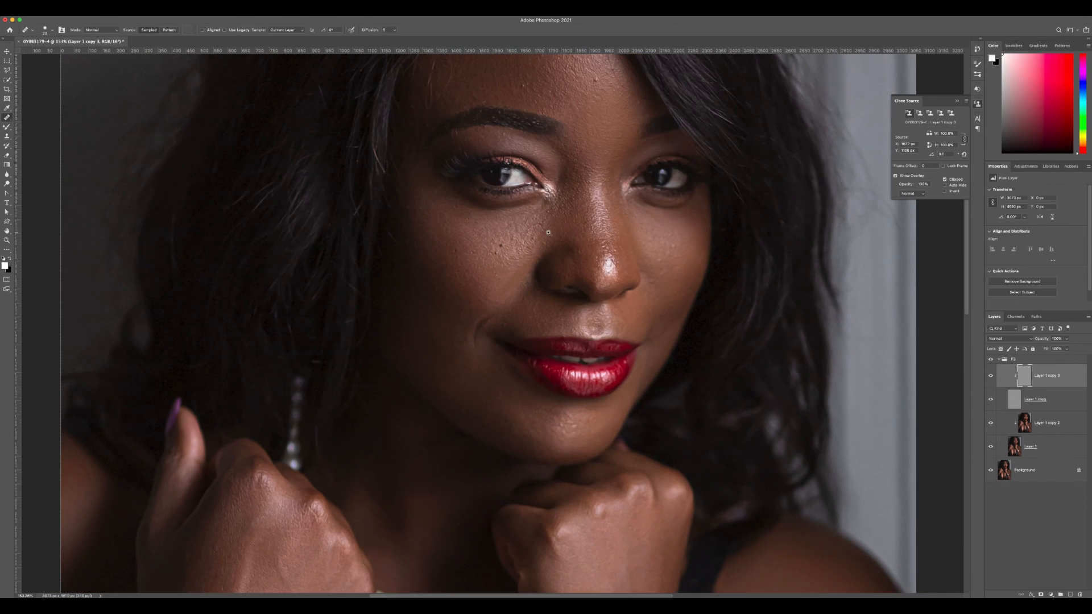
{"action": "scroll", "coordinate": [548, 232], "scroll_direction": "up", "scroll_amount": 3}
{"action": "left_click", "coordinate": [526, 279], "text": "alt"}
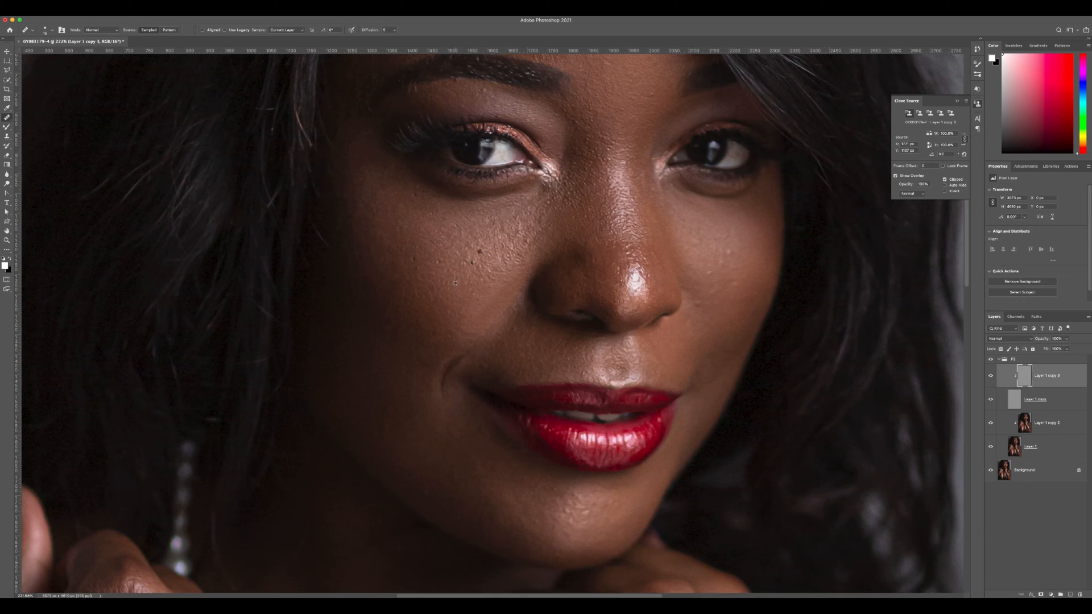
Step: Heal the remaining small spots on the forehead, chin and around the mouth
{"action": "scroll", "coordinate": [472, 288], "scroll_direction": "up", "scroll_amount": 5}
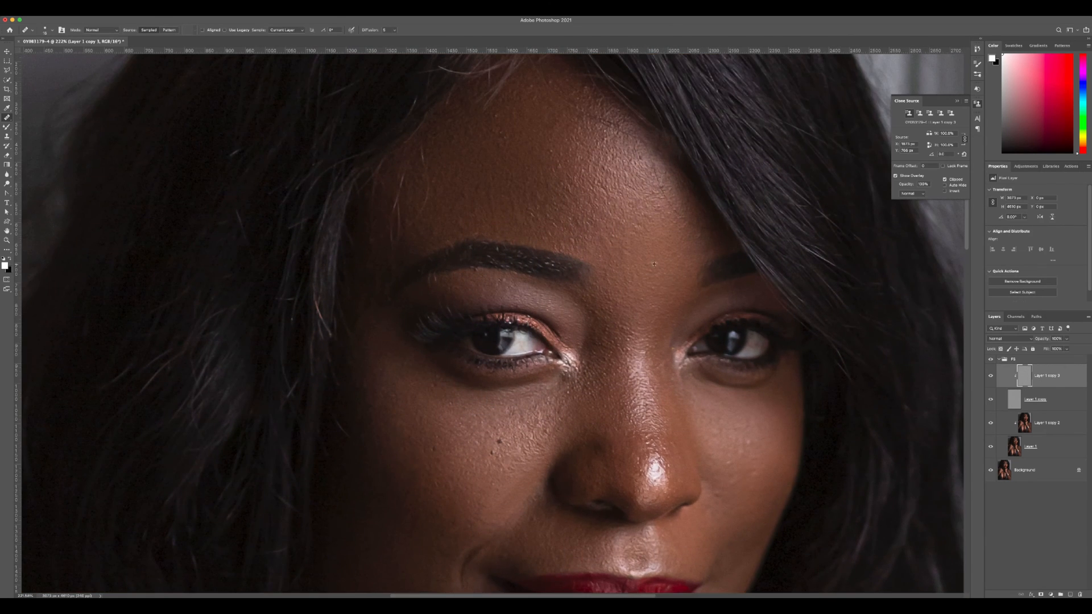
{"action": "scroll", "coordinate": [654, 264], "scroll_direction": "down", "scroll_amount": 3}
{"action": "scroll", "coordinate": [679, 389], "scroll_direction": "down", "scroll_amount": 5}
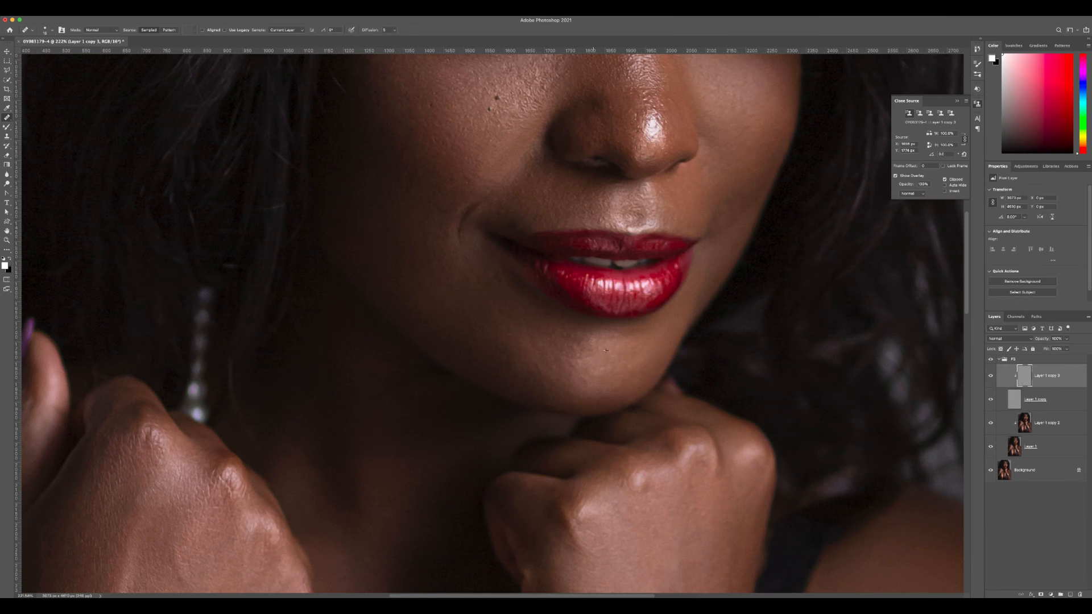
{"action": "scroll", "coordinate": [601, 360], "scroll_direction": "up", "scroll_amount": 1}
{"action": "scroll", "coordinate": [555, 354], "scroll_direction": "up", "scroll_amount": 3}
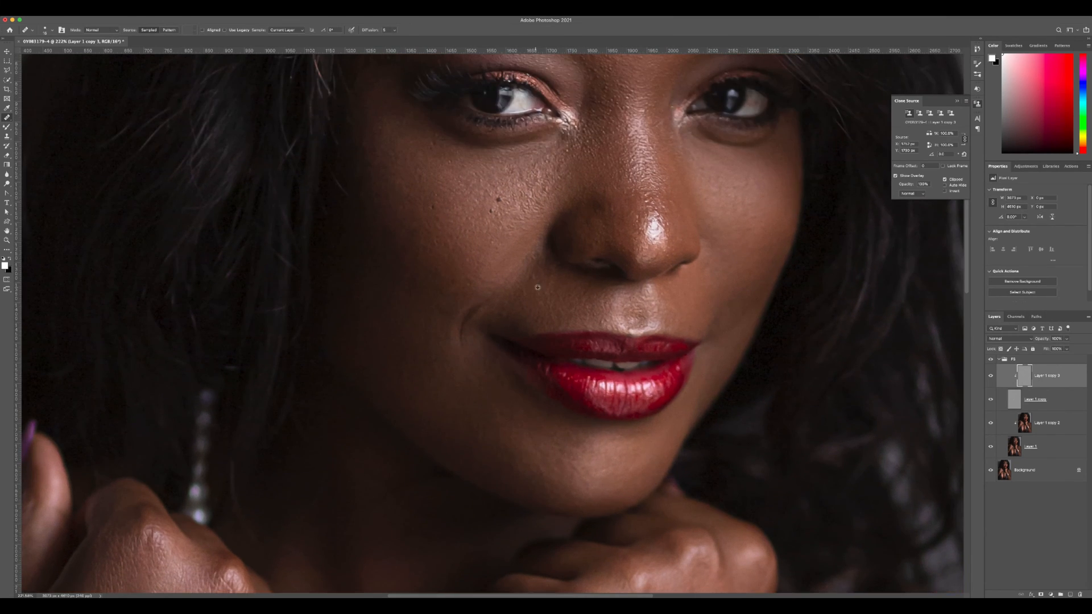
Step: Compare the retouched portrait with the original Background layer
{"action": "scroll", "coordinate": [619, 258], "scroll_direction": "down", "scroll_amount": 5}
{"action": "left_click", "coordinate": [990, 471], "text": "alt"}
{"action": "left_click", "coordinate": [991, 471], "text": "alt"}
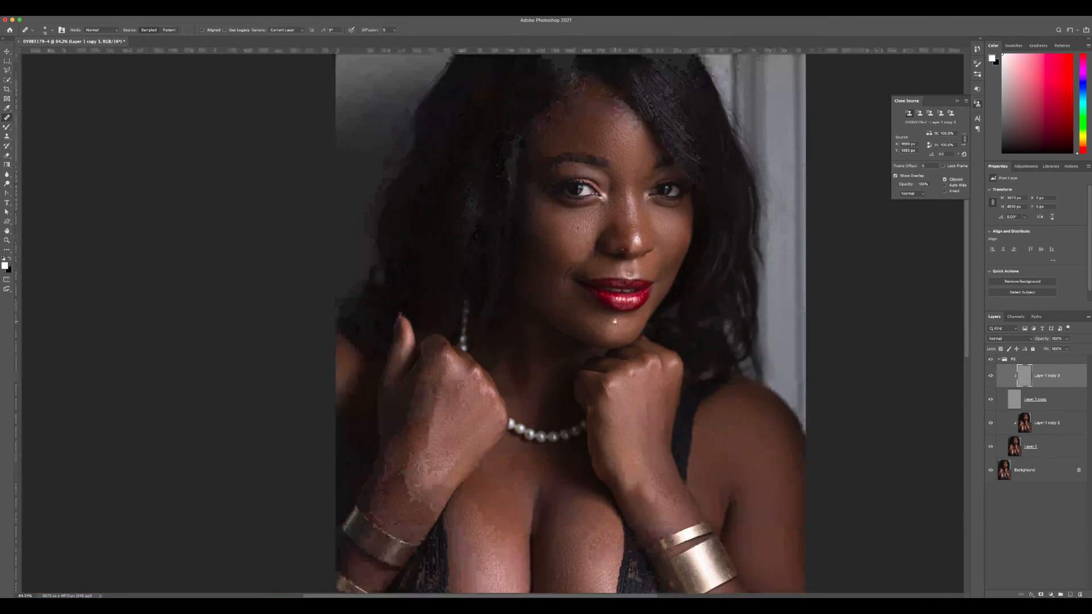
Step: Heal small skin blemishes on the raised hand and across the chest with the Healing Brush
{"action": "scroll", "coordinate": [433, 511], "scroll_direction": "up", "scroll_amount": 3}
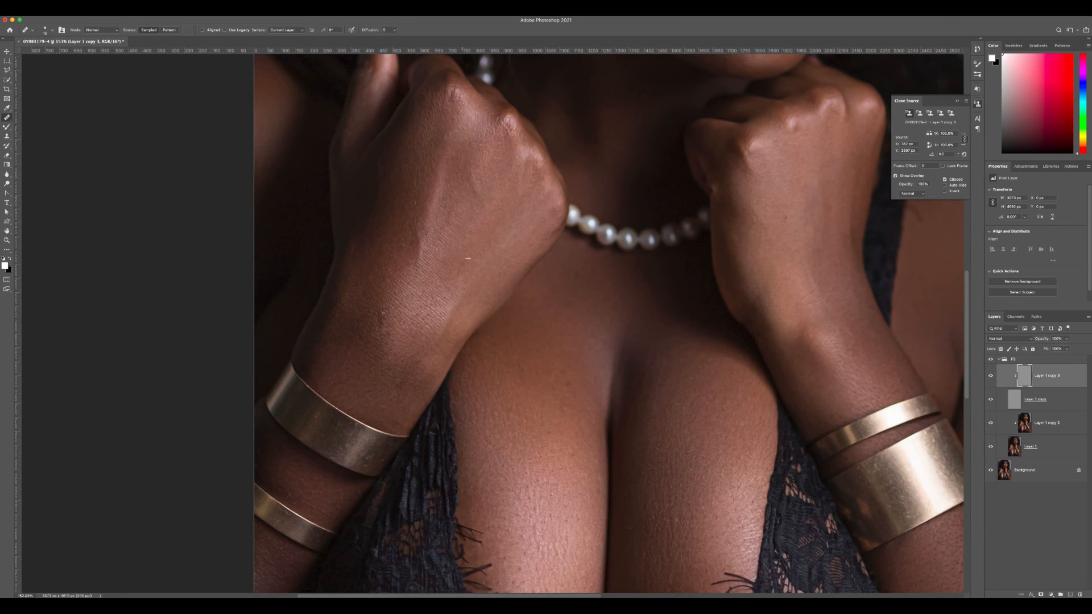
{"action": "scroll", "coordinate": [378, 320], "scroll_direction": "down", "scroll_amount": 3}
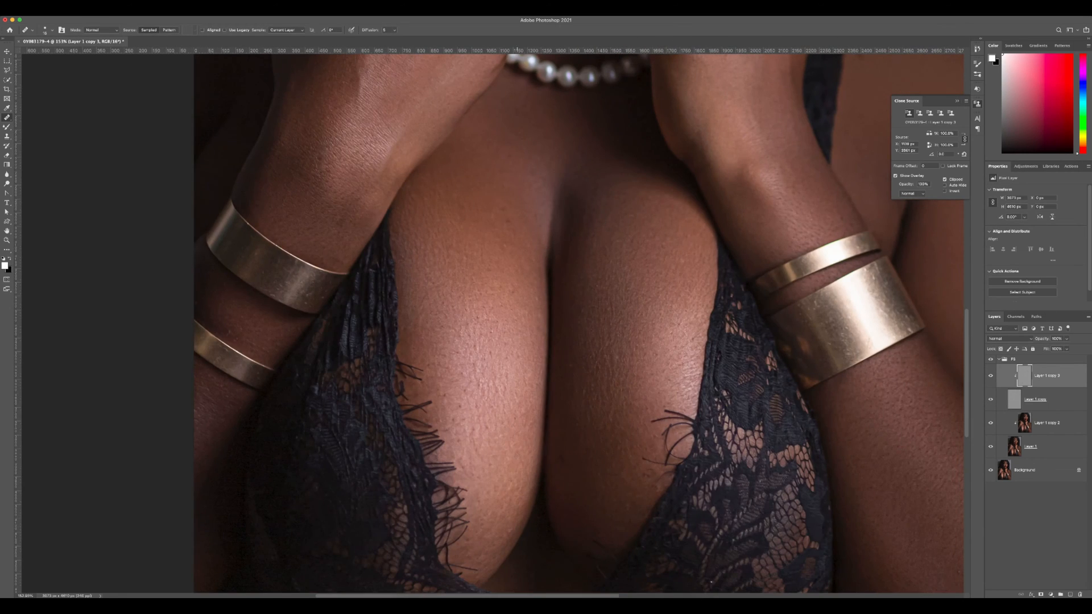
{"action": "scroll", "coordinate": [450, 375], "scroll_direction": "up", "scroll_amount": 2}
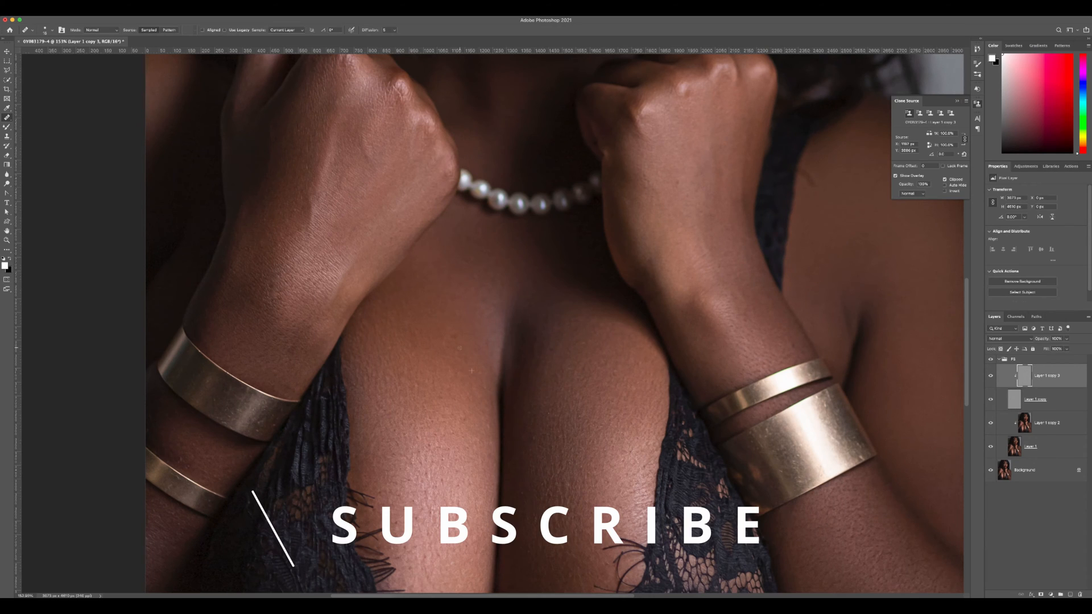
{"action": "scroll", "coordinate": [449, 375], "scroll_direction": "right", "scroll_amount": 3}
{"action": "scroll", "coordinate": [564, 406], "scroll_direction": "up", "scroll_amount": 5}
{"action": "scroll", "coordinate": [564, 406], "scroll_direction": "down", "scroll_amount": 1}
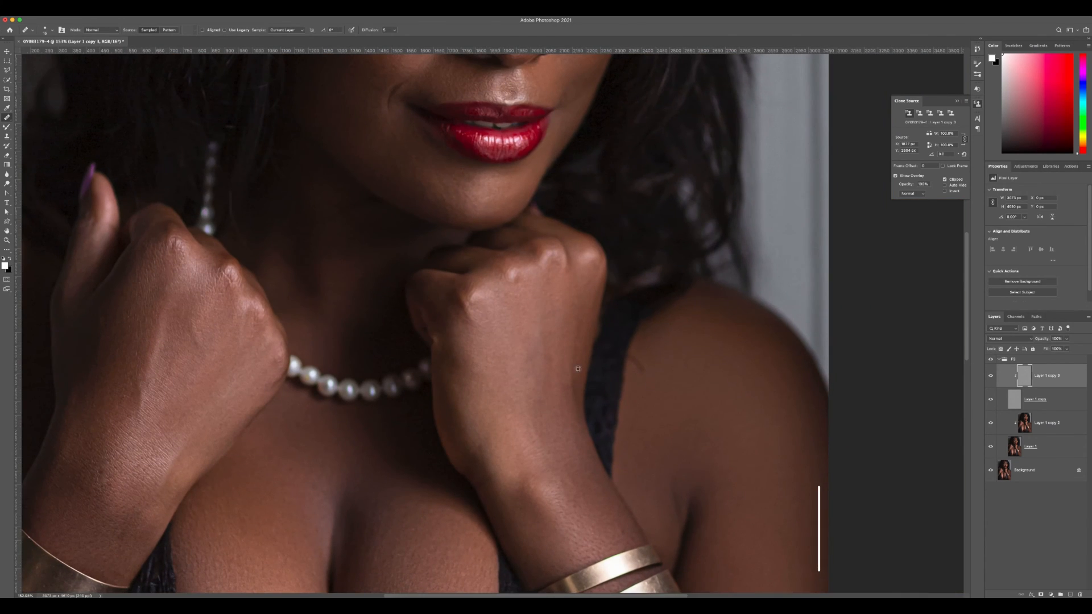
Step: Heal the mark on the shoulder beside the black strap and the spots on the wrist above the bracelet
{"action": "scroll", "coordinate": [578, 368], "scroll_direction": "down", "scroll_amount": 3}
{"action": "left_click_drag", "start_coordinate": [706, 285], "coordinate": [738, 291]}
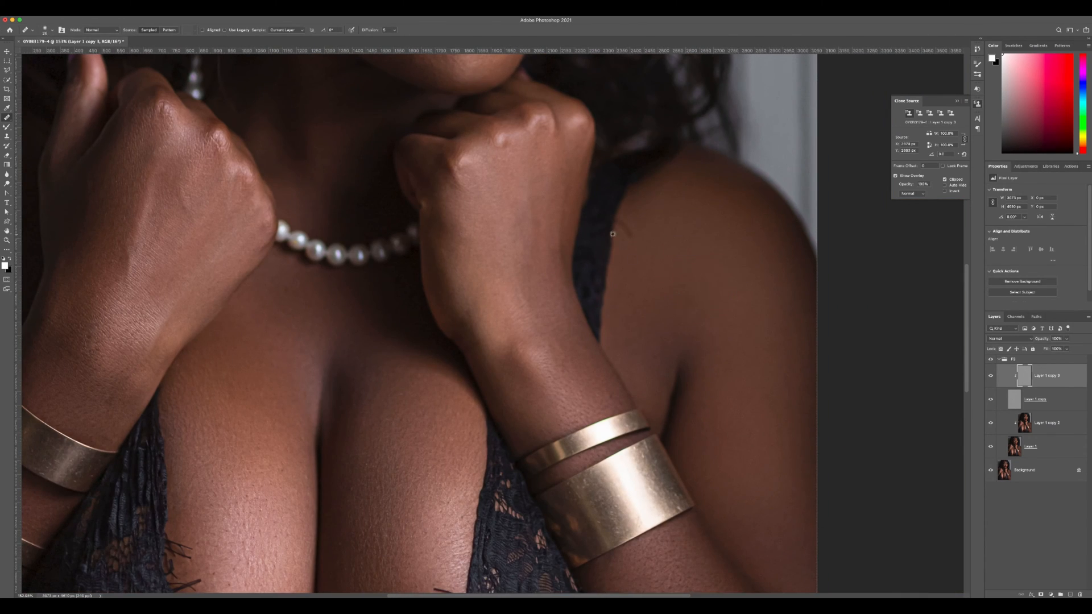
{"action": "left_click", "coordinate": [624, 249], "text": "alt"}
{"action": "scroll", "coordinate": [650, 284], "scroll_direction": "left", "scroll_amount": 5}
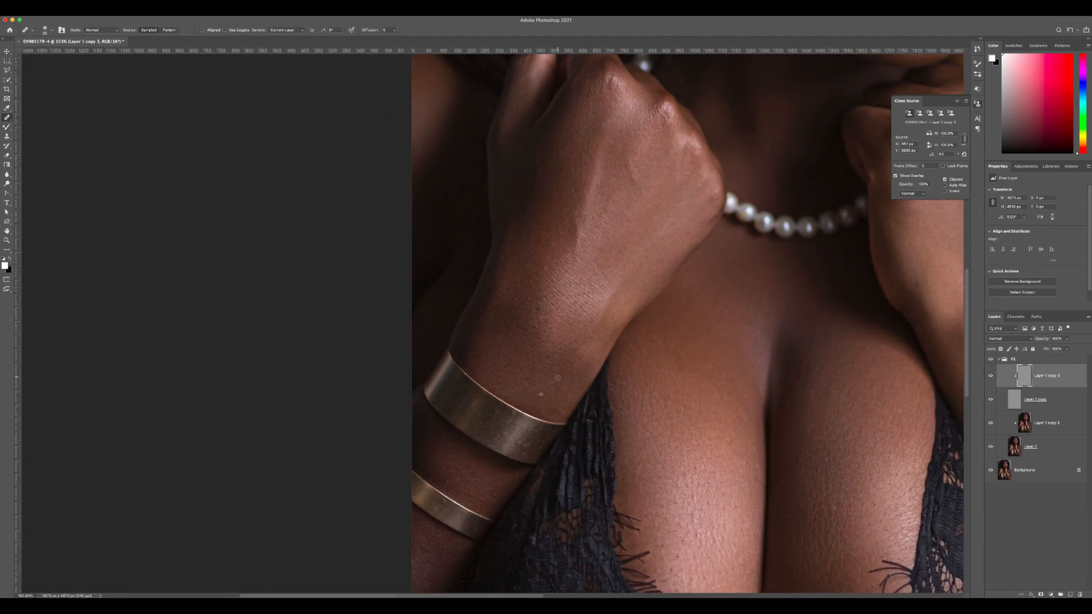
Step: Heal the smile crease beside the mouth and fade the healing stroke to about 50% opacity
{"action": "scroll", "coordinate": [569, 341], "scroll_direction": "up", "scroll_amount": 5}
{"action": "left_click", "coordinate": [540, 367]}
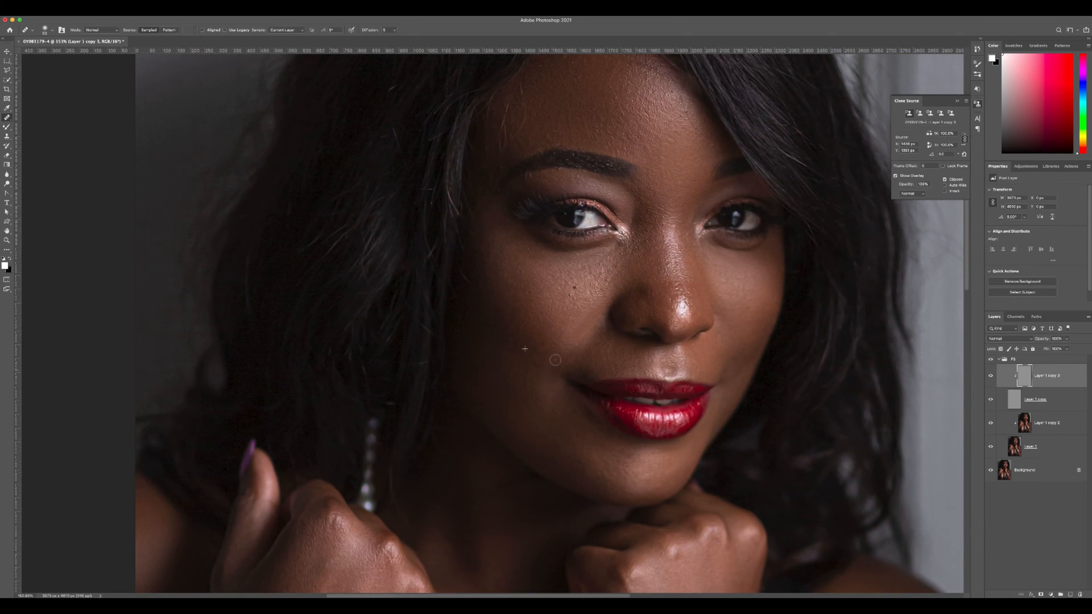
{"action": "left_click", "coordinate": [73, 8]}
{"action": "left_click", "coordinate": [85, 49]}
{"action": "left_click_drag", "start_coordinate": [558, 211], "coordinate": [524, 213]}
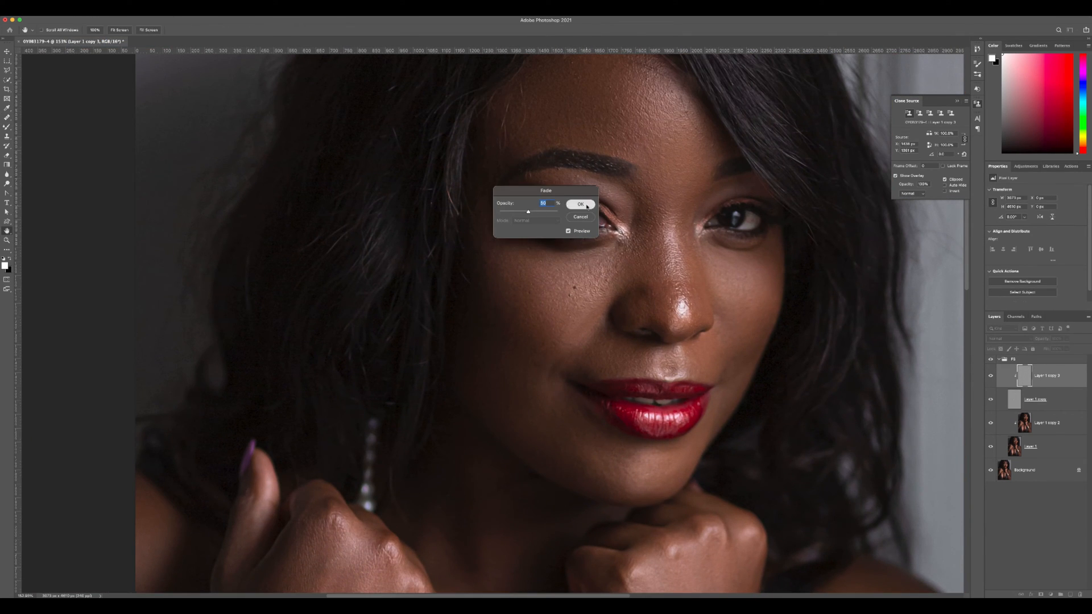
{"action": "left_click", "coordinate": [580, 204]}
Step: Heal the small texture spots on the forehead and around the eyebrow
{"action": "scroll", "coordinate": [574, 188], "scroll_direction": "right", "scroll_amount": 3}
{"action": "scroll", "coordinate": [575, 188], "scroll_direction": "up", "scroll_amount": 2}
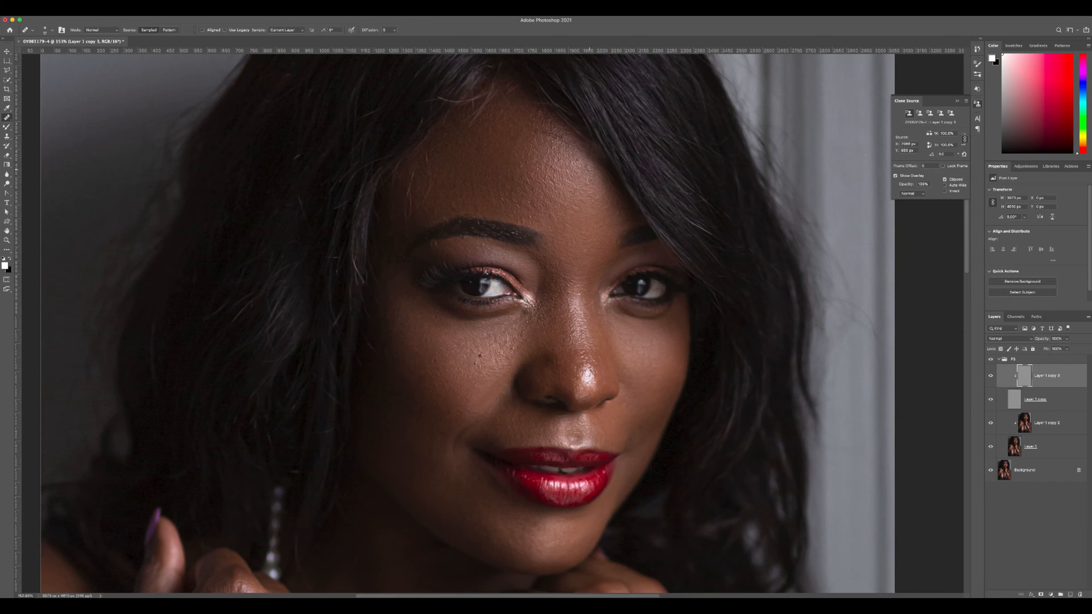
{"action": "scroll", "coordinate": [588, 181], "scroll_direction": "up", "scroll_amount": 2}
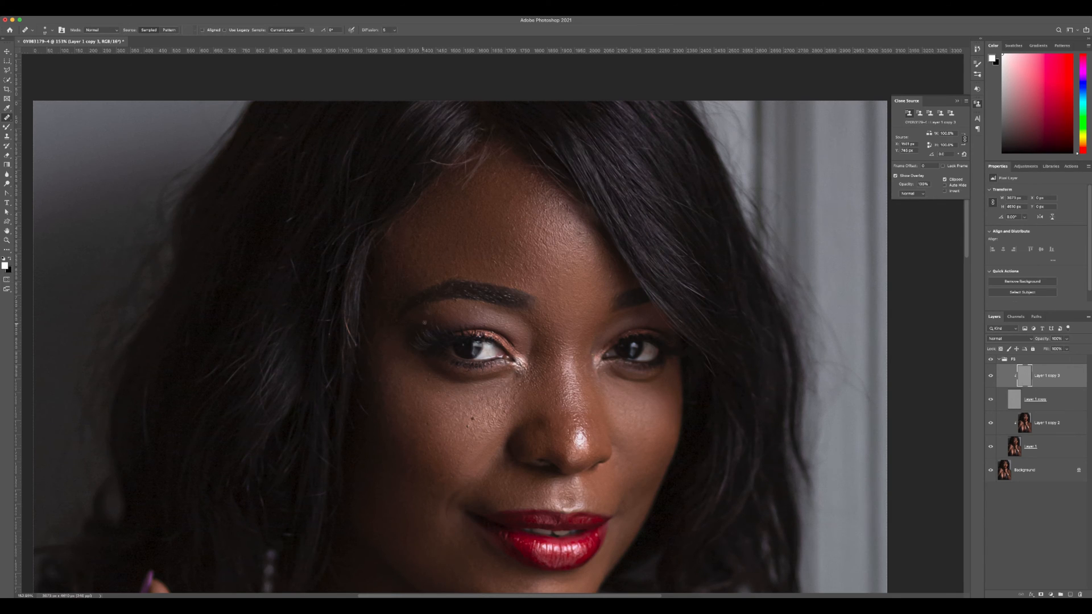
{"action": "scroll", "coordinate": [424, 322], "scroll_direction": "left", "scroll_amount": 3}
{"action": "scroll", "coordinate": [424, 323], "scroll_direction": "down", "scroll_amount": 2}
Step: Heal the fine texture flaws on the cheek, beside the nose and under the eye
{"action": "scroll", "coordinate": [547, 416], "scroll_direction": "up", "scroll_amount": 3}
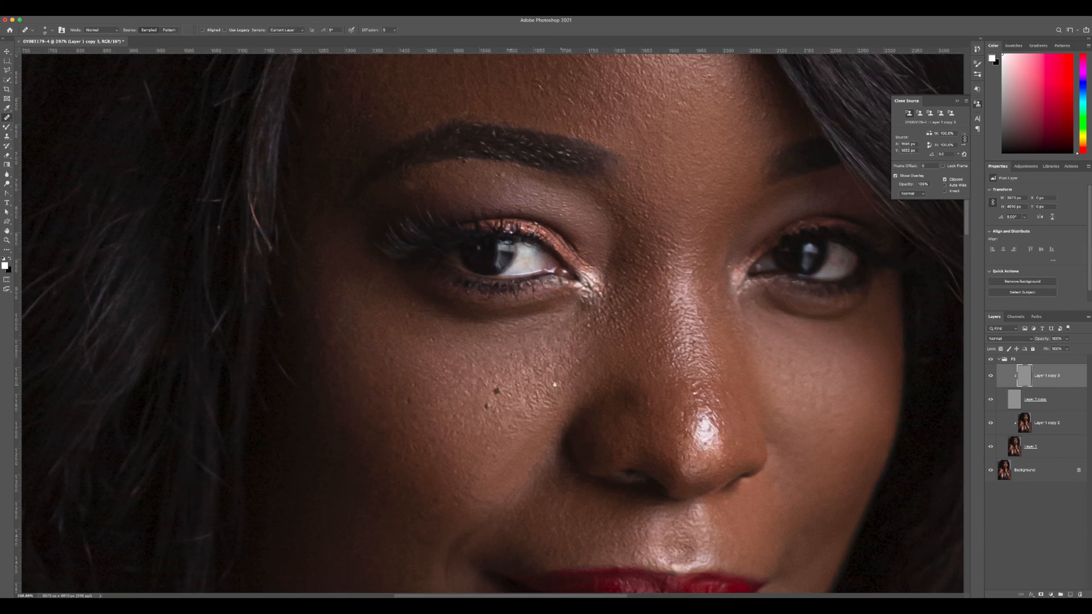
{"action": "scroll", "coordinate": [713, 344], "scroll_direction": "down", "scroll_amount": 3}
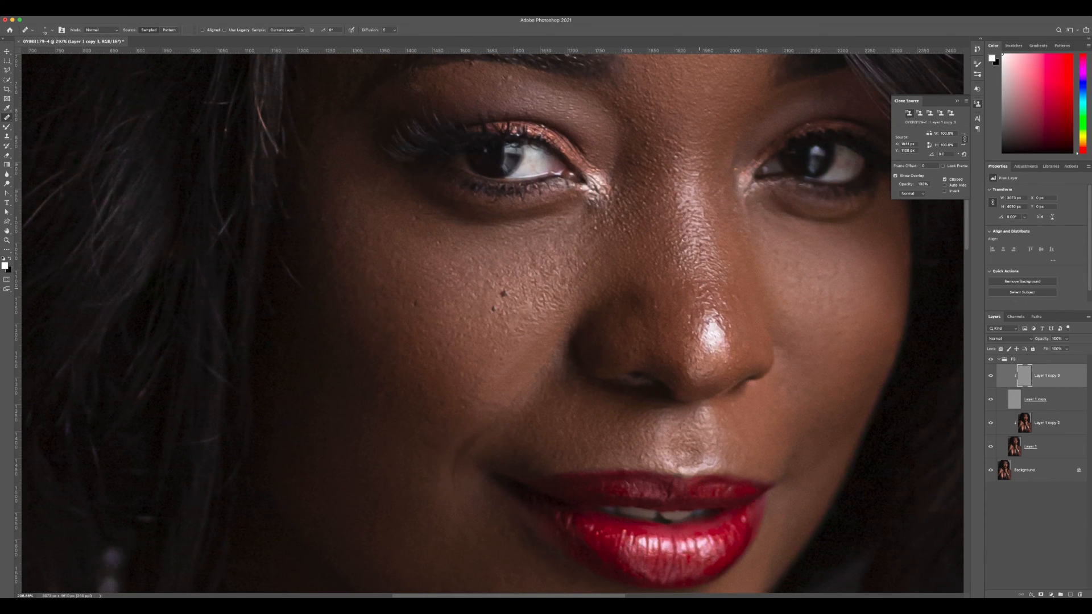
{"action": "scroll", "coordinate": [700, 246], "scroll_direction": "up", "scroll_amount": 2}
{"action": "scroll", "coordinate": [700, 245], "scroll_direction": "right", "scroll_amount": 2}
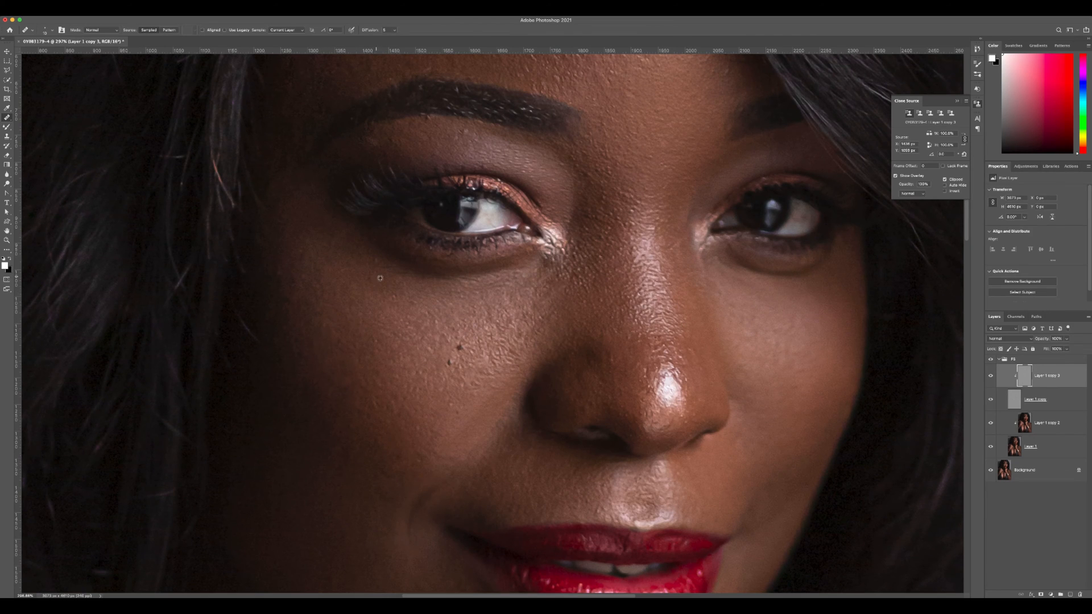
Step: Blend the skin tones on the chest with a large Mixer Brush on Layer 1 copy 2
{"action": "key", "text": "super+0"}
{"action": "scroll", "coordinate": [487, 441], "scroll_direction": "up", "scroll_amount": 5}
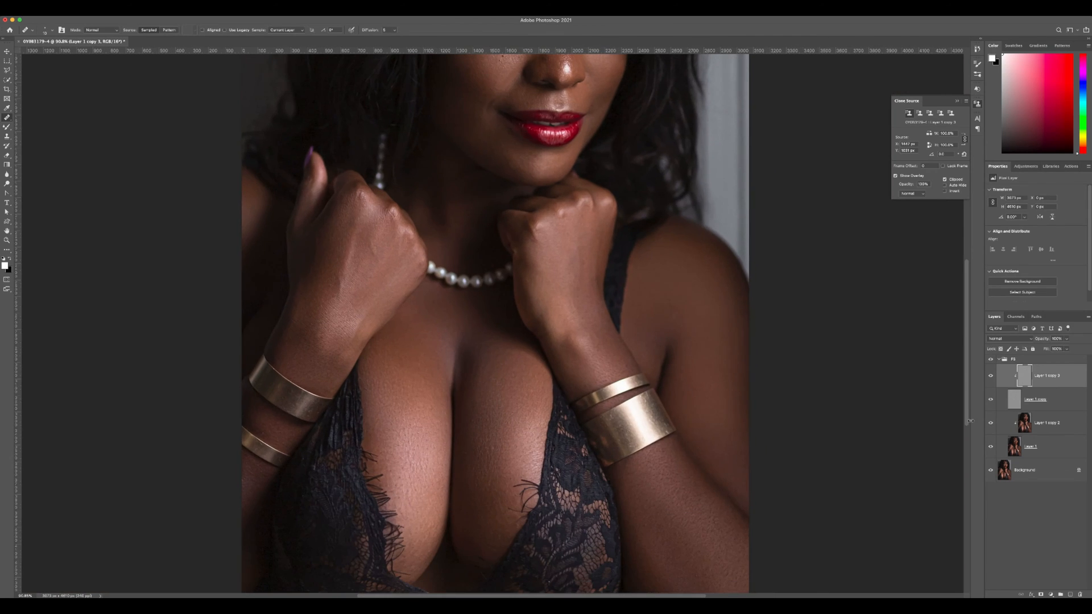
{"action": "left_click", "coordinate": [1023, 427]}
{"action": "left_click", "coordinate": [7, 127]}
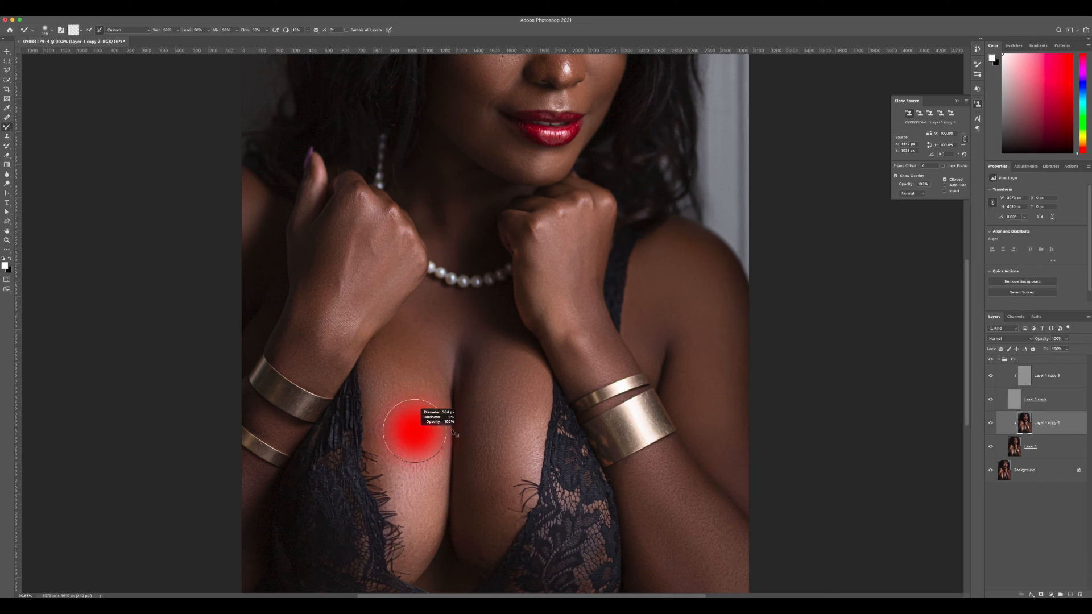
{"action": "left_click_drag", "start_coordinate": [419, 548], "coordinate": [401, 548]}
{"action": "left_click_drag", "start_coordinate": [502, 460], "coordinate": [434, 421]}
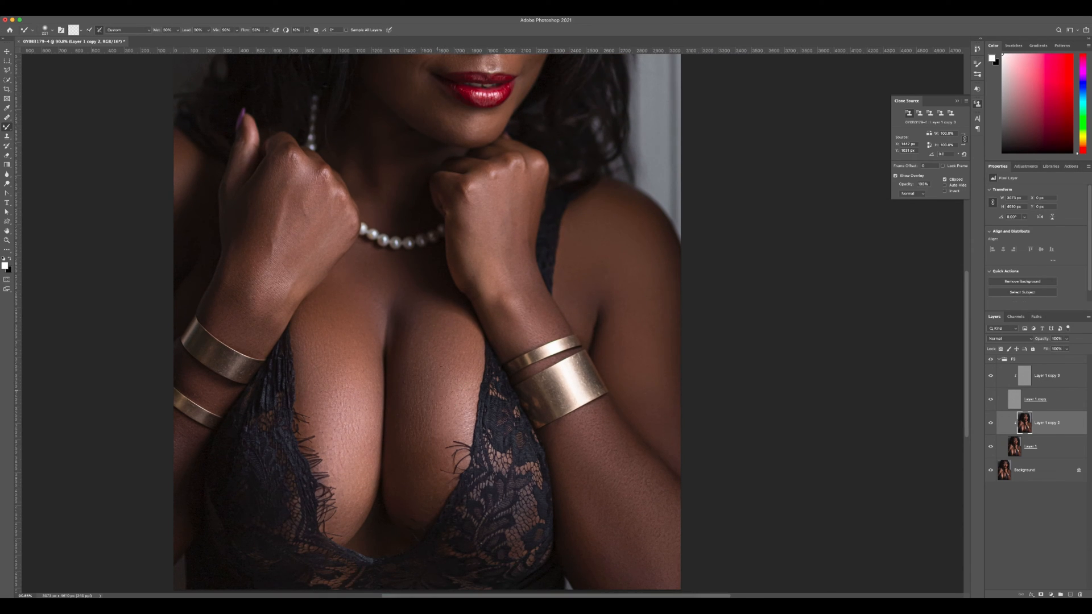
Step: Smooth the remaining tone transitions along the cleavage, lower chest and forearm with the Mixer Brush
{"action": "scroll", "coordinate": [479, 355], "scroll_direction": "up", "scroll_amount": 4}
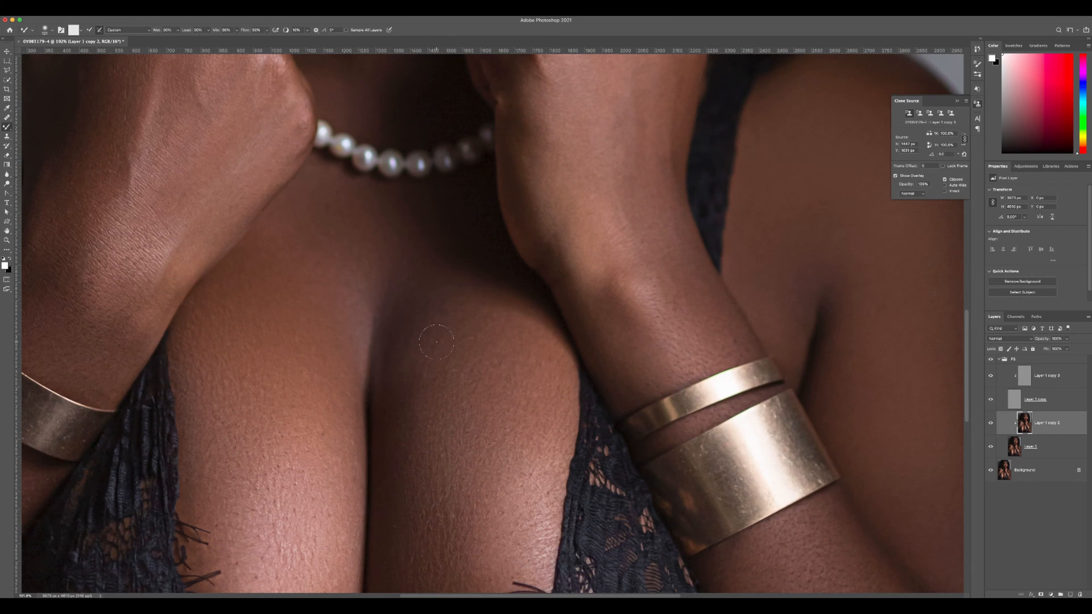
{"action": "scroll", "coordinate": [456, 419], "scroll_direction": "down", "scroll_amount": 5}
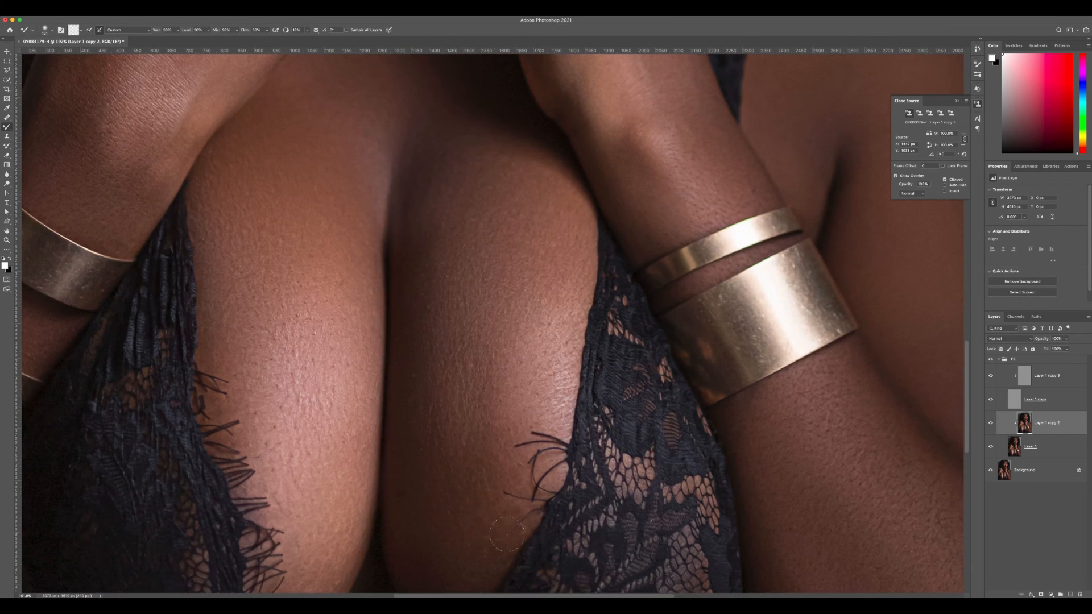
{"action": "scroll", "coordinate": [507, 534], "scroll_direction": "down", "scroll_amount": 6}
{"action": "left_click_drag", "start_coordinate": [489, 434], "coordinate": [499, 435], "text": "ctrl+alt"}
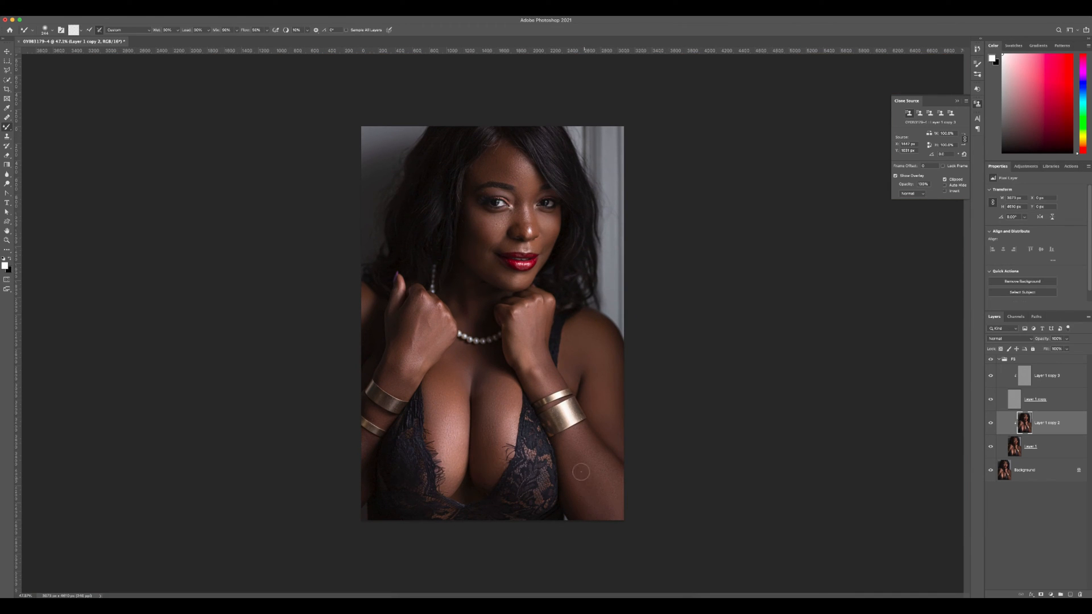
Step: Blend the uneven tones on the neck, chin and cheek beside the mouth using a smaller Mixer Brush
{"action": "scroll", "coordinate": [462, 415], "scroll_direction": "up", "scroll_amount": 3}
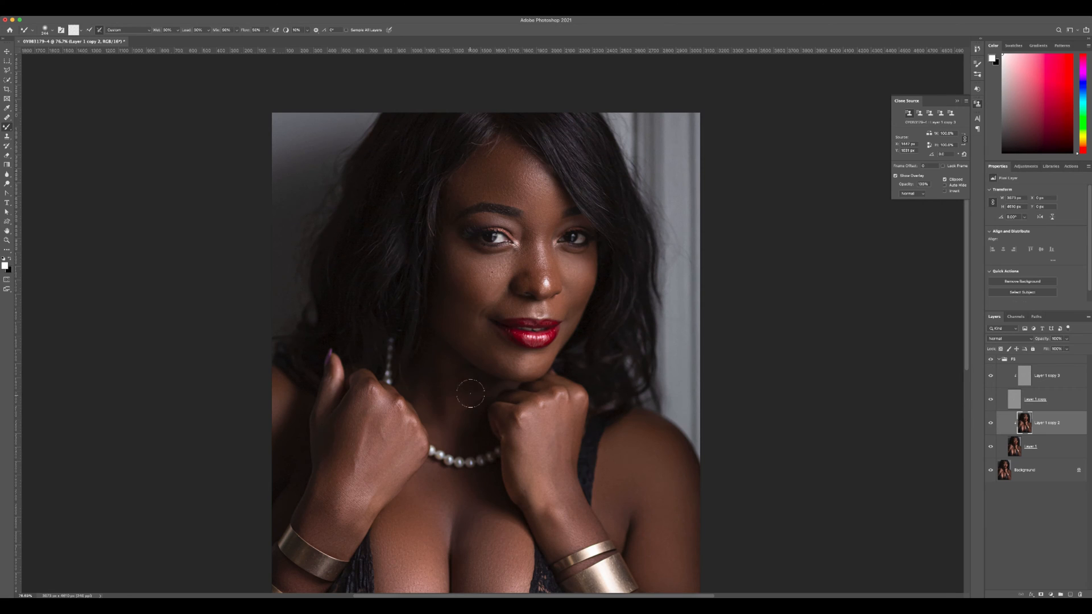
{"action": "left_click_drag", "start_coordinate": [502, 362], "coordinate": [483, 357], "text": "ctrl+alt"}
{"action": "scroll", "coordinate": [505, 358], "scroll_direction": "up", "scroll_amount": 5}
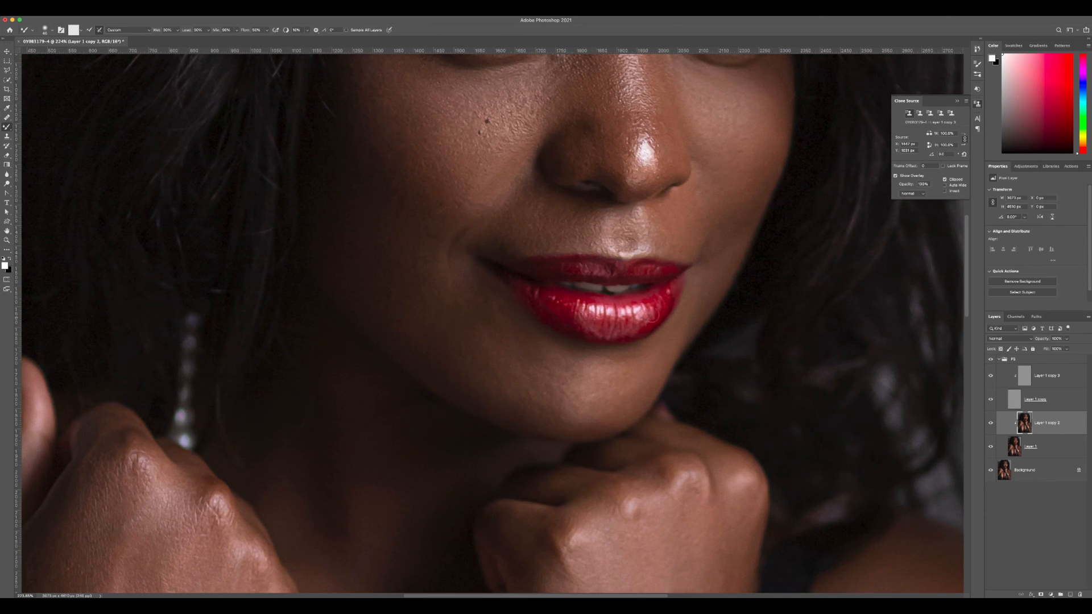
{"action": "key", "text": "super+0"}
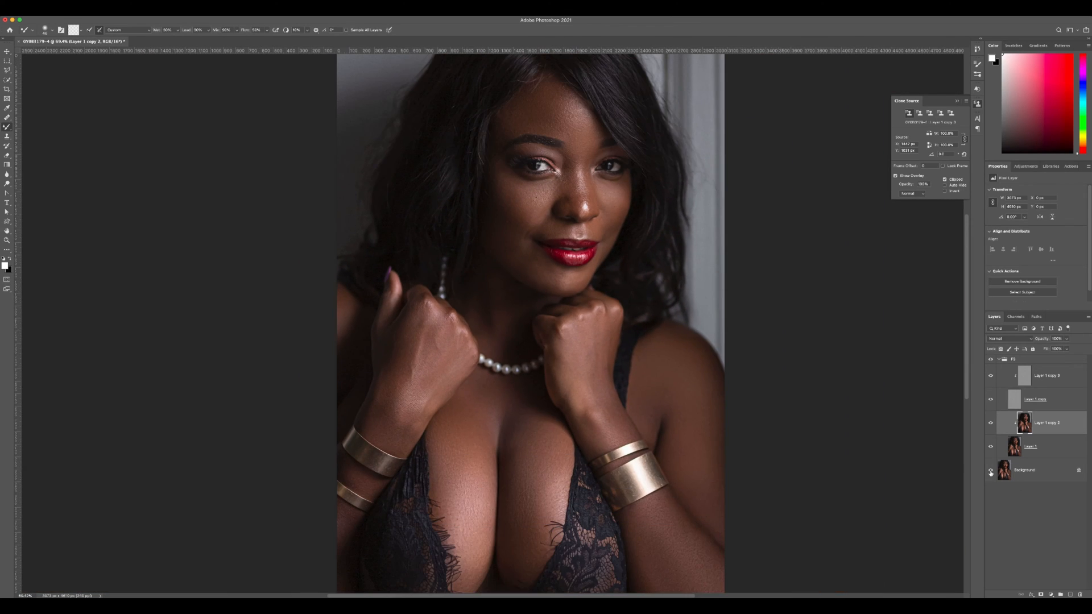
{"action": "scroll", "coordinate": [610, 102], "scroll_direction": "up", "scroll_amount": 7}
{"action": "mouse_move", "coordinate": [483, 273]}
{"action": "left_mouse_down"}
{"action": "mouse_move", "coordinate": [514, 273]}
{"action": "mouse_move", "coordinate": [477, 265]}
{"action": "left_mouse_up"}
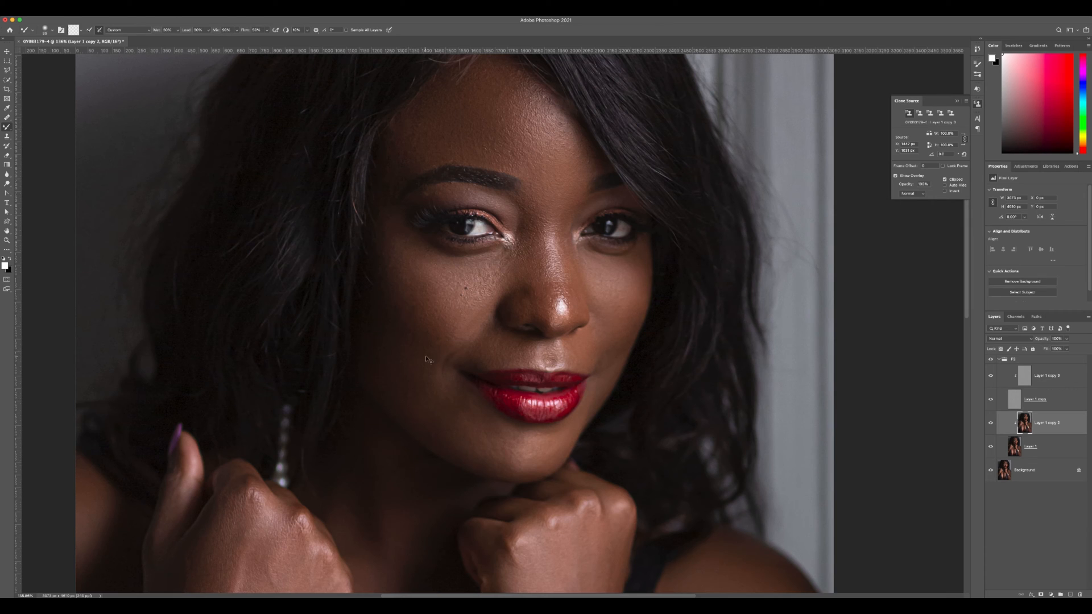
{"action": "key", "text": "super+0"}
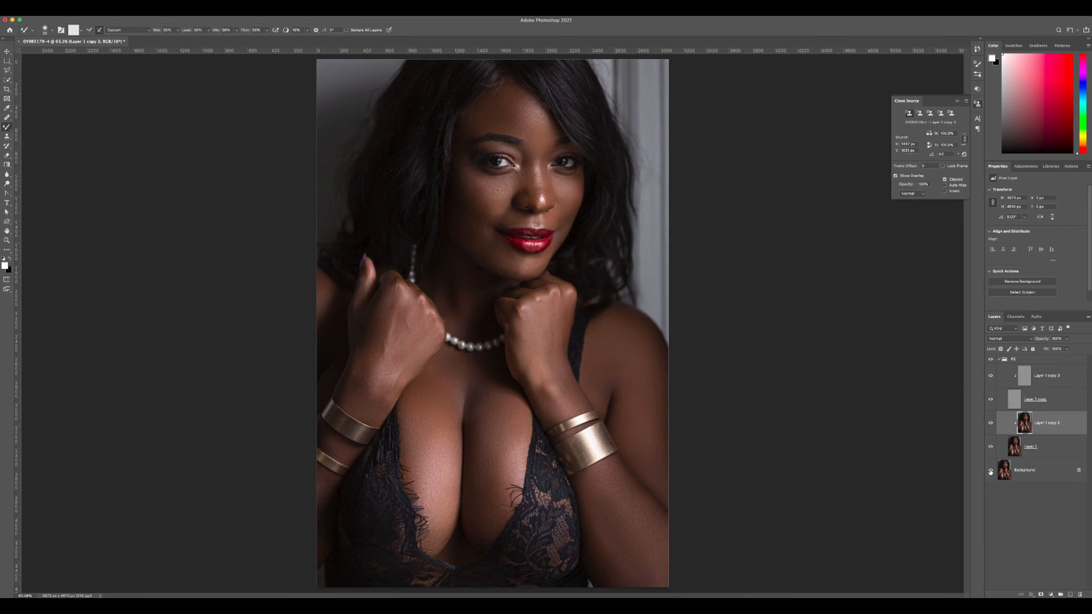
{"action": "left_click", "coordinate": [998, 358]}
{"action": "right_click", "coordinate": [1034, 360]}
{"action": "left_click", "coordinate": [1001, 528]}
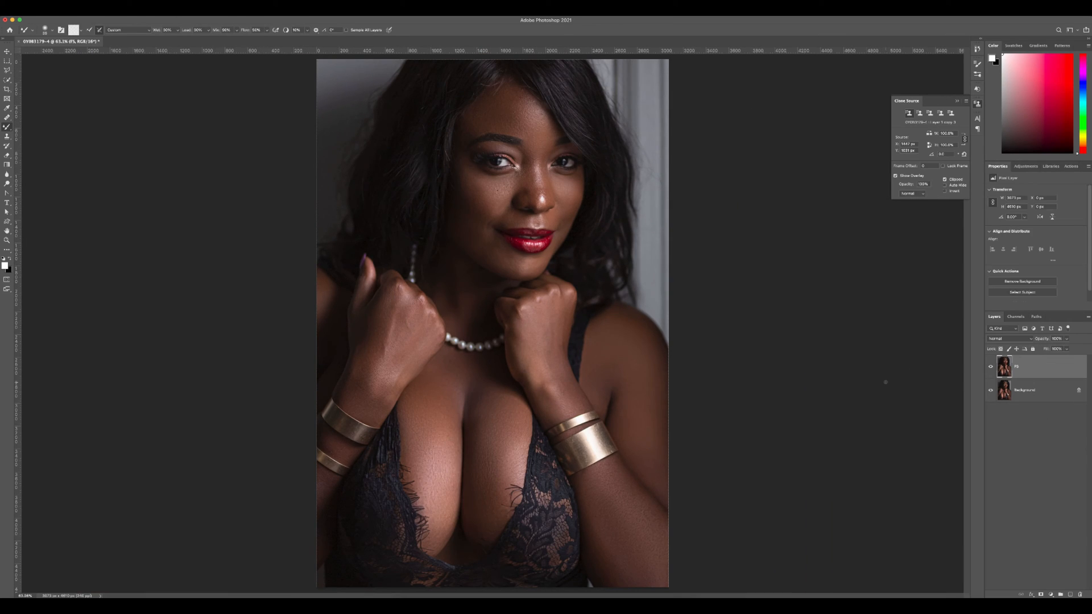
{"action": "key", "text": "super+z"}
Step: Stamp all visible layers into a new merged layer and delete the frequency separation group
{"action": "key", "text": "alt+shift+super+e"}
{"action": "left_click", "coordinate": [1029, 385]}
{"action": "key", "text": "BackSpace"}
Step: Add a Curves adjustment layer above Layer 2 and raise its midtones to brighten the portrait
{"action": "left_click_drag", "start_coordinate": [534, 167], "coordinate": [569, 168]}
{"action": "left_click_drag", "start_coordinate": [569, 167], "coordinate": [550, 244]}
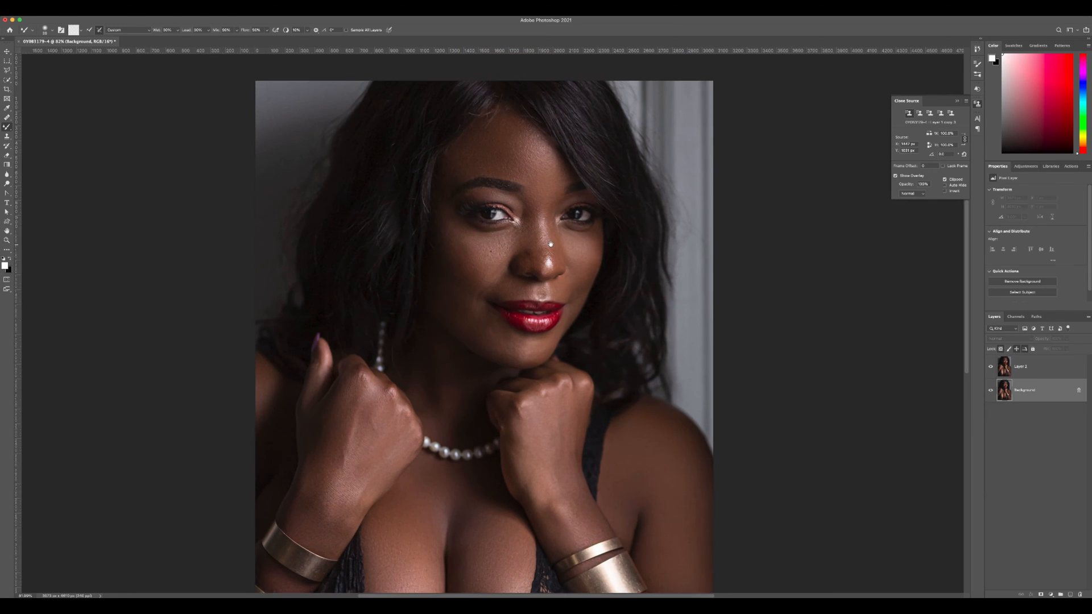
{"action": "left_click", "coordinate": [1062, 370]}
{"action": "left_click", "coordinate": [1026, 166]}
{"action": "left_click", "coordinate": [1012, 188]}
{"action": "left_click_drag", "start_coordinate": [1040, 247], "coordinate": [1039, 239]}
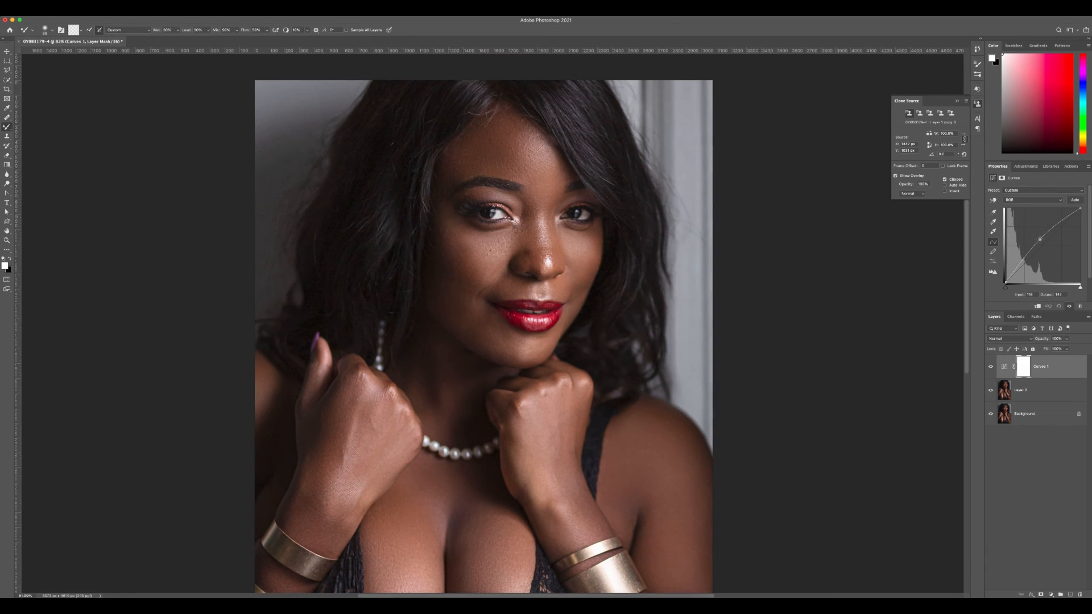
Step: Rename the brightening Curves layer as D and invert its mask to black
{"action": "double_click", "coordinate": [1041, 366]}
{"action": "type", "text": "D"}
{"action": "key", "text": "Return"}
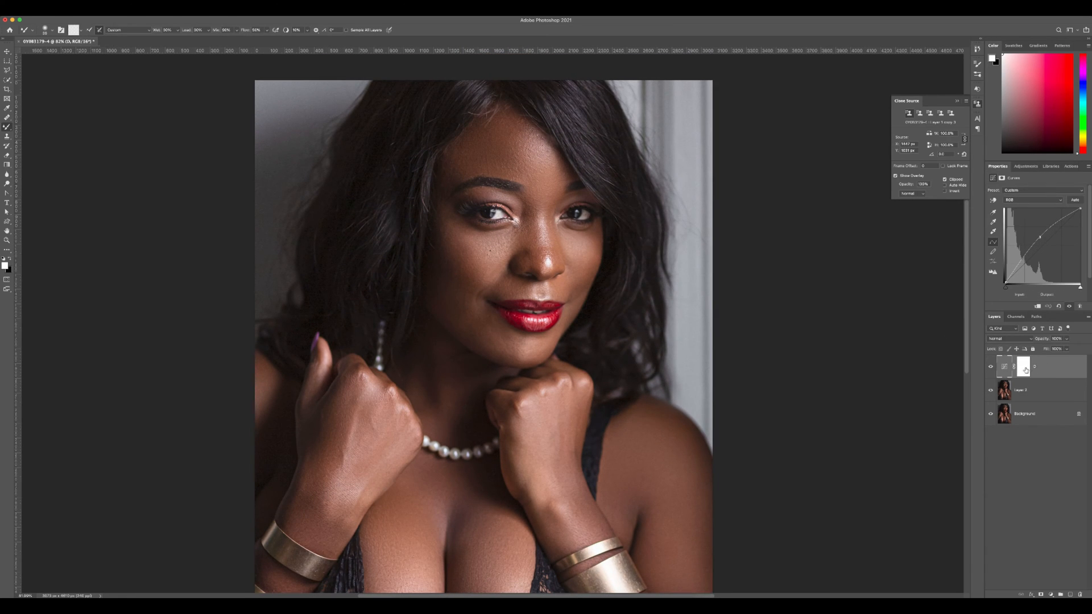
{"action": "left_click", "coordinate": [1023, 368]}
{"action": "key", "text": "super+i"}
Step: Add a second Curves adjustment layer on top and lower its midtones to darken the portrait
{"action": "left_click", "coordinate": [1025, 166]}
{"action": "left_click", "coordinate": [1012, 188]}
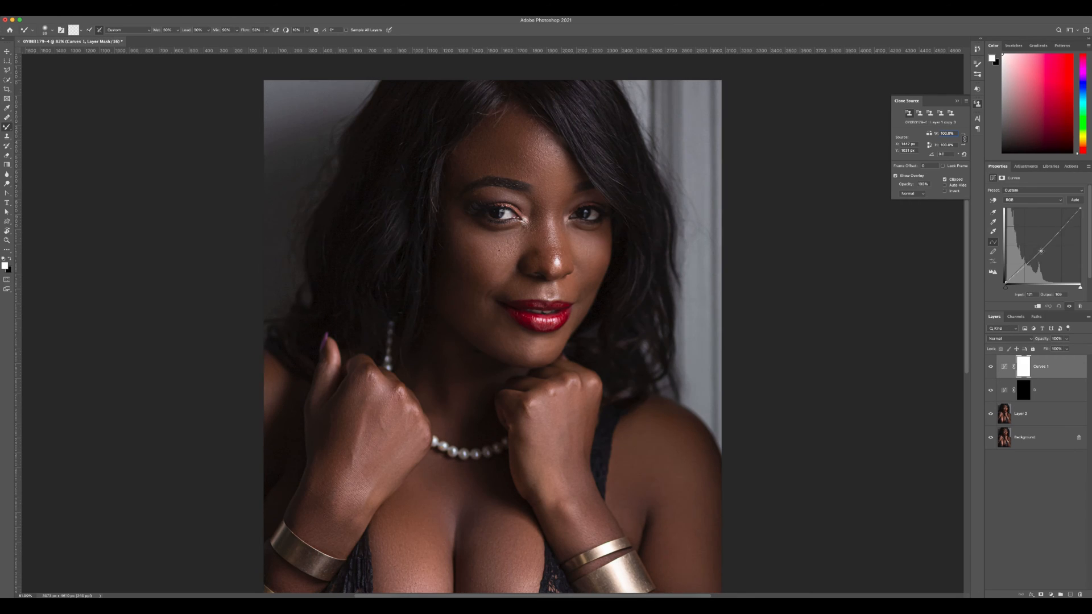
{"action": "left_click_drag", "start_coordinate": [1040, 248], "coordinate": [1040, 256]}
Step: Rename the darkening Curves layer as B and invert its mask to black
{"action": "double_click", "coordinate": [1041, 367]}
{"action": "type", "text": "B"}
{"action": "key", "text": "Return"}
{"action": "left_click", "coordinate": [1023, 367]}
{"action": "key", "text": "super+i"}
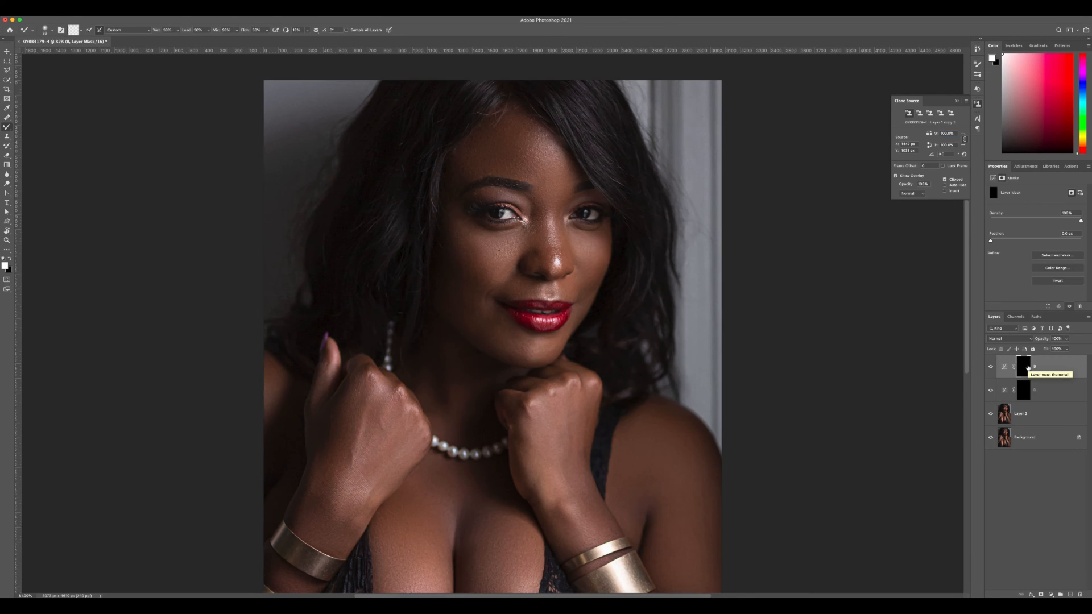
Step: Activate the mask of the D layer and switch to the regular Brush tool
{"action": "left_click", "coordinate": [1023, 390]}
{"action": "left_click", "coordinate": [8, 126]}
{"action": "scroll", "coordinate": [499, 292], "scroll_direction": "up", "scroll_amount": 5}
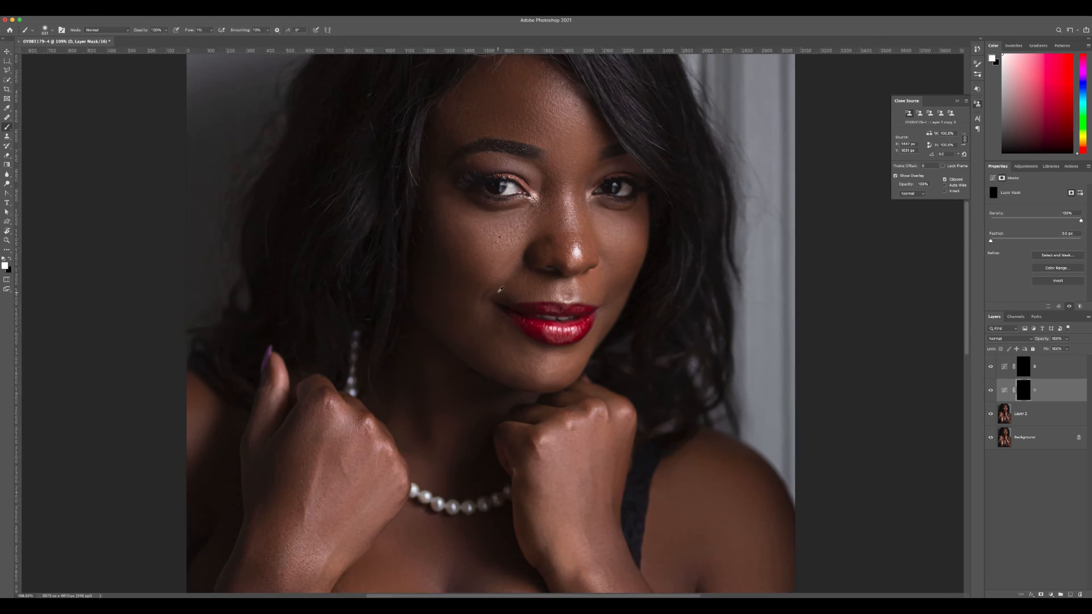
Step: Add a Black & White adjustment layer above the B layer and lower its reds
{"action": "left_click", "coordinate": [1042, 367]}
{"action": "left_click", "coordinate": [1025, 166]}
{"action": "left_click", "coordinate": [1018, 195]}
{"action": "left_click_drag", "start_coordinate": [1035, 219], "coordinate": [1012, 221]}
Step: Add a Curves adjustment layer above the Black & White layer and group both helper layers as Help
{"action": "left_click", "coordinate": [1026, 166]}
{"action": "left_click", "coordinate": [1009, 185]}
{"action": "left_click_drag", "start_coordinate": [1080, 285], "coordinate": [1008, 291]}
{"action": "left_click", "coordinate": [1018, 399], "text": "shift"}
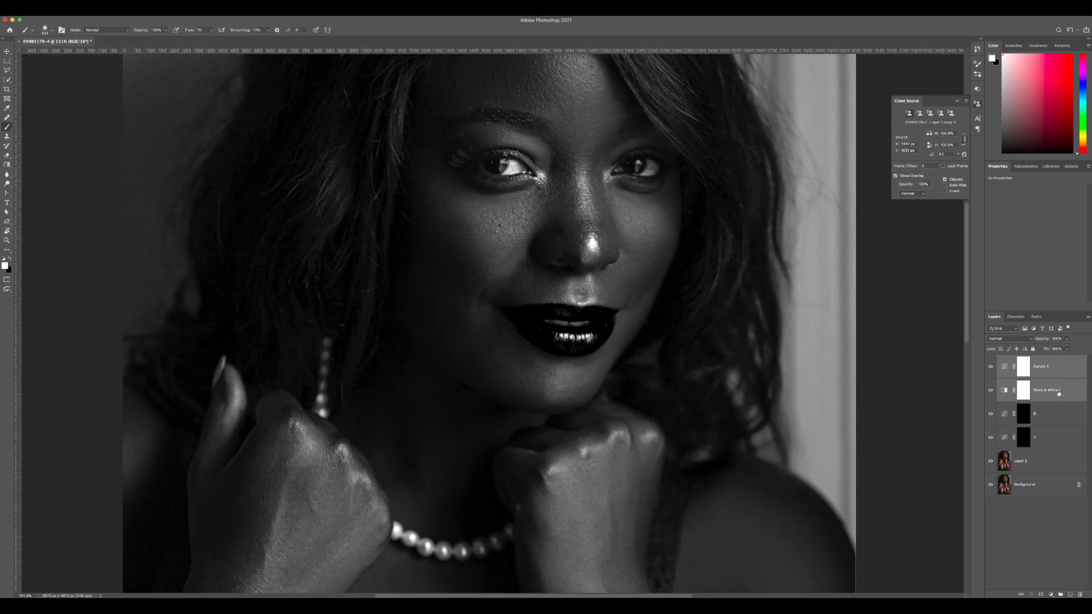
{"action": "key", "text": "ctrl+g"}
Step: Paint white on the D layer's mask to lighten dark patches on the cheek beside the nose
{"action": "key", "text": "alt+bracketleft"}
{"action": "key", "text": "alt+bracketleft"}
{"action": "scroll", "coordinate": [612, 230], "scroll_direction": "up", "scroll_amount": 5}
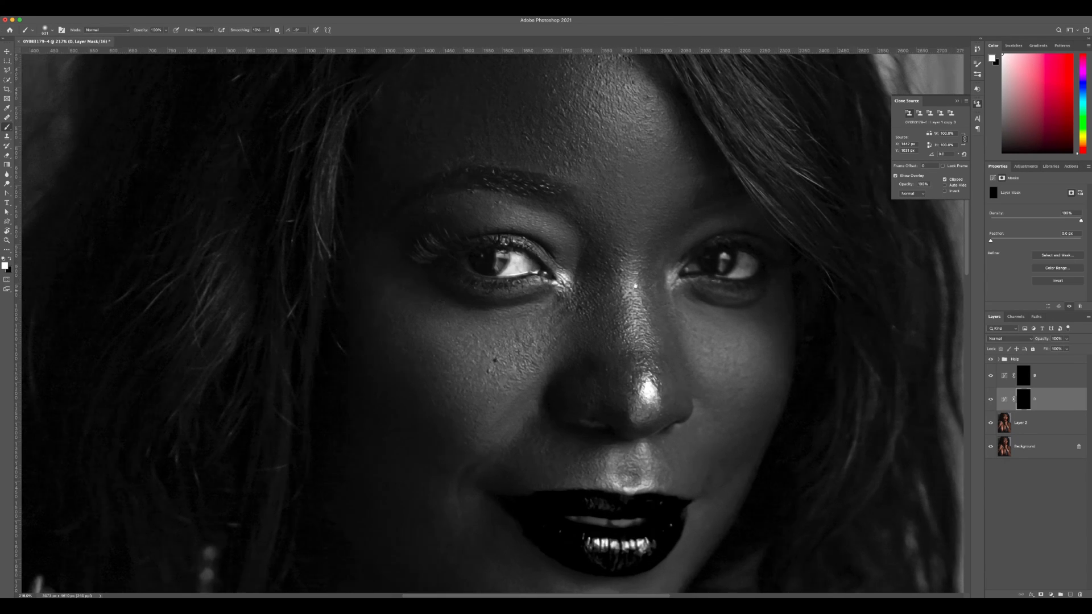
{"action": "mouse_move", "coordinate": [563, 350]}
{"action": "left_mouse_down"}
{"action": "mouse_move", "coordinate": [569, 336]}
{"action": "mouse_move", "coordinate": [552, 346]}
{"action": "mouse_move", "coordinate": [541, 330]}
{"action": "left_mouse_up"}
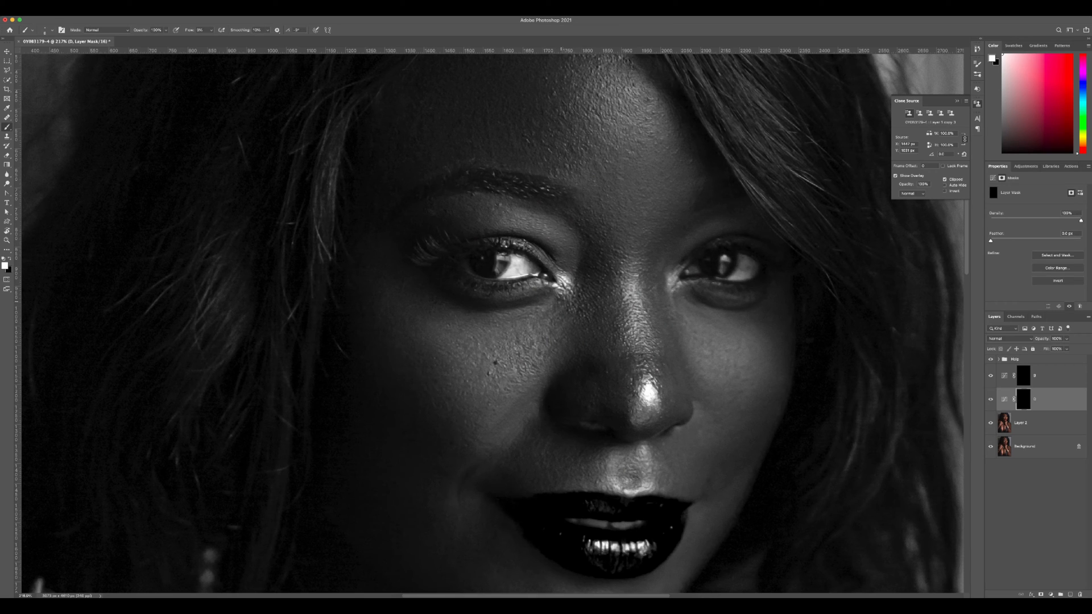
Step: Dodge the uneven dark spots around the chin and mouth on the D mask with a smaller brush
{"action": "scroll", "coordinate": [519, 429], "scroll_direction": "down", "scroll_amount": 5}
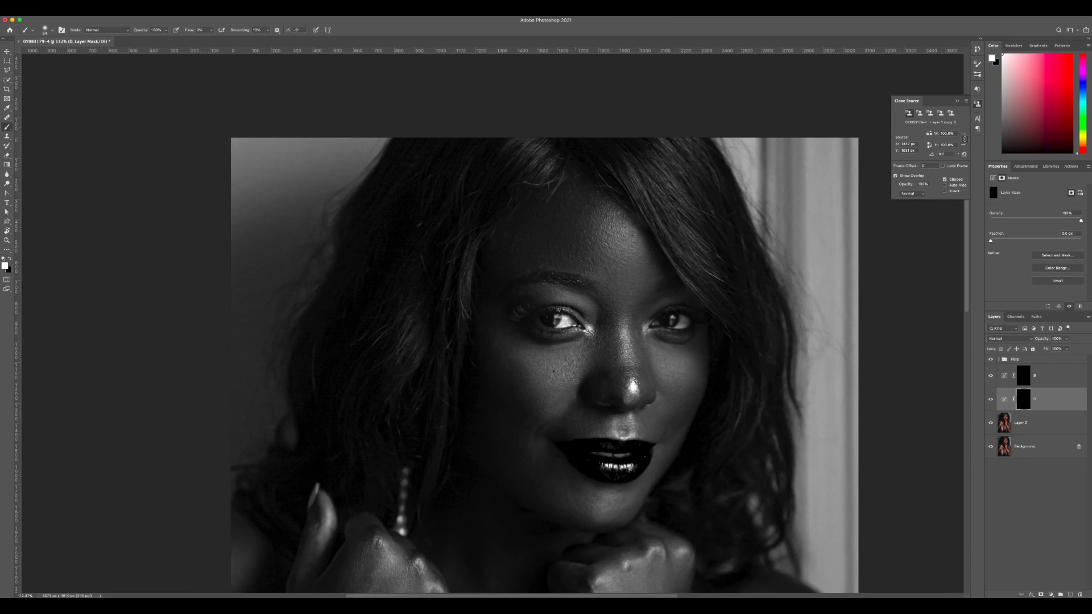
{"action": "key", "text": "shift+0"}
{"action": "scroll", "coordinate": [574, 481], "scroll_direction": "up", "scroll_amount": 3}
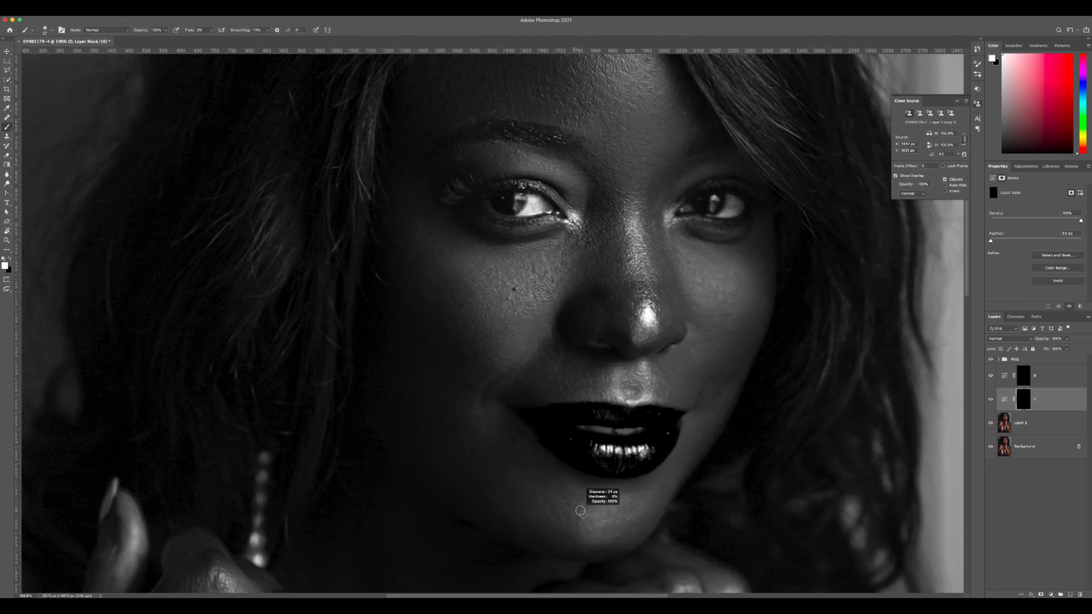
{"action": "key", "text": "bracketleft"}
{"action": "key", "text": "bracketleft"}
{"action": "key", "text": "bracketleft"}
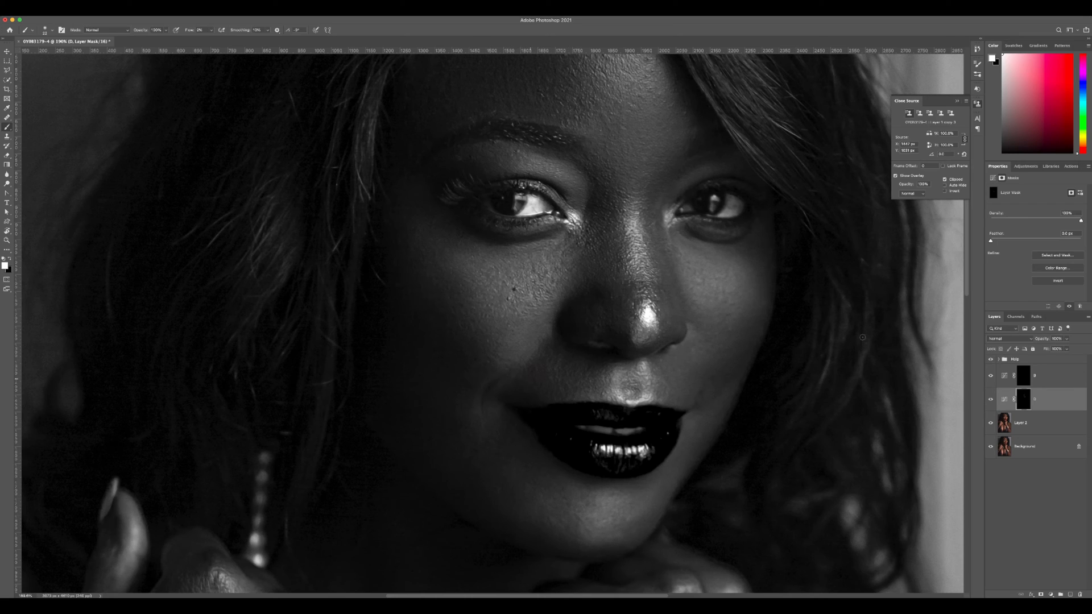
Step: Touch up around the mouth corner on the B mask, and dodge the upper lip and cheeks on the D mask
{"action": "key", "text": "alt+bracketright"}
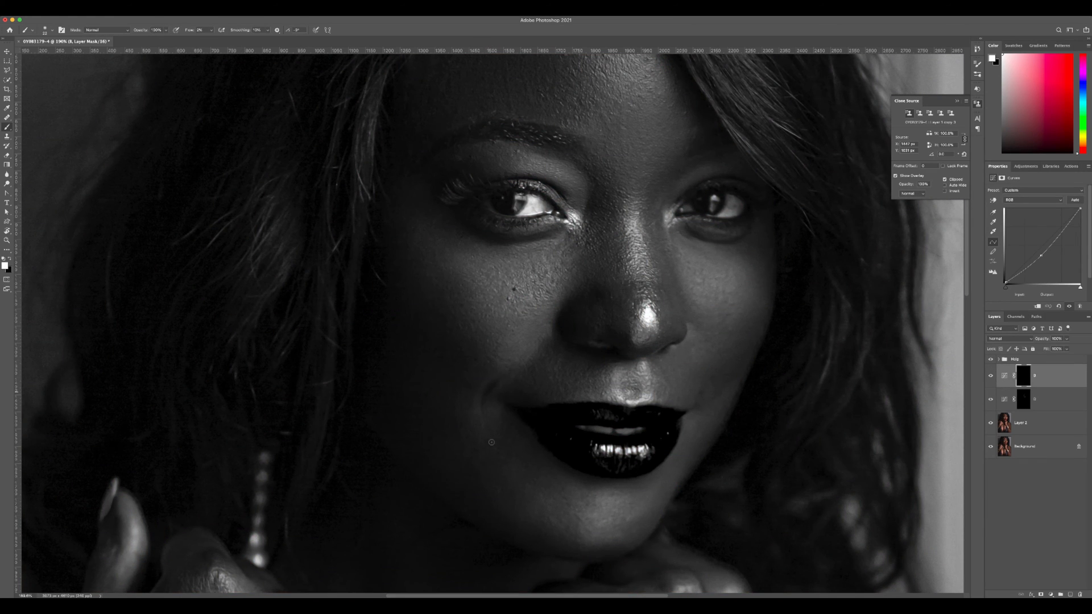
{"action": "key", "text": "alt+bracketleft"}
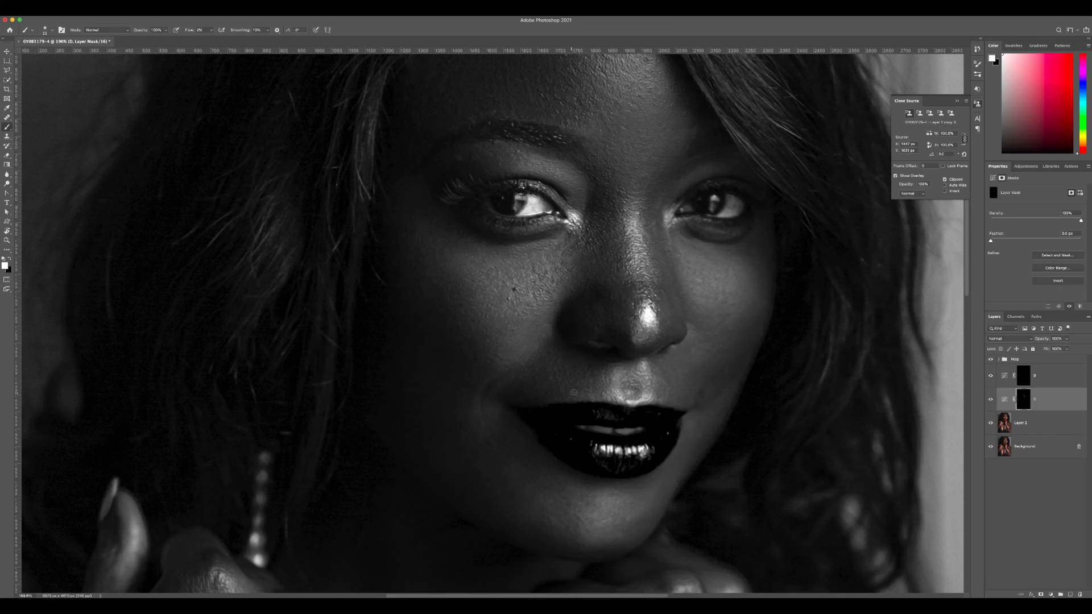
{"action": "scroll", "coordinate": [597, 314], "scroll_direction": "up", "scroll_amount": 3}
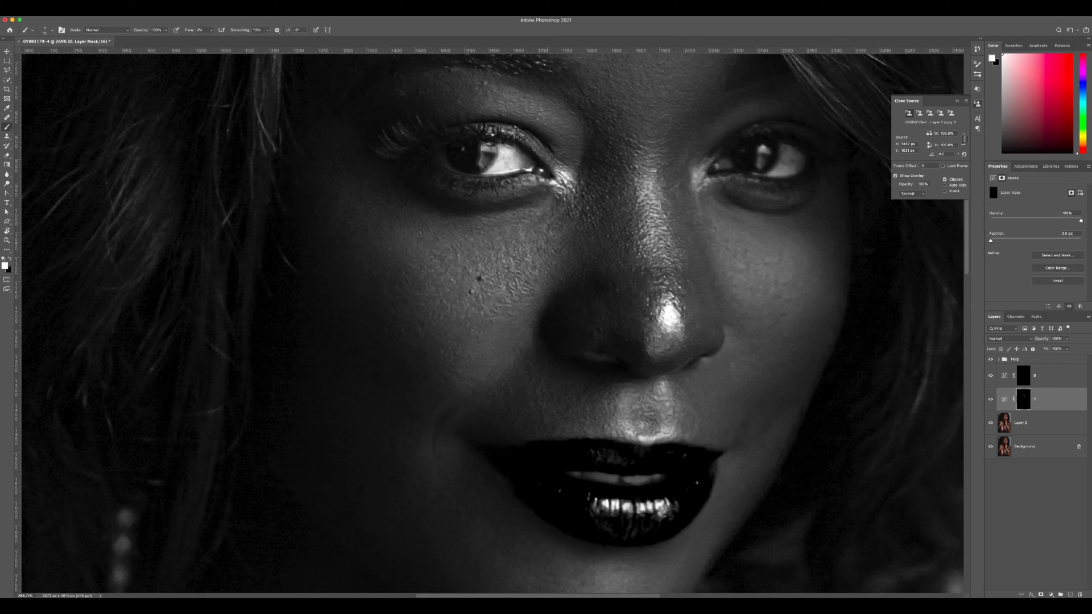
{"action": "scroll", "coordinate": [654, 295], "scroll_direction": "right", "scroll_amount": 3}
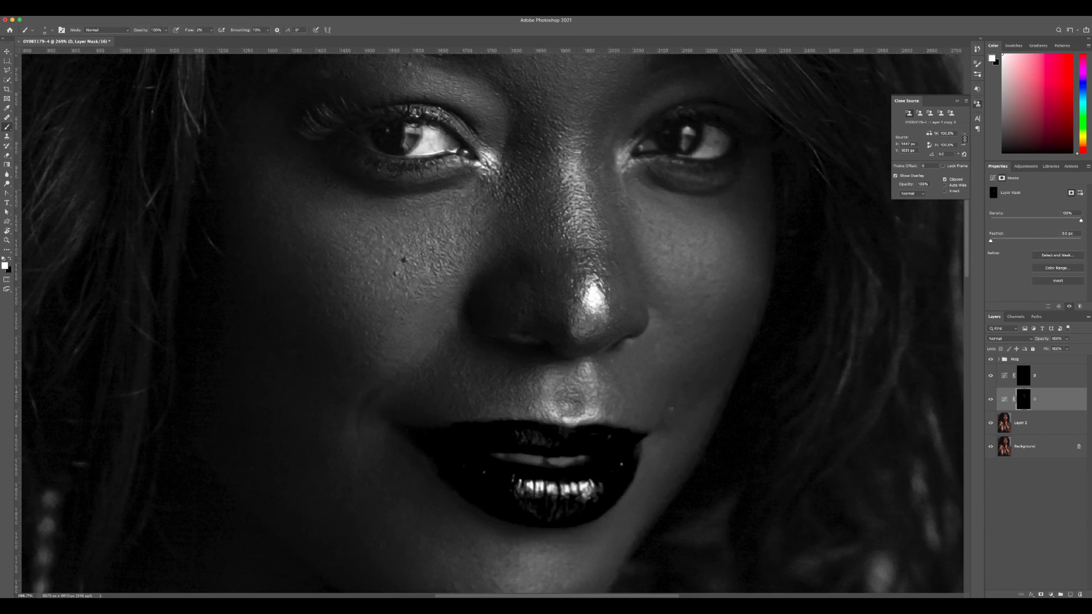
{"action": "scroll", "coordinate": [597, 318], "scroll_direction": "up", "scroll_amount": 3}
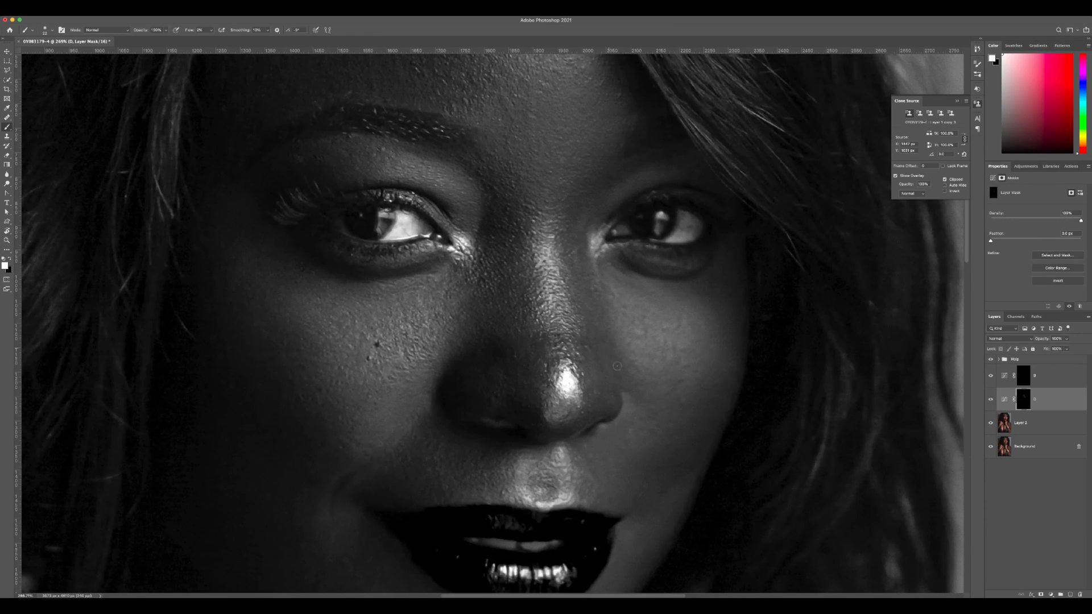
Step: Lighten the dark patches on the nose bridge, around the eyebrows and on the forehead through the D mask
{"action": "scroll", "coordinate": [494, 352], "scroll_direction": "up", "scroll_amount": 3}
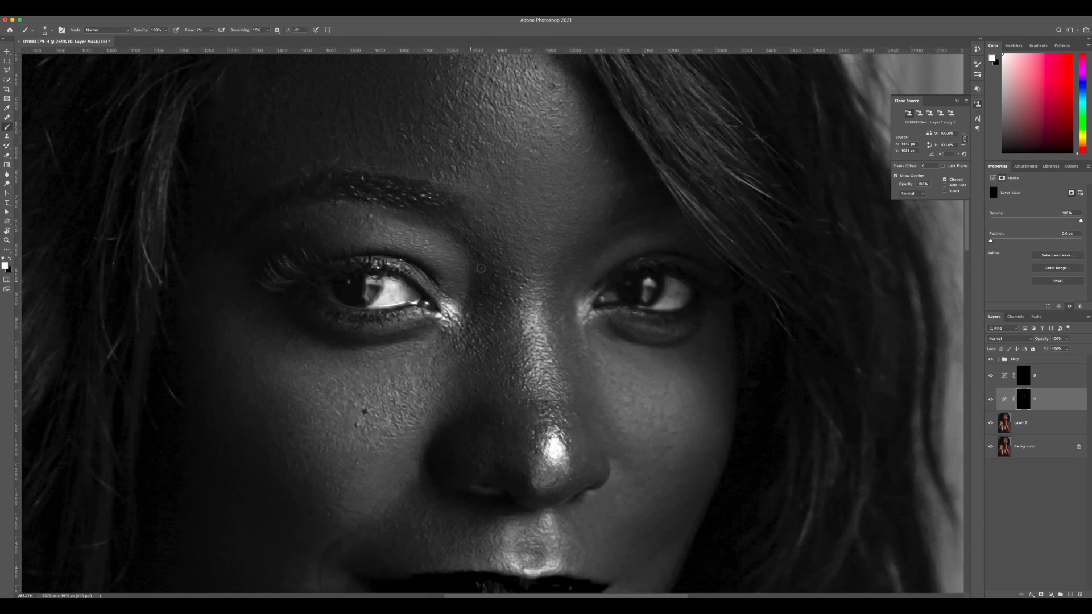
{"action": "scroll", "coordinate": [393, 258], "scroll_direction": "up", "scroll_amount": 3}
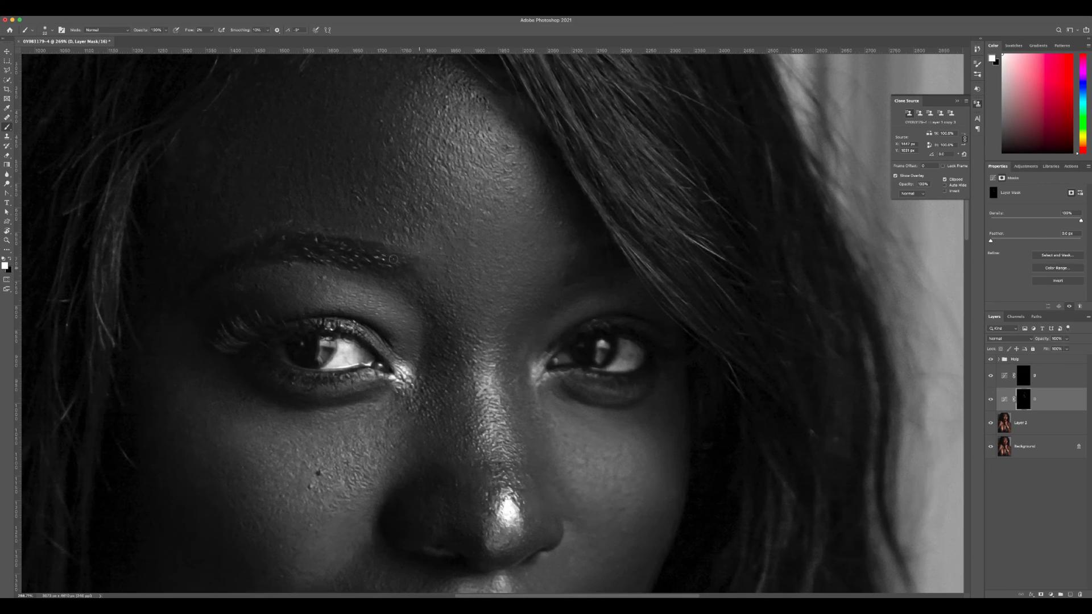
{"action": "scroll", "coordinate": [493, 320], "scroll_direction": "up", "scroll_amount": 3}
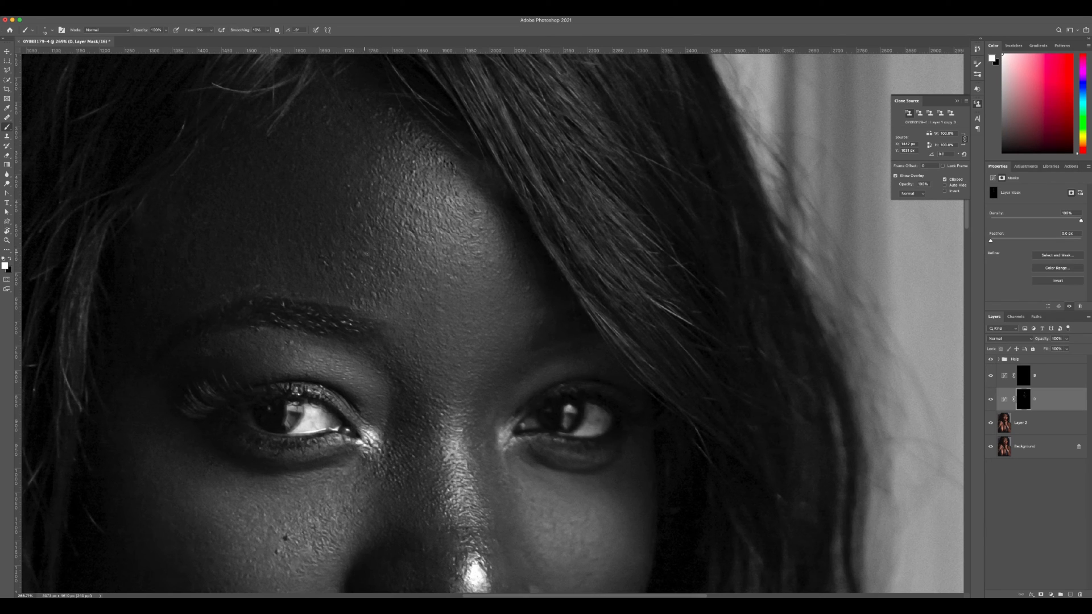
{"action": "scroll", "coordinate": [300, 254], "scroll_direction": "down", "scroll_amount": 2}
{"action": "scroll", "coordinate": [299, 254], "scroll_direction": "right", "scroll_amount": 1}
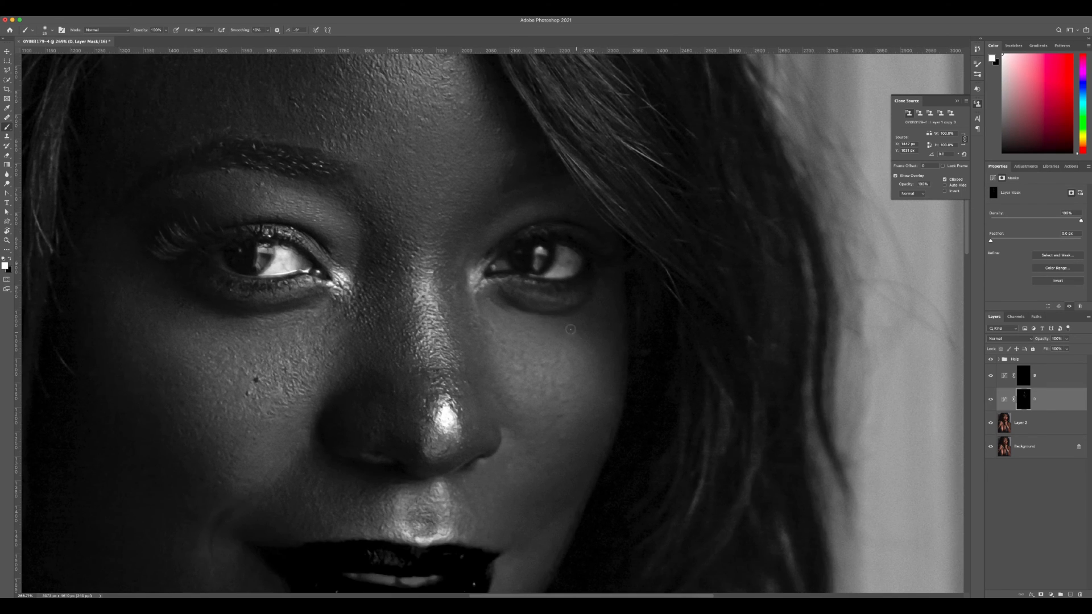
Step: Even out the far cheek and jaw by dodging with a larger brush on the D mask
{"action": "scroll", "coordinate": [578, 470], "scroll_direction": "down", "scroll_amount": 3}
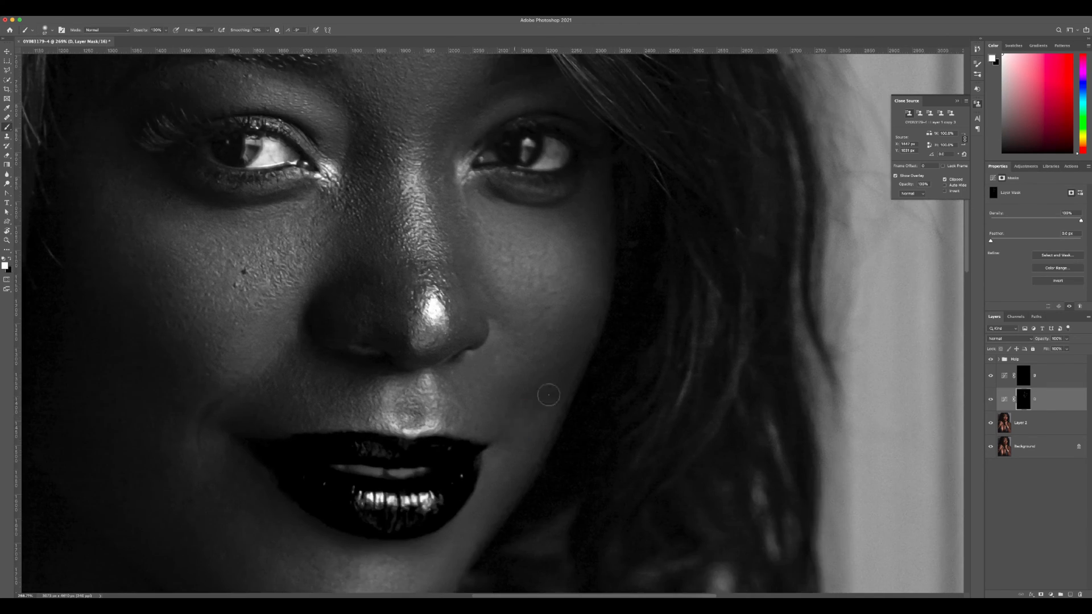
{"action": "mouse_move", "coordinate": [529, 381]}
{"action": "left_mouse_down"}
{"action": "mouse_move", "coordinate": [558, 381]}
{"action": "mouse_move", "coordinate": [528, 381]}
{"action": "left_mouse_up"}
{"action": "scroll", "coordinate": [522, 413], "scroll_direction": "down", "scroll_amount": 5}
{"action": "scroll", "coordinate": [569, 407], "scroll_direction": "up", "scroll_amount": 4}
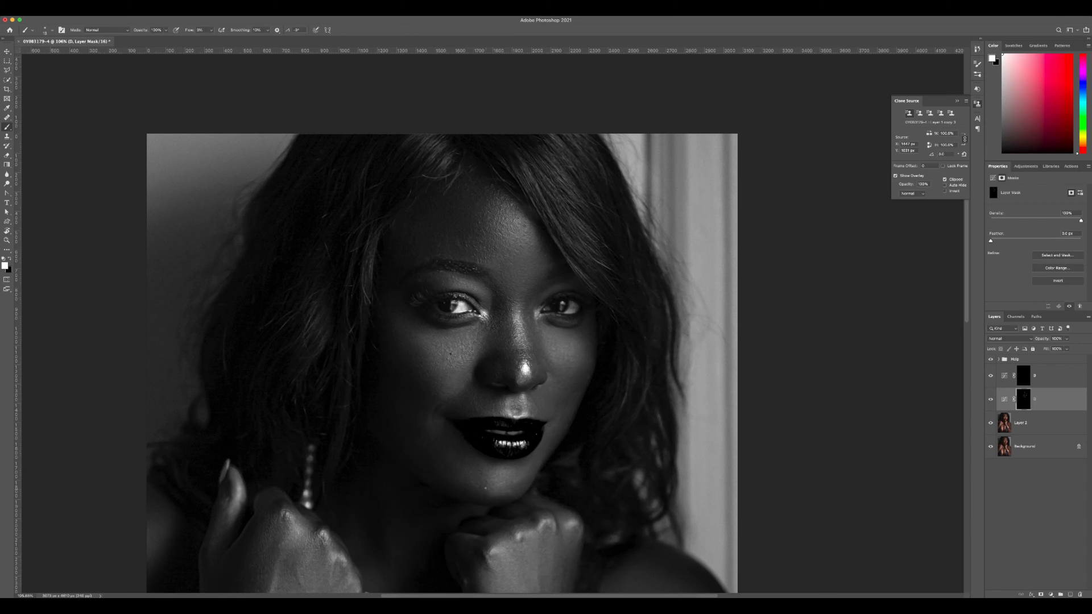
Step: Dodge the remaining dark spots on the chin through the D mask, comparing with the Help group hidden
{"action": "left_click_drag", "start_coordinate": [511, 484], "coordinate": [511, 485]}
{"action": "scroll", "coordinate": [456, 341], "scroll_direction": "right", "scroll_amount": 3}
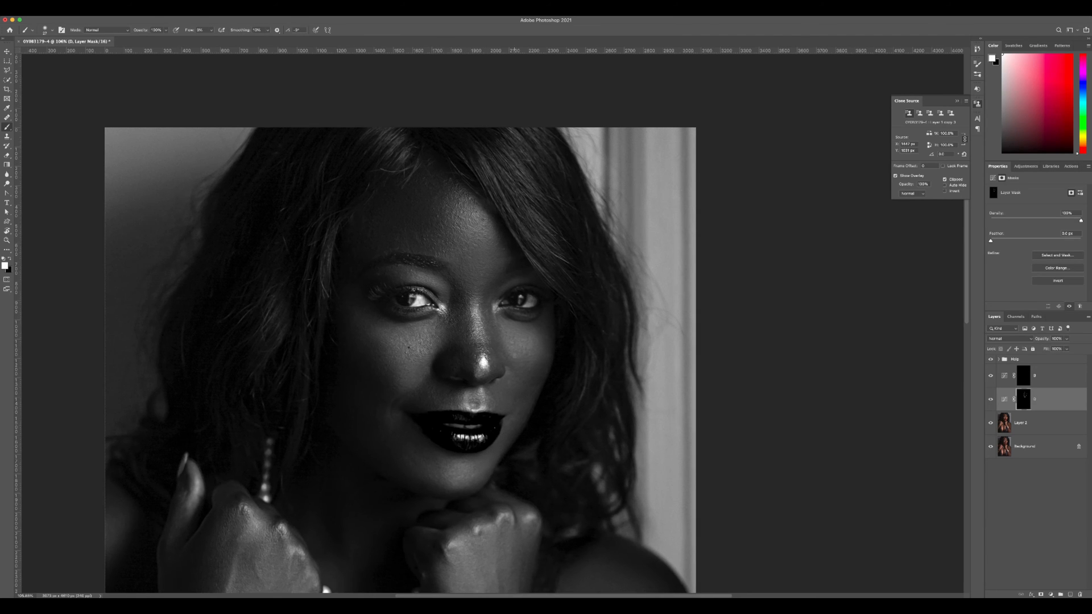
{"action": "key", "text": "super+comma"}
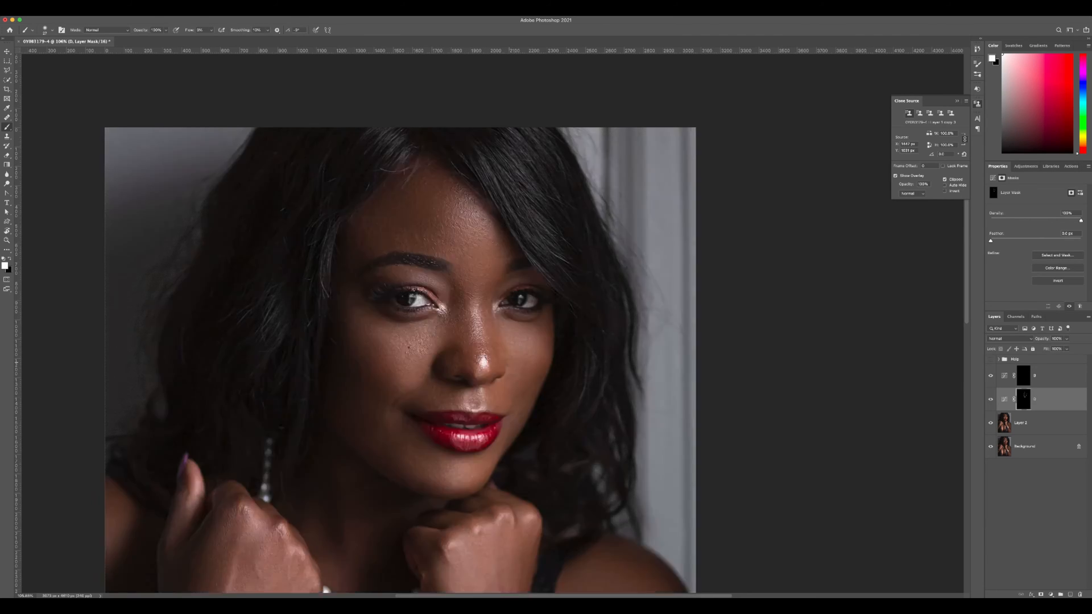
{"action": "key", "text": "super+0"}
{"action": "key", "text": "super+plus"}
{"action": "key", "text": "super+comma"}
{"action": "scroll", "coordinate": [501, 227], "scroll_direction": "up", "scroll_amount": 3}
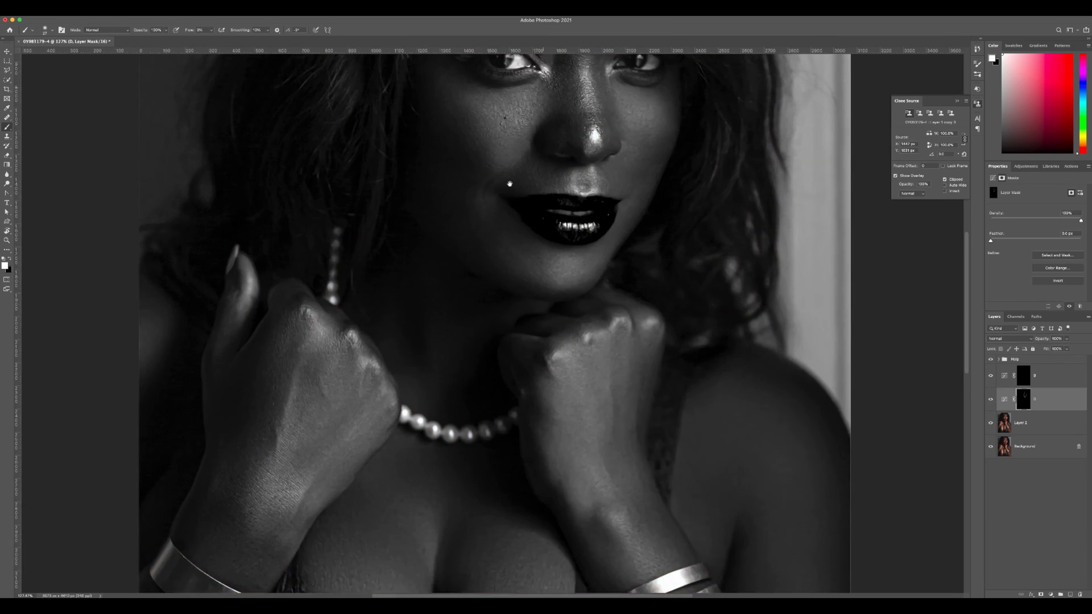
Step: Burn the bright spots around the chin, mouth corner and cheek on the B mask
{"action": "key", "text": "alt+bracketright"}
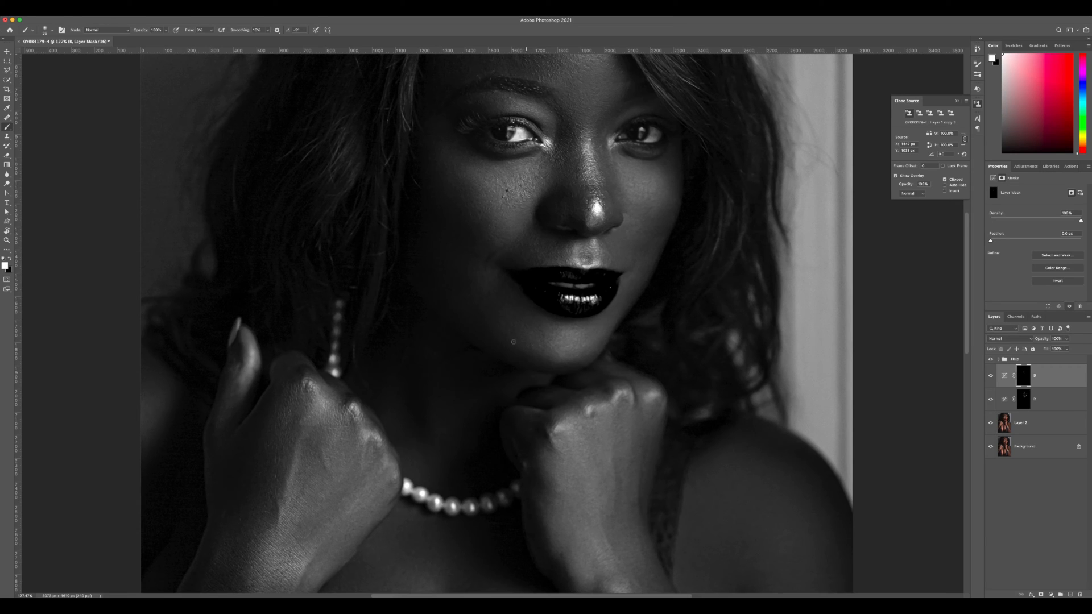
{"action": "scroll", "coordinate": [617, 270], "scroll_direction": "up", "scroll_amount": 2}
{"action": "scroll", "coordinate": [591, 273], "scroll_direction": "right", "scroll_amount": 3}
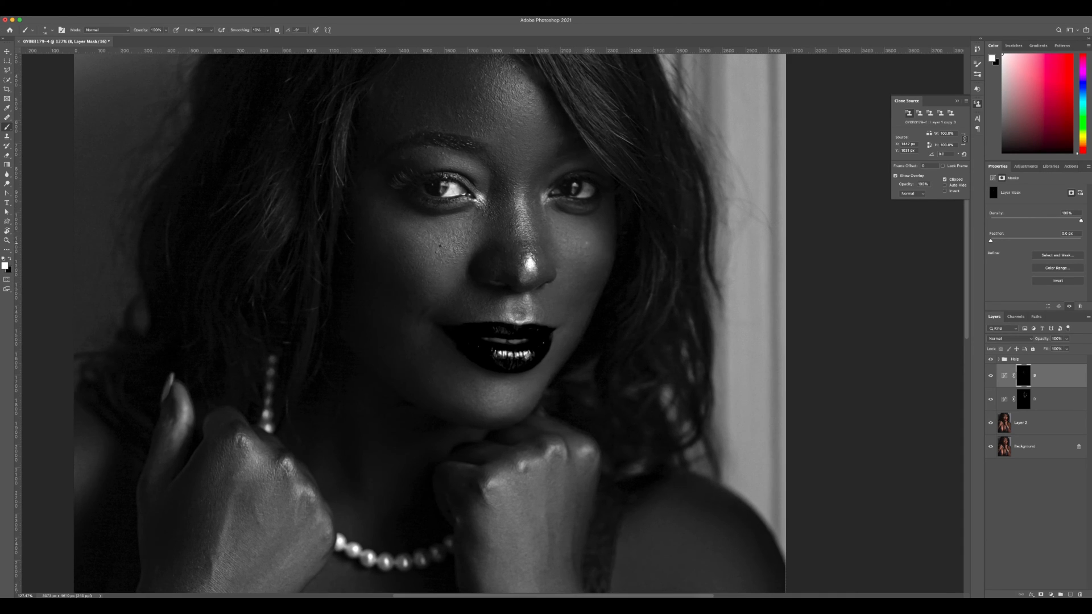
{"action": "scroll", "coordinate": [476, 170], "scroll_direction": "up", "scroll_amount": 2}
{"action": "scroll", "coordinate": [477, 171], "scroll_direction": "left", "scroll_amount": 1}
{"action": "scroll", "coordinate": [427, 188], "scroll_direction": "down", "scroll_amount": 5}
{"action": "scroll", "coordinate": [427, 213], "scroll_direction": "right", "scroll_amount": 2}
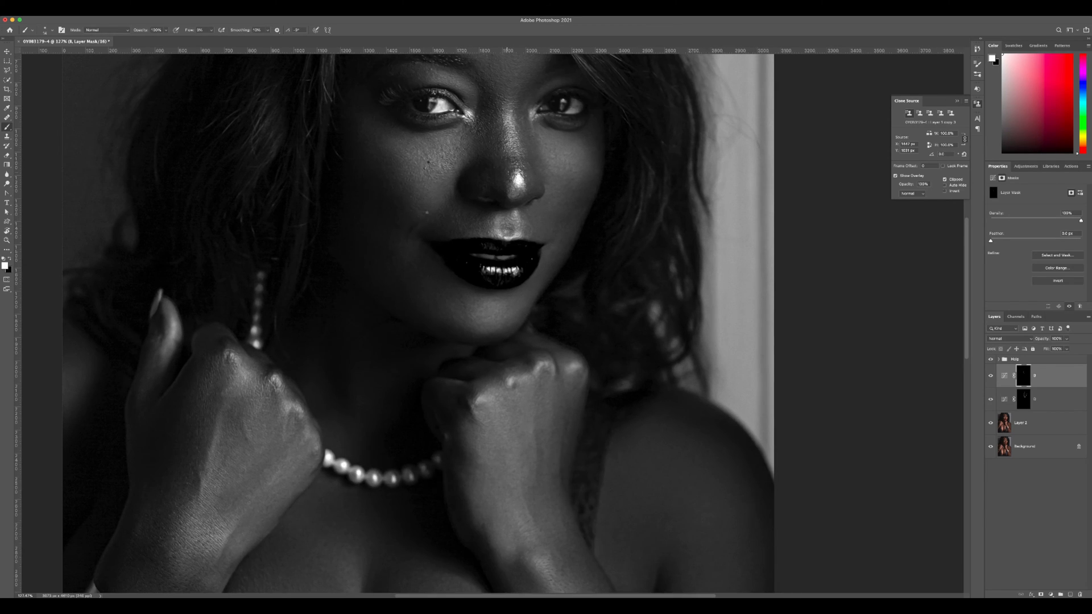
Step: Hide the Help group and dodge the small dark patches on the chest through the D mask
{"action": "key", "text": "super+minus"}
{"action": "left_click", "coordinate": [991, 360]}
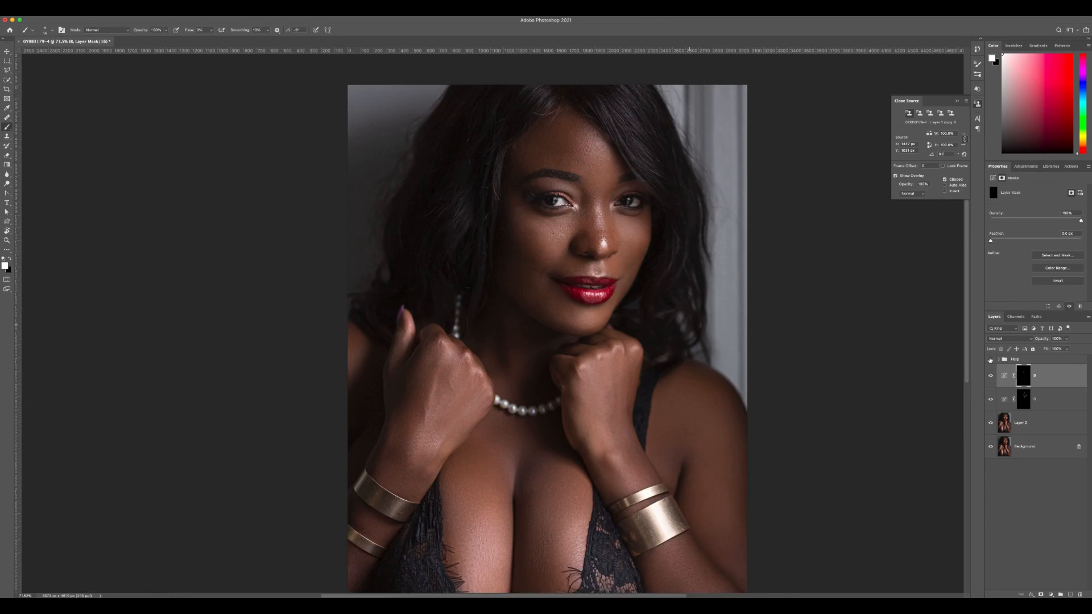
{"action": "key", "text": "super+0"}
{"action": "scroll", "coordinate": [479, 421], "scroll_direction": "up", "scroll_amount": 3}
{"action": "left_click", "coordinate": [1027, 400]}
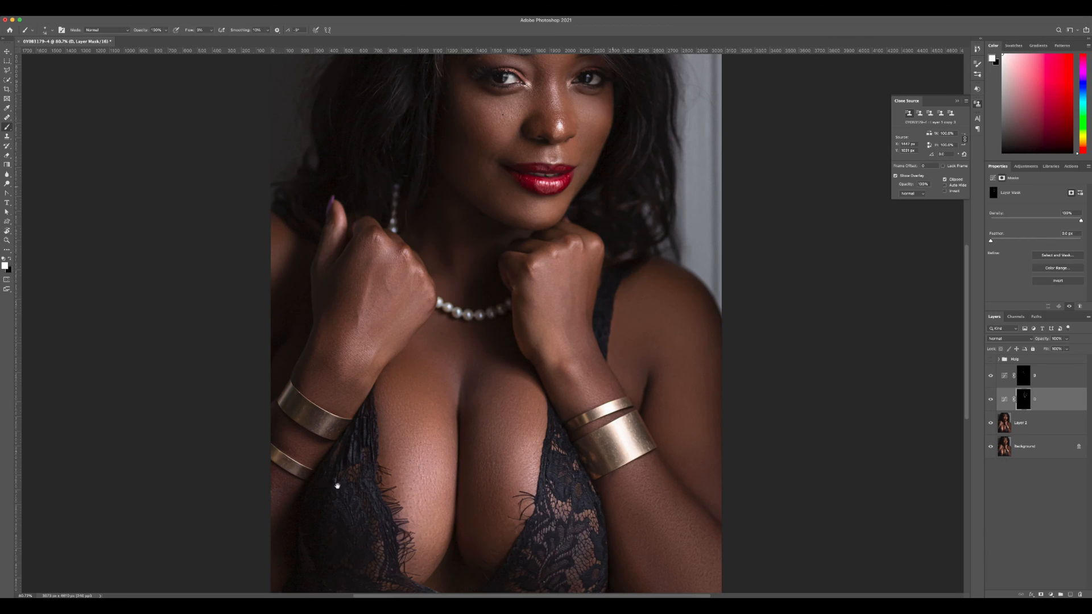
{"action": "scroll", "coordinate": [483, 483], "scroll_direction": "up", "scroll_amount": 5}
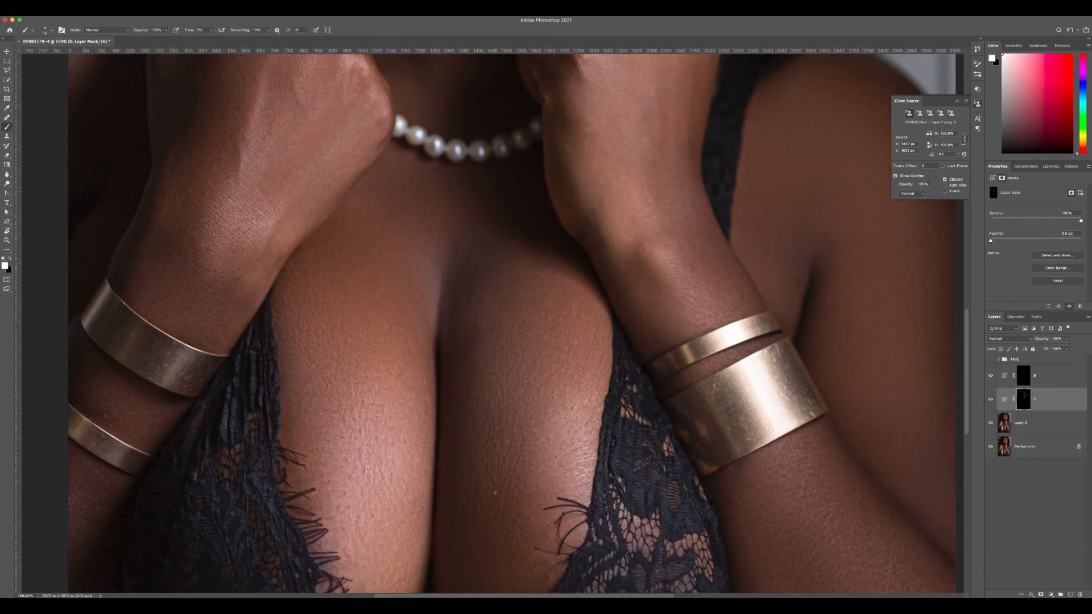
{"action": "scroll", "coordinate": [494, 492], "scroll_direction": "down", "scroll_amount": 2}
{"action": "scroll", "coordinate": [492, 506], "scroll_direction": "right", "scroll_amount": 1}
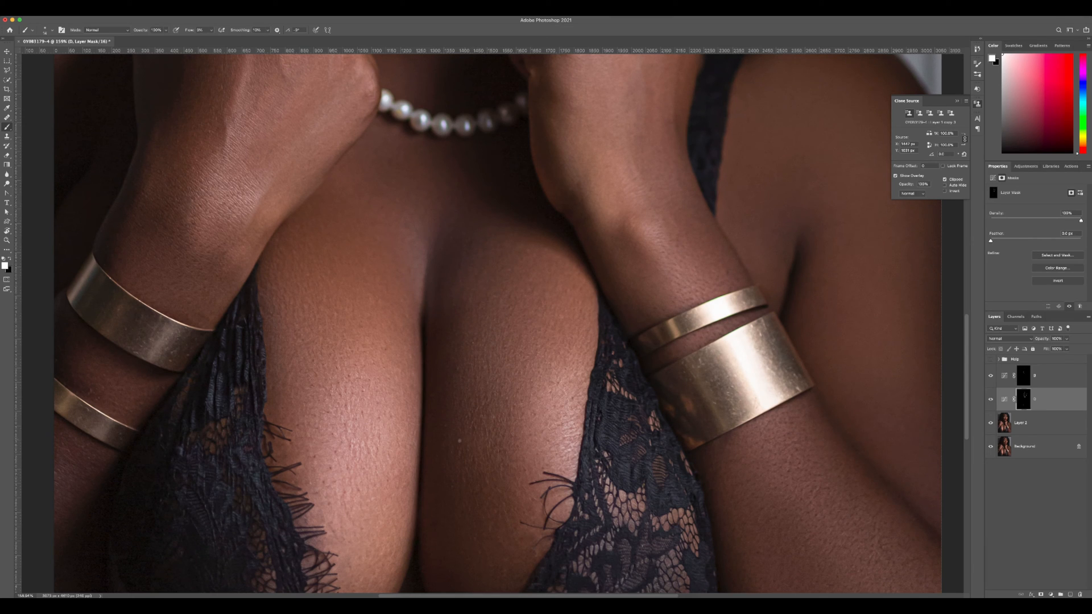
{"action": "scroll", "coordinate": [458, 498], "scroll_direction": "down", "scroll_amount": 3}
{"action": "scroll", "coordinate": [457, 498], "scroll_direction": "right", "scroll_amount": 2}
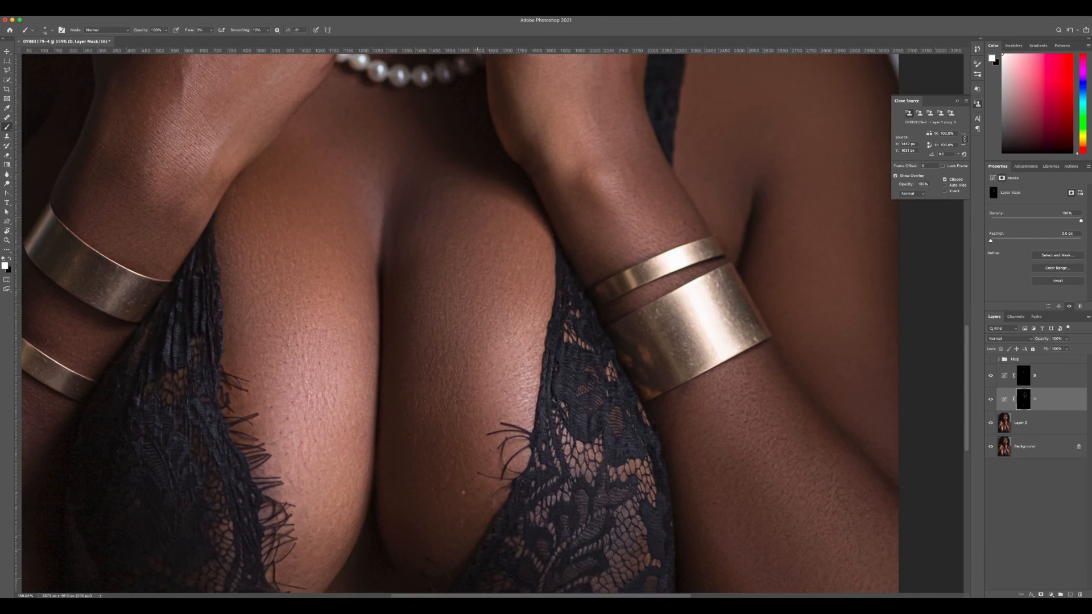
Step: Burn the uneven bright areas around the mouth and cheeks on the B mask with a larger brush
{"action": "scroll", "coordinate": [466, 411], "scroll_direction": "up", "scroll_amount": 5}
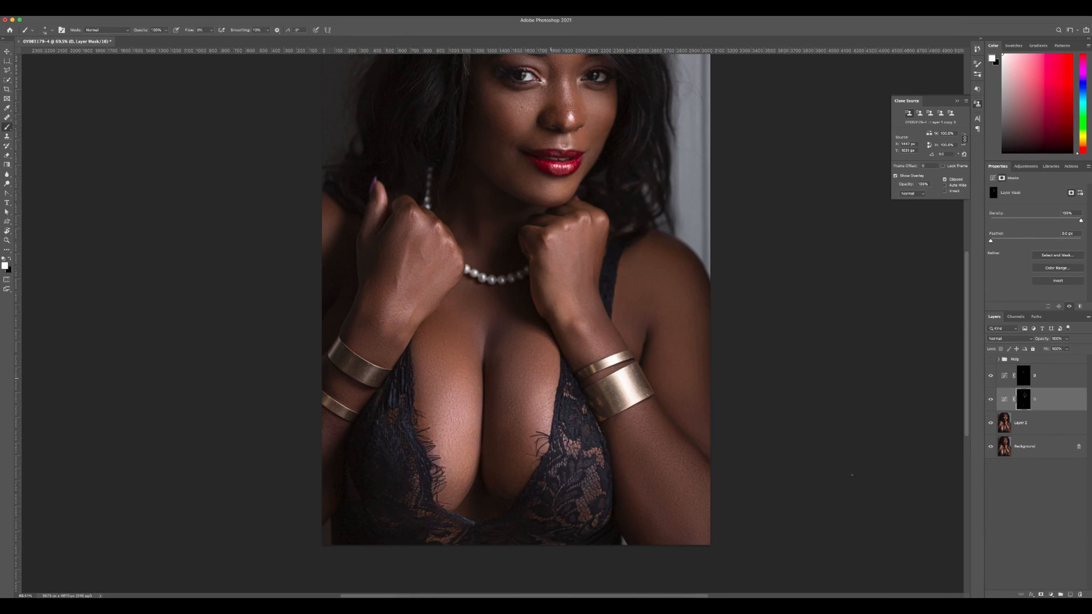
{"action": "scroll", "coordinate": [579, 263], "scroll_direction": "up", "scroll_amount": 4}
{"action": "scroll", "coordinate": [579, 263], "scroll_direction": "left", "scroll_amount": 1}
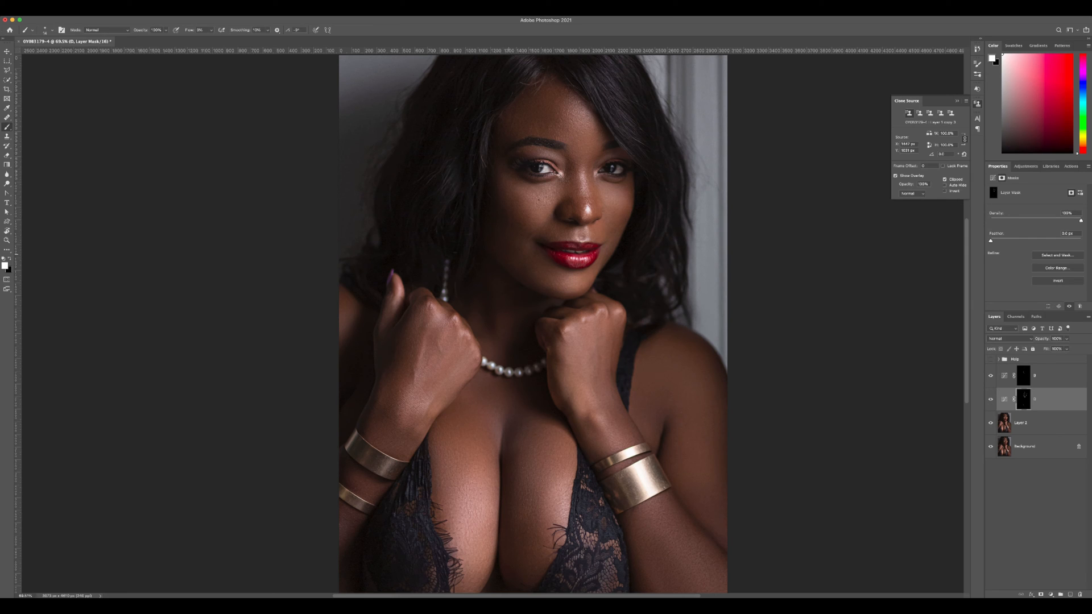
{"action": "scroll", "coordinate": [592, 246], "scroll_direction": "up", "scroll_amount": 2}
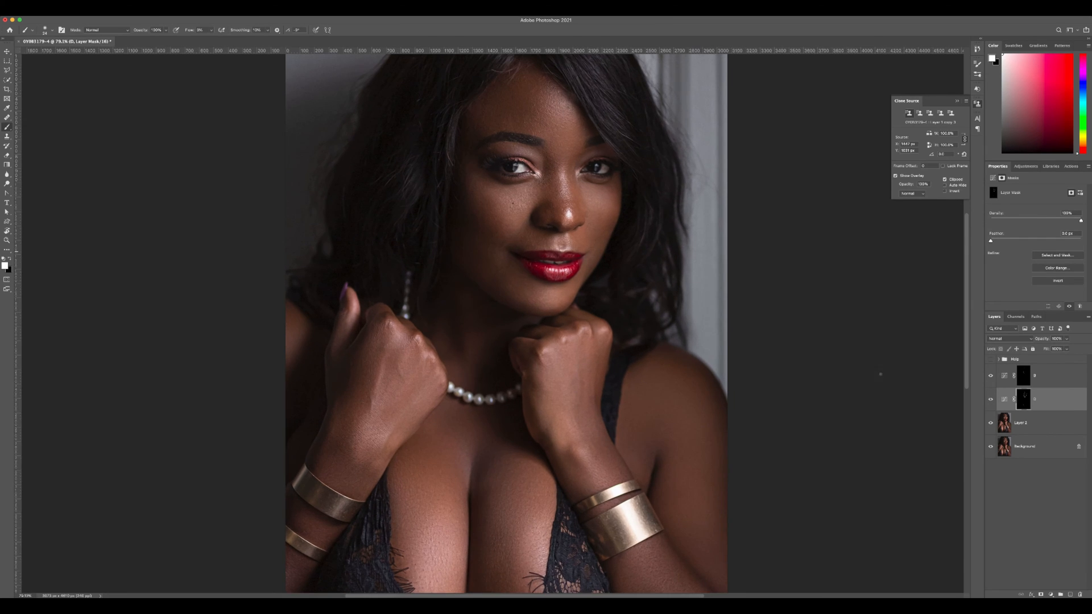
{"action": "key", "text": "alt+]"}
{"action": "left_click_drag", "start_coordinate": [591, 246], "coordinate": [603, 246]}
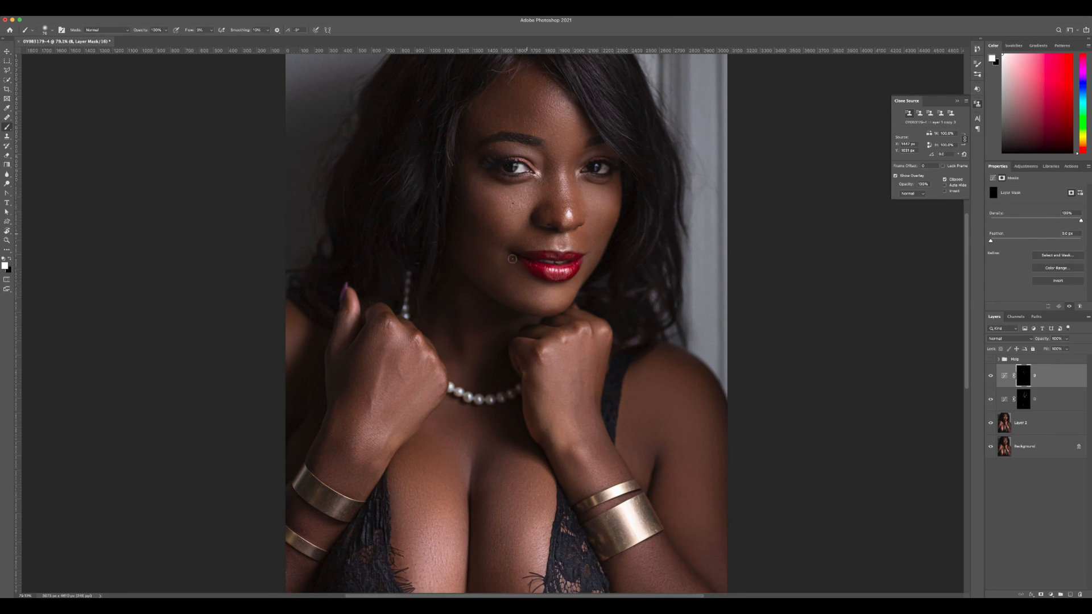
{"action": "scroll", "coordinate": [598, 288], "scroll_direction": "down", "scroll_amount": 3}
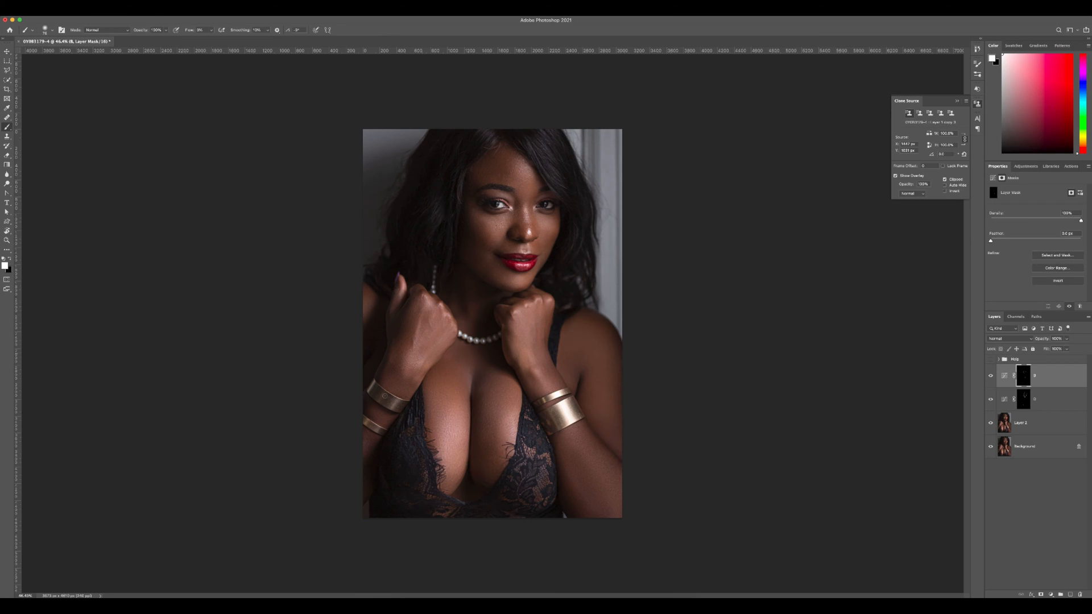
Step: Stamp all visible layers into a new layer and run the Basic Frequency Separation action on it
{"action": "key", "text": "super+alt+shift+e"}
{"action": "key", "text": "super+0"}
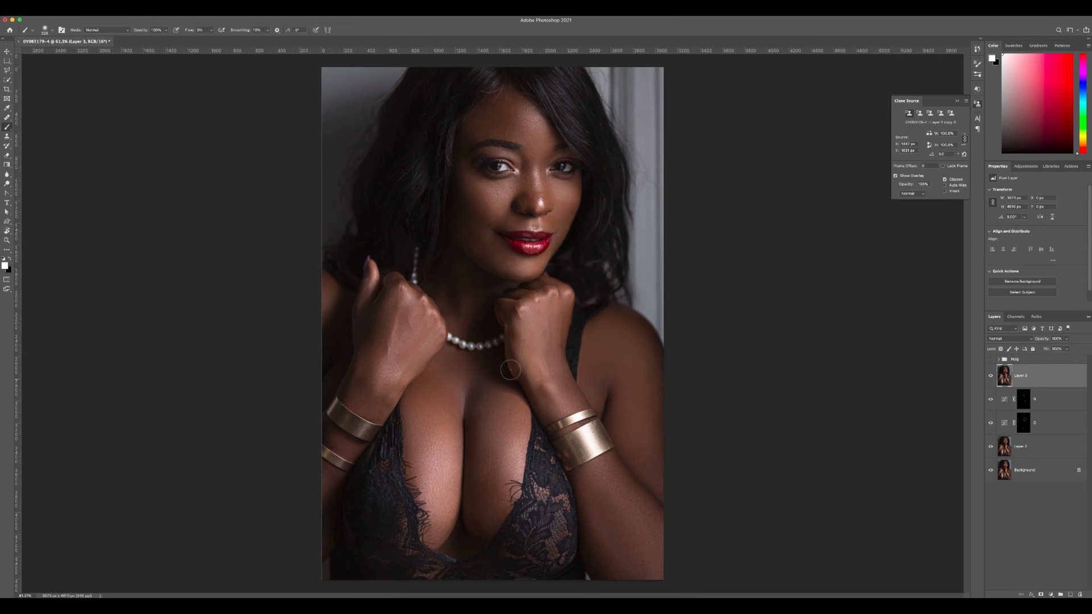
{"action": "scroll", "coordinate": [566, 239], "scroll_direction": "up", "scroll_amount": 2}
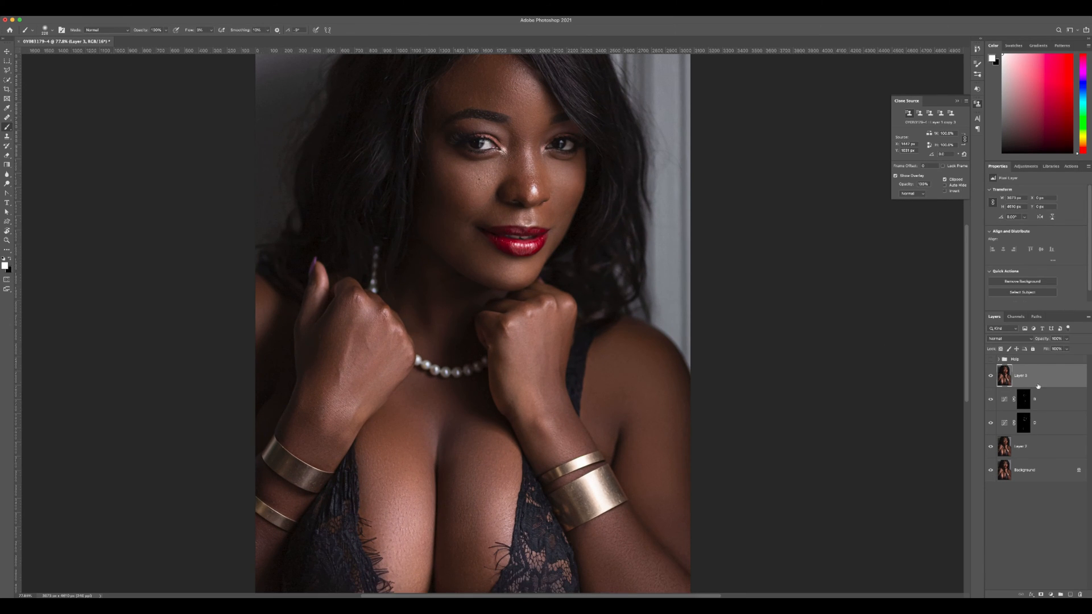
{"action": "left_click", "coordinate": [1069, 166]}
{"action": "left_click", "coordinate": [1014, 236]}
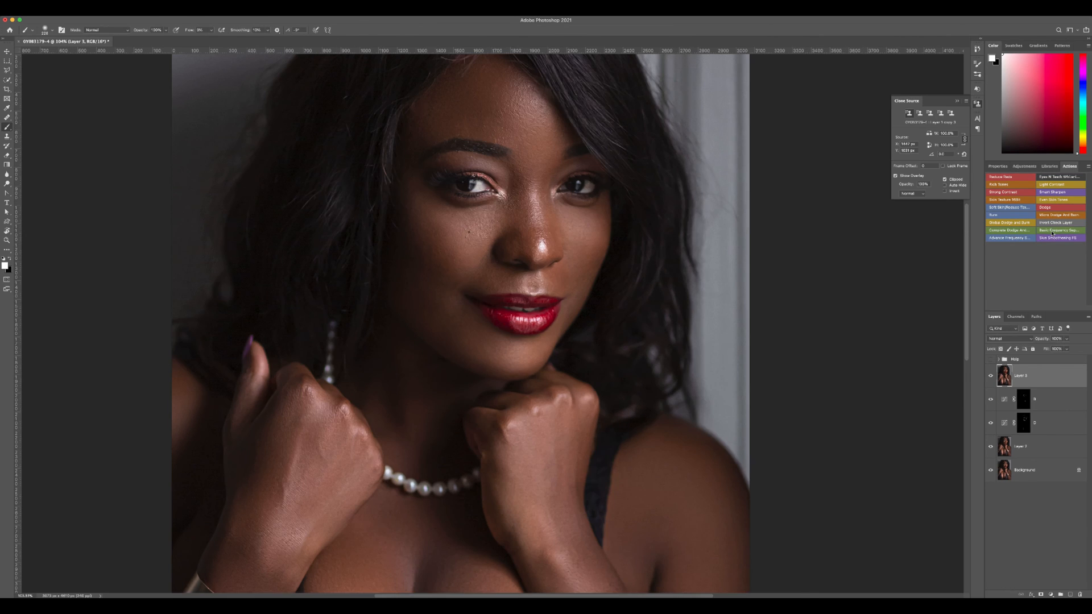
{"action": "left_click_drag", "start_coordinate": [795, 310], "coordinate": [799, 310]}
{"action": "key", "text": "Return"}
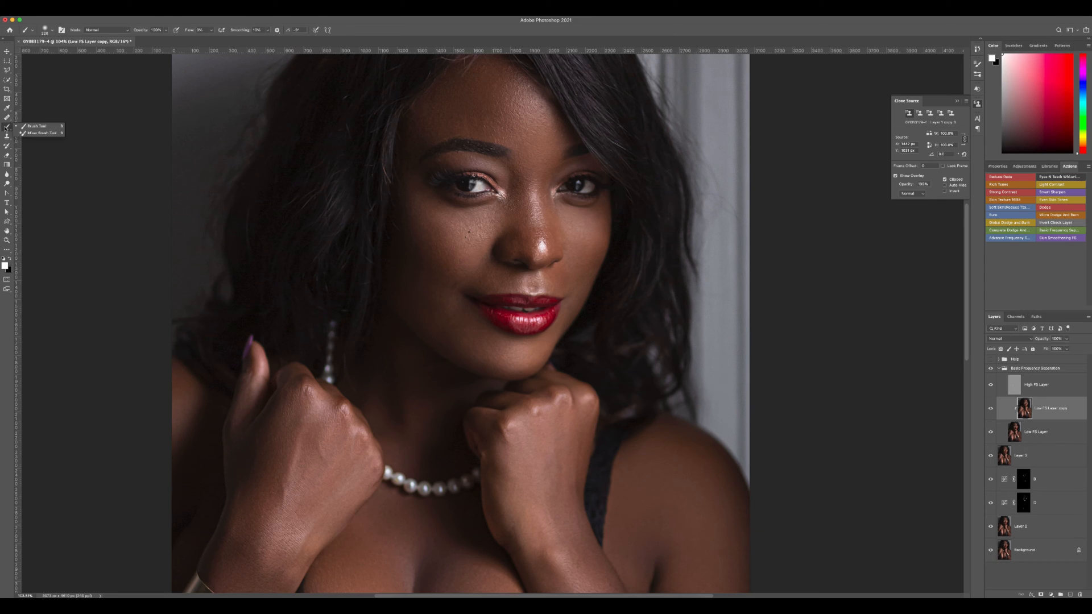
Step: Blend the facial skin tones on Low FS Layer copy with an enlarged Mixer Brush while High FS Layer is hidden, then restore it
{"action": "left_click", "coordinate": [991, 385]}
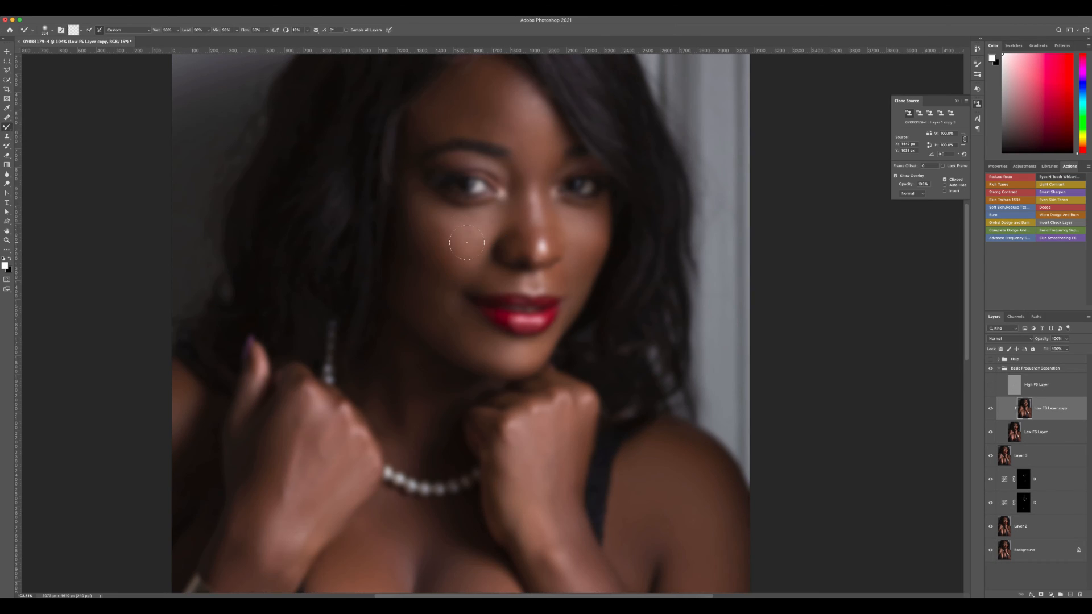
{"action": "key", "text": "bracketright"}
{"action": "key", "text": "bracketright"}
{"action": "key", "text": "bracketright"}
{"action": "scroll", "coordinate": [435, 313], "scroll_direction": "up", "scroll_amount": 3}
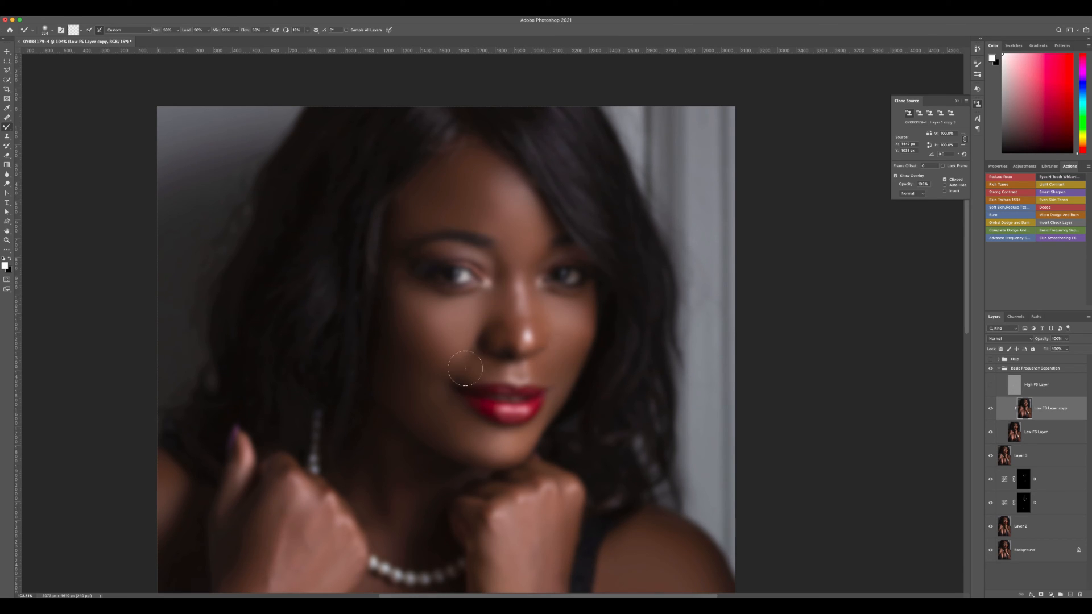
{"action": "scroll", "coordinate": [454, 420], "scroll_direction": "down", "scroll_amount": 2}
{"action": "left_click", "coordinate": [990, 385]}
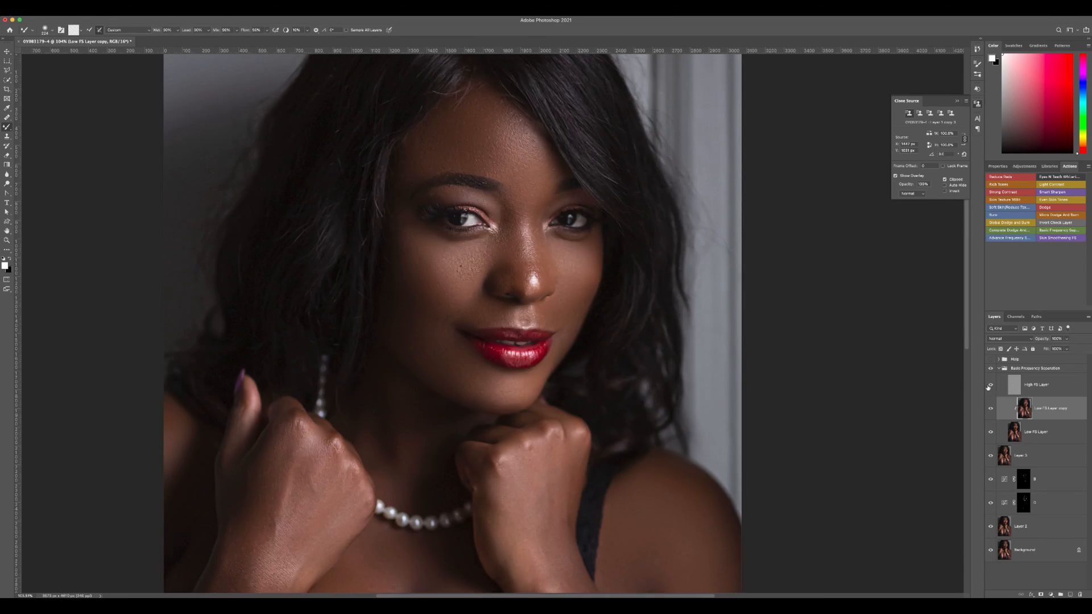
{"action": "scroll", "coordinate": [519, 301], "scroll_direction": "down", "scroll_amount": 2}
{"action": "scroll", "coordinate": [519, 301], "scroll_direction": "down", "scroll_amount": 3}
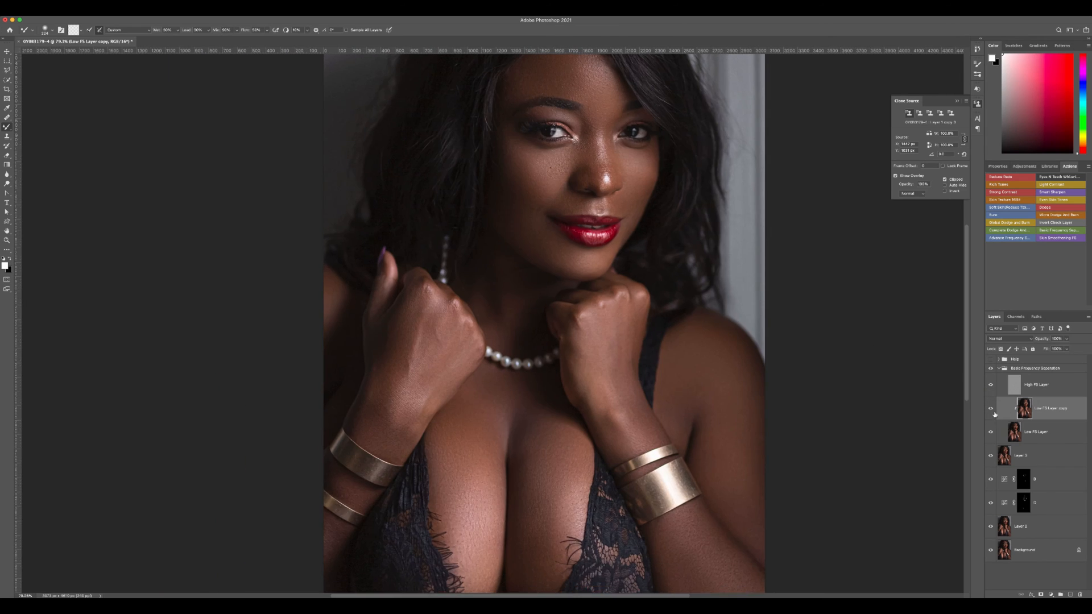
Step: Smooth the chest, arm and shoulder tones on Low FS Layer copy with the Mixer Brush while High FS Layer is hidden
{"action": "left_click", "coordinate": [990, 385]}
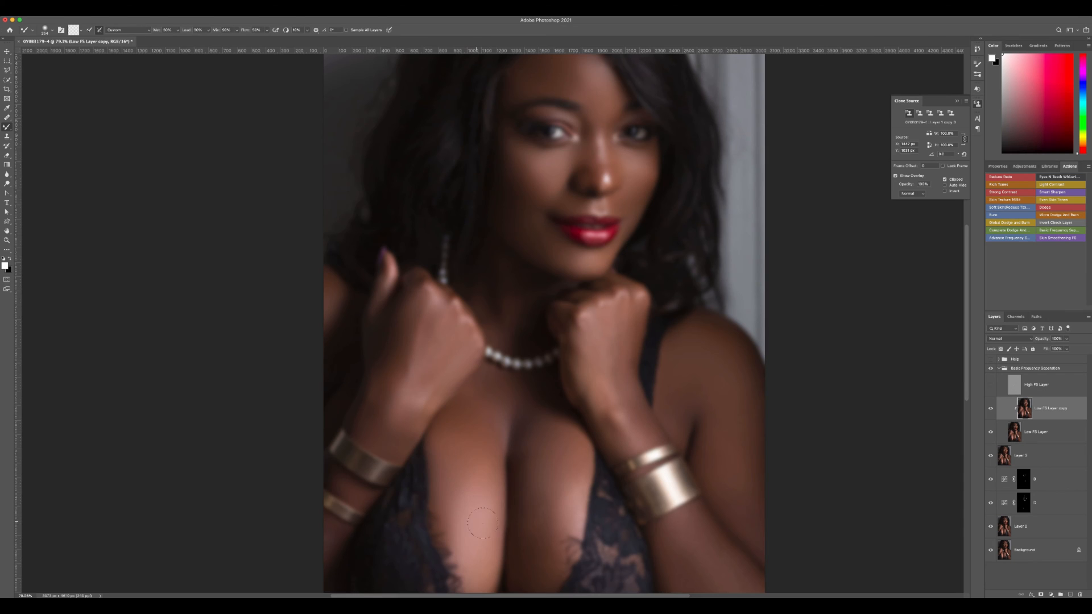
{"action": "scroll", "coordinate": [498, 466], "scroll_direction": "right", "scroll_amount": 3}
{"action": "scroll", "coordinate": [498, 466], "scroll_direction": "down", "scroll_amount": 2}
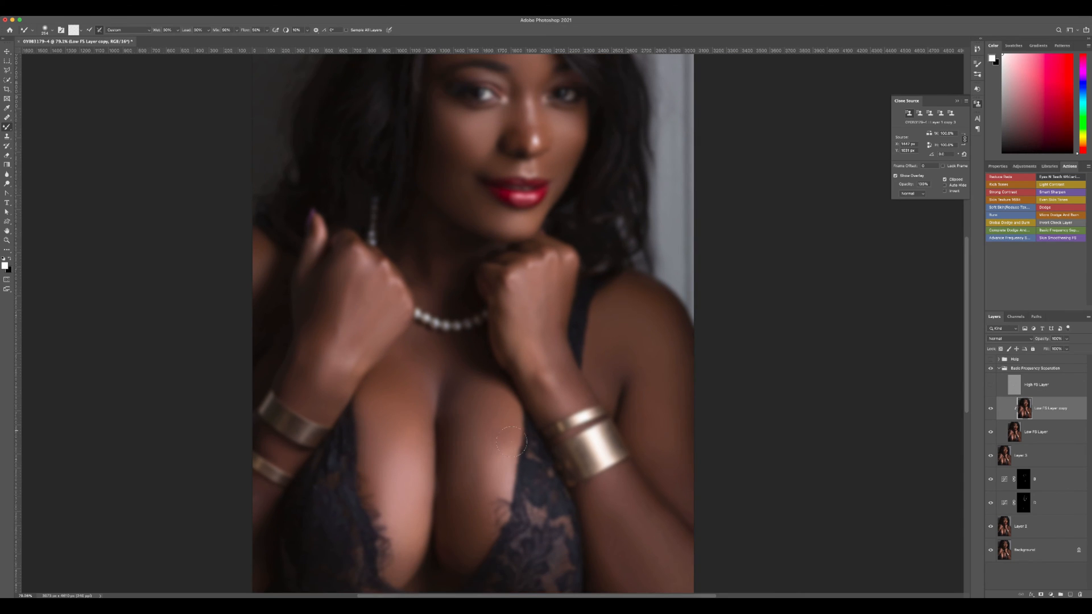
{"action": "scroll", "coordinate": [518, 453], "scroll_direction": "right", "scroll_amount": 4}
{"action": "scroll", "coordinate": [518, 453], "scroll_direction": "down", "scroll_amount": 3}
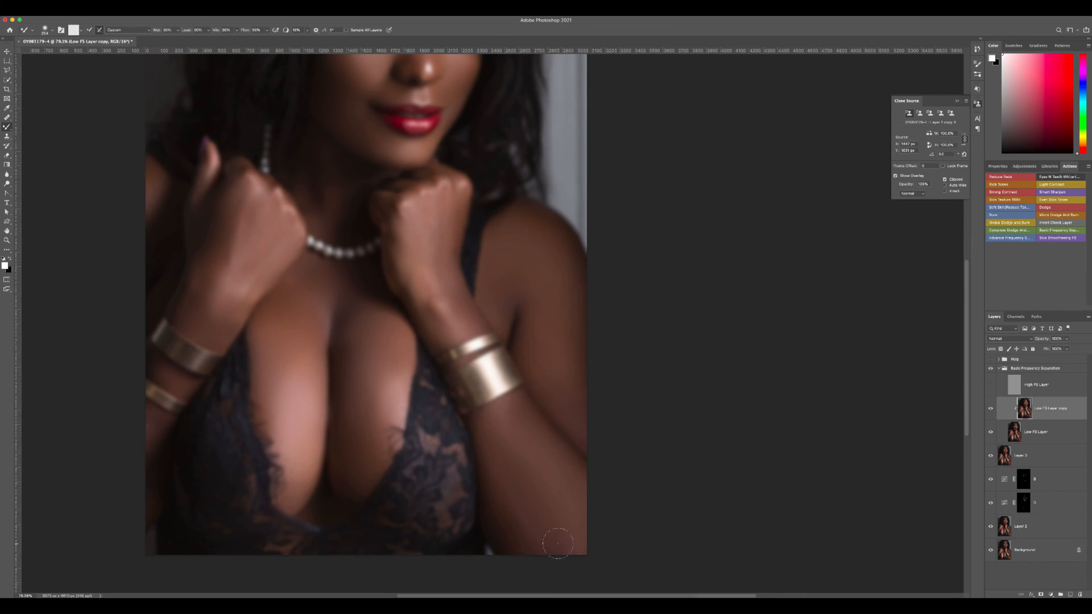
{"action": "scroll", "coordinate": [558, 543], "scroll_direction": "up", "scroll_amount": 4}
{"action": "scroll", "coordinate": [560, 210], "scroll_direction": "down", "scroll_amount": 2}
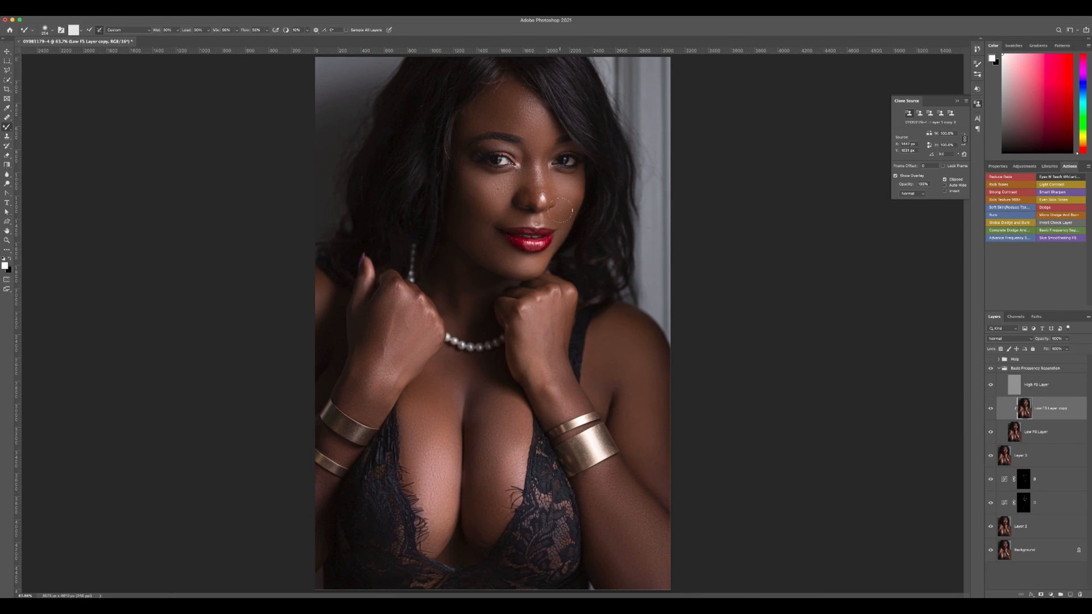
Step: Stamp the visible result into a new layer and delete the Basic Frequency Separation group
{"action": "scroll", "coordinate": [587, 207], "scroll_direction": "up", "scroll_amount": 4}
{"action": "left_click", "coordinate": [999, 367]}
{"action": "key", "text": "super+alt+shift+e"}
{"action": "left_click_drag", "start_coordinate": [1045, 390], "coordinate": [1080, 595]}
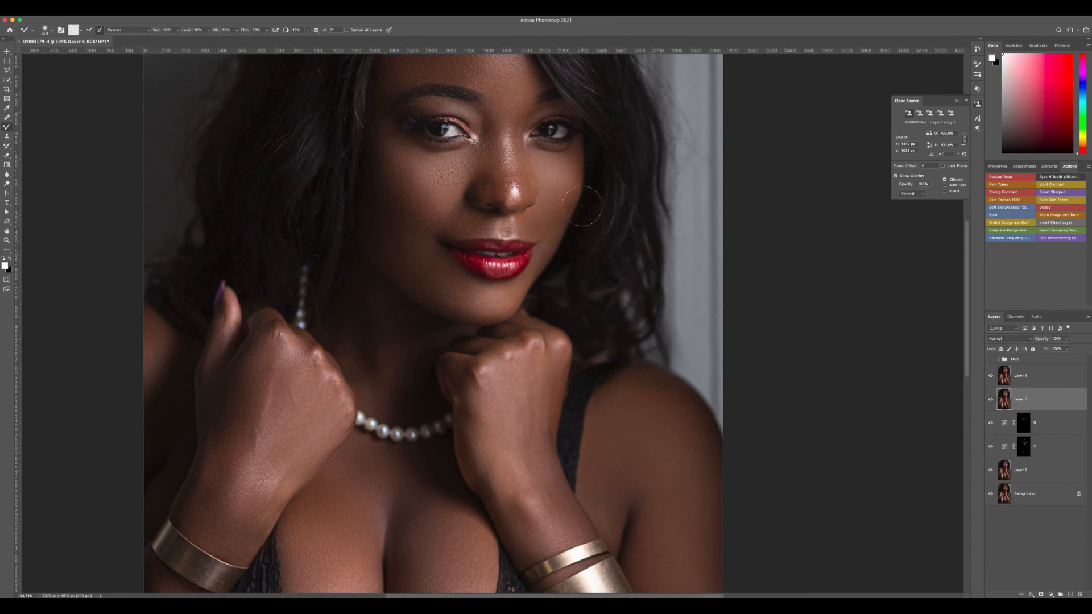
{"action": "scroll", "coordinate": [582, 206], "scroll_direction": "down", "scroll_amount": 2}
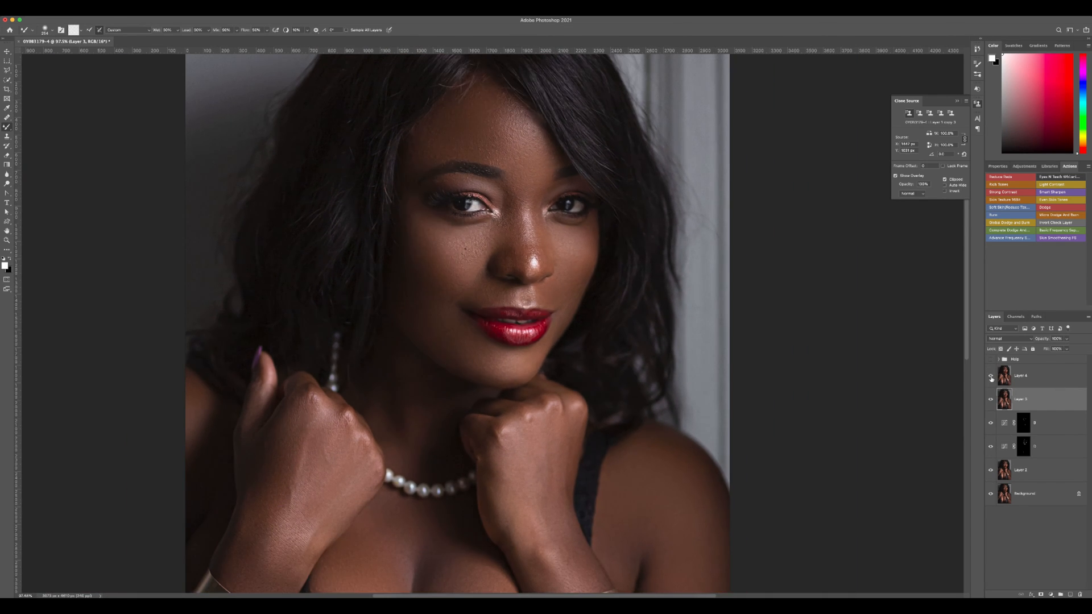
Step: Run the Global Dodge And Burn action above Layer 4 and brush highlights onto the face through the Dodge mask
{"action": "left_click", "coordinate": [1018, 376]}
{"action": "left_click", "coordinate": [1010, 222]}
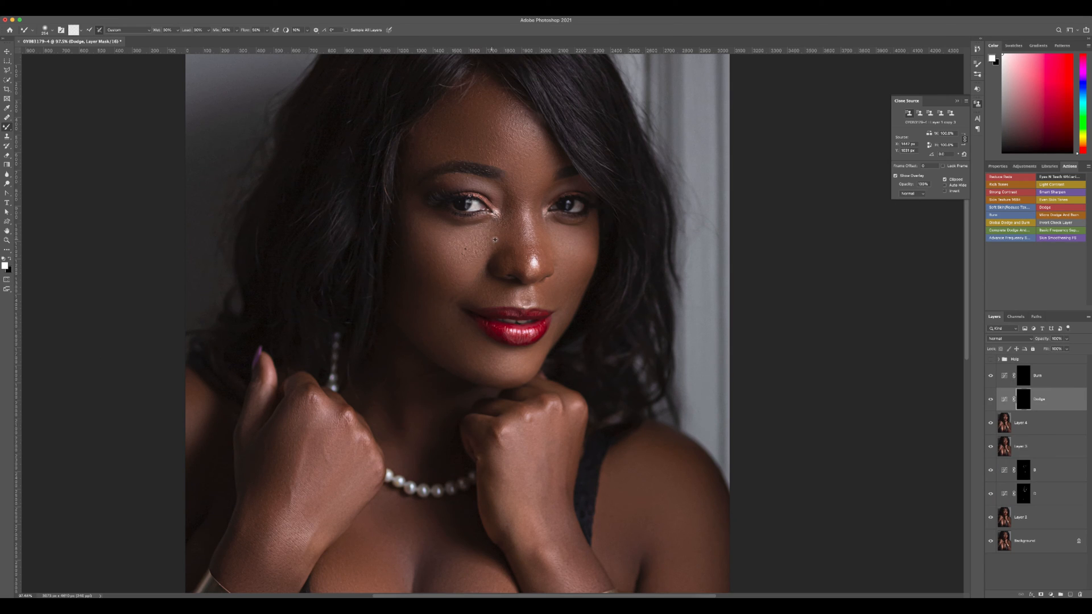
{"action": "key", "text": "shift+b"}
{"action": "mouse_move", "coordinate": [470, 212]}
{"action": "left_mouse_down"}
{"action": "mouse_move", "coordinate": [498, 202]}
{"action": "mouse_move", "coordinate": [514, 227]}
{"action": "left_mouse_up"}
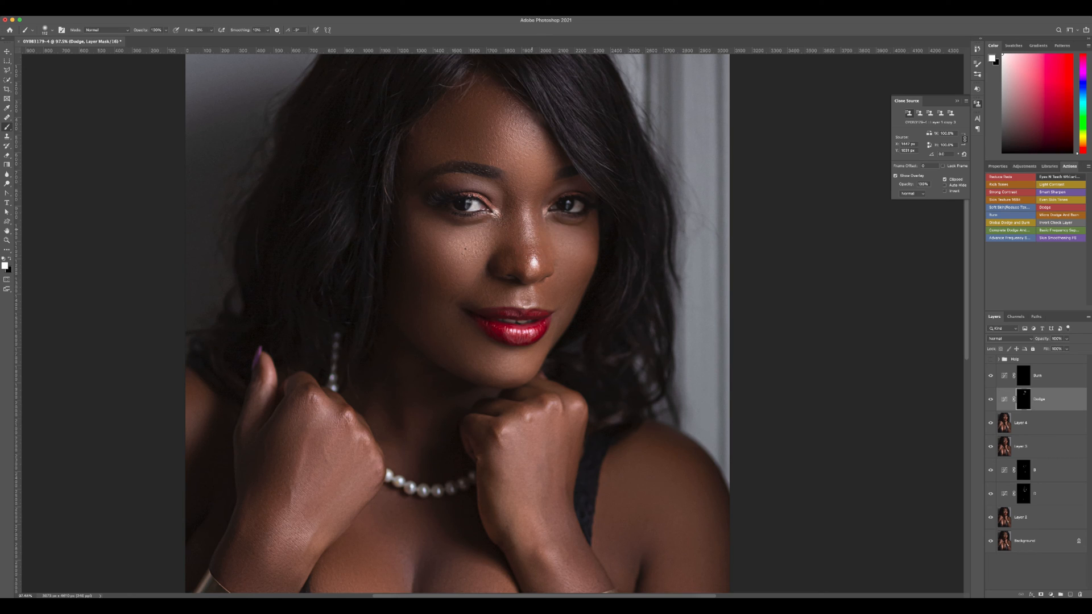
{"action": "left_click_drag", "start_coordinate": [591, 247], "coordinate": [575, 247]}
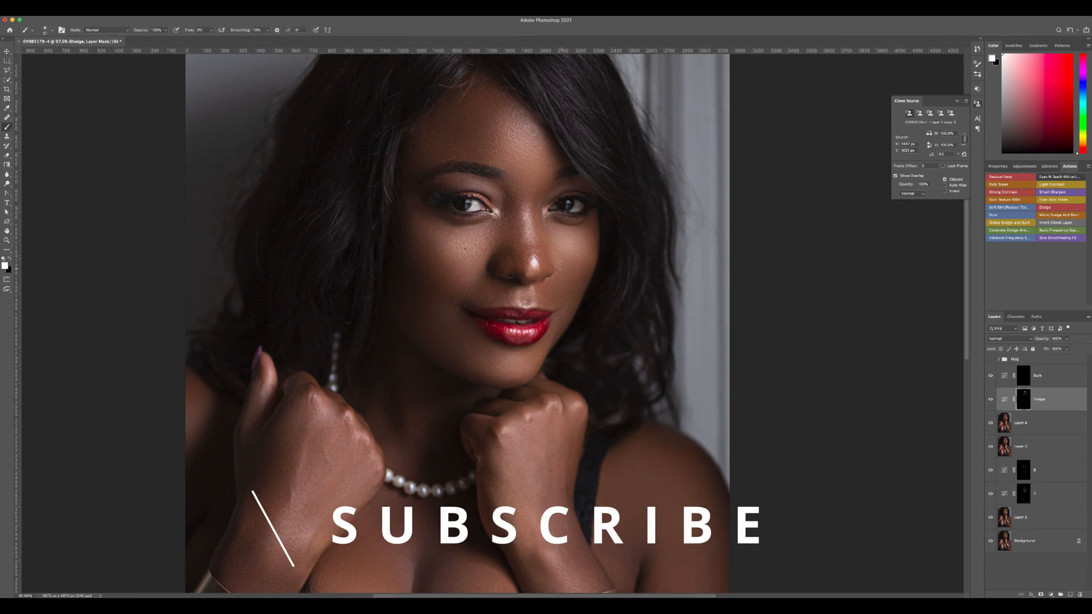
Step: Deepen the shadows along the jaw, cheek and around the eye and nose by brushing on the Burn mask
{"action": "left_click", "coordinate": [1024, 376]}
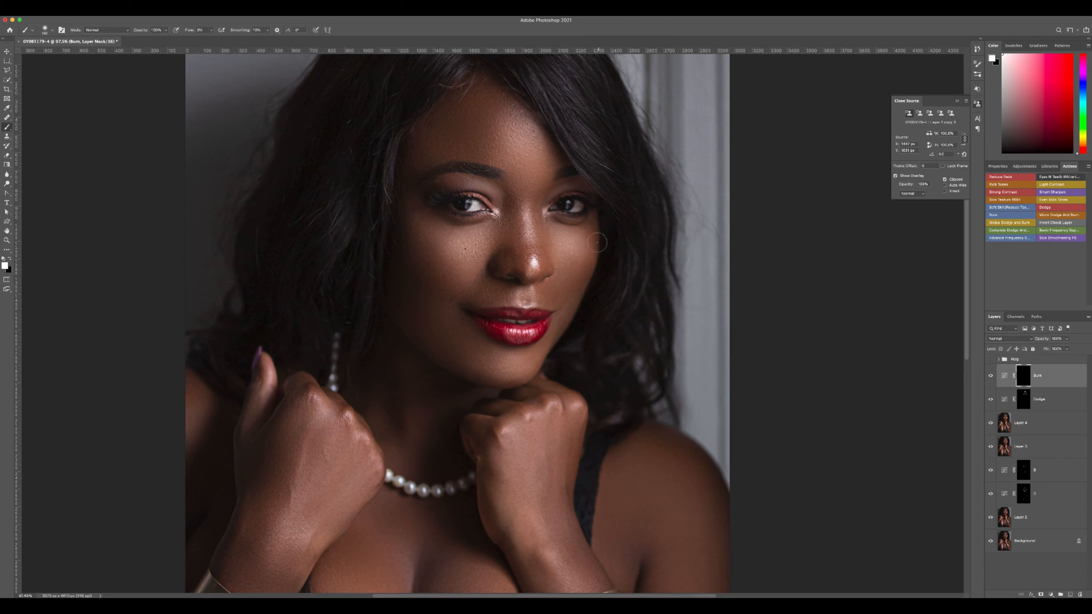
{"action": "mouse_move", "coordinate": [518, 381]}
{"action": "left_mouse_down"}
{"action": "mouse_move", "coordinate": [467, 375]}
{"action": "mouse_move", "coordinate": [471, 356]}
{"action": "left_mouse_up"}
{"action": "left_click_drag", "start_coordinate": [438, 281], "coordinate": [460, 347]}
{"action": "left_click_drag", "start_coordinate": [463, 226], "coordinate": [472, 219]}
{"action": "left_click_drag", "start_coordinate": [558, 276], "coordinate": [547, 276]}
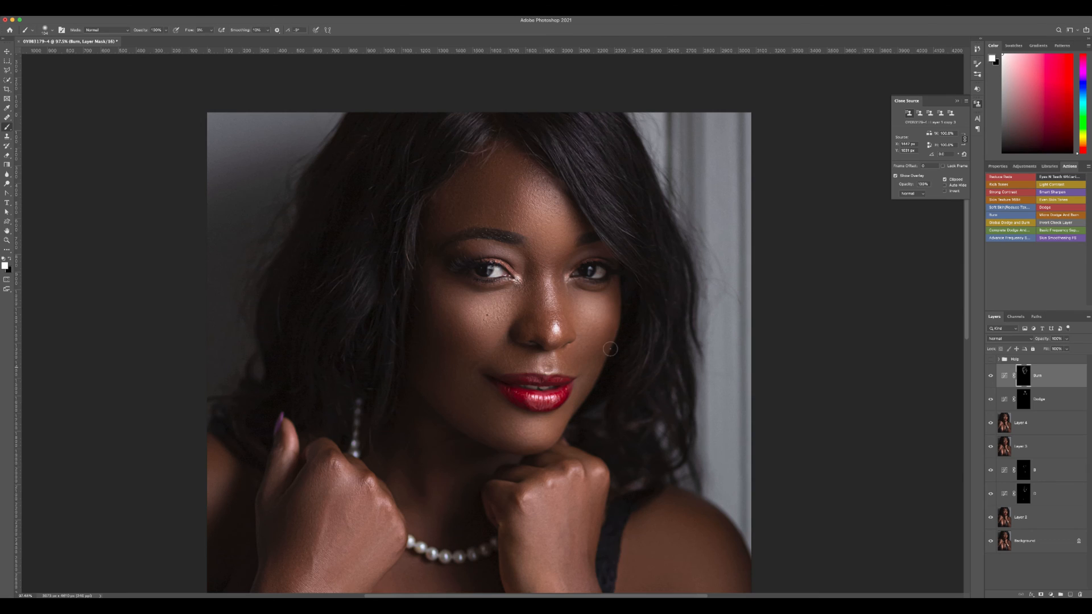
Step: Darken the edges of the hands, forearms and right-side arm by brushing on the Burn mask with an enlarged brush
{"action": "scroll", "coordinate": [524, 429], "scroll_direction": "down", "scroll_amount": 5}
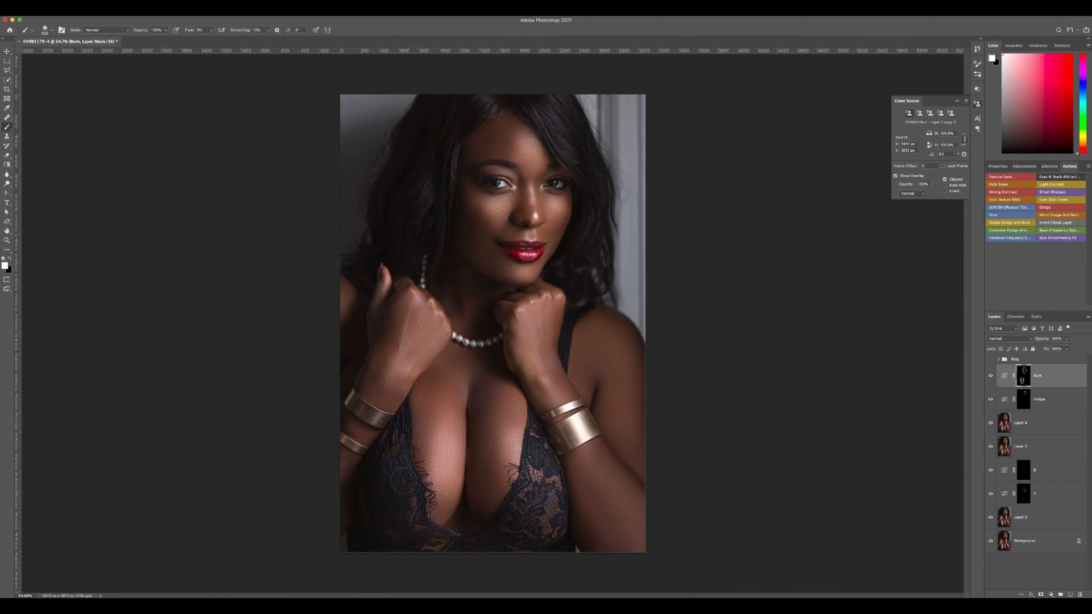
{"action": "left_click_drag", "start_coordinate": [375, 356], "coordinate": [358, 356]}
{"action": "mouse_move", "coordinate": [351, 451]}
{"action": "left_mouse_down"}
{"action": "mouse_move", "coordinate": [348, 477]}
{"action": "mouse_move", "coordinate": [394, 306]}
{"action": "mouse_move", "coordinate": [377, 323]}
{"action": "left_mouse_up"}
{"action": "left_click_drag", "start_coordinate": [528, 375], "coordinate": [523, 369]}
{"action": "key", "text": "bracketright"}
{"action": "key", "text": "bracketright"}
{"action": "key", "text": "bracketright"}
{"action": "key", "text": "bracketright"}
{"action": "left_click_drag", "start_coordinate": [585, 469], "coordinate": [634, 567]}
{"action": "left_click_drag", "start_coordinate": [611, 444], "coordinate": [613, 563]}
Step: Brush highlights onto the chest through the Dodge mask and return to the Burn mask
{"action": "left_click", "coordinate": [1024, 401]}
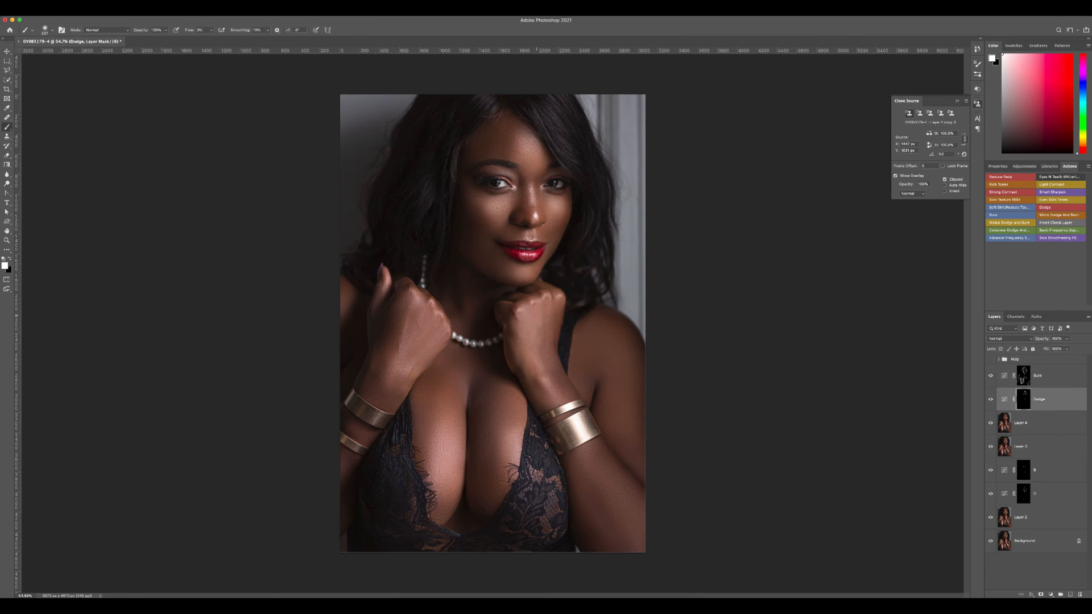
{"action": "mouse_move", "coordinate": [500, 471]}
{"action": "left_mouse_down"}
{"action": "mouse_move", "coordinate": [510, 431]}
{"action": "mouse_move", "coordinate": [502, 457]}
{"action": "left_mouse_up"}
{"action": "left_click", "coordinate": [1024, 376]}
{"action": "scroll", "coordinate": [496, 450], "scroll_direction": "down", "scroll_amount": 2}
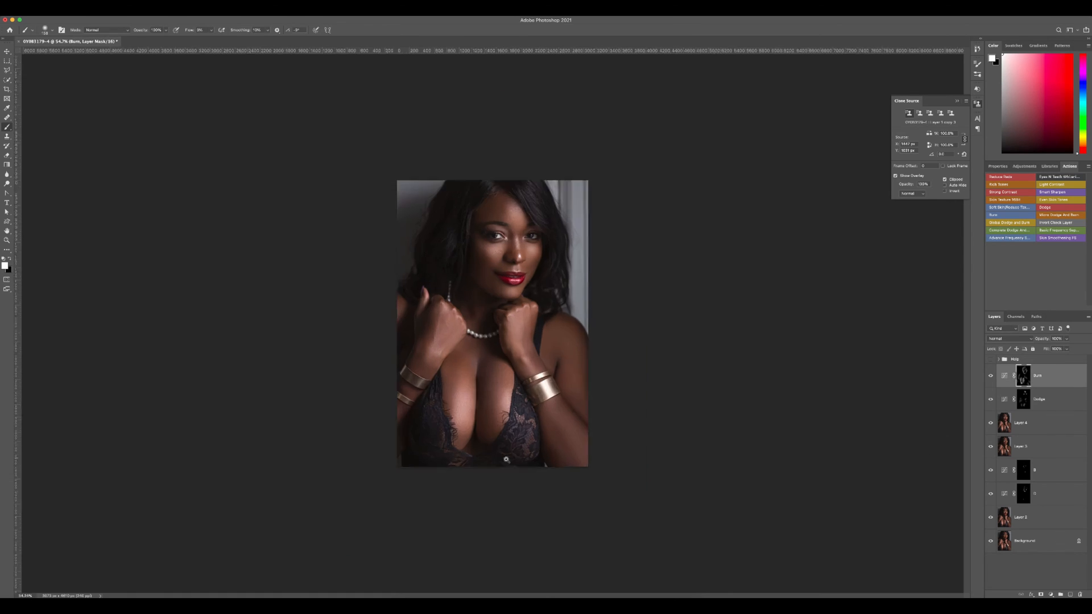
Step: Tone down the Dodge mask with black at reduced brush opacity, and brush white on the Burn mask along the cheek
{"action": "key", "text": "alt+bracketleft"}
{"action": "key", "text": "x"}
{"action": "key", "text": "5"}
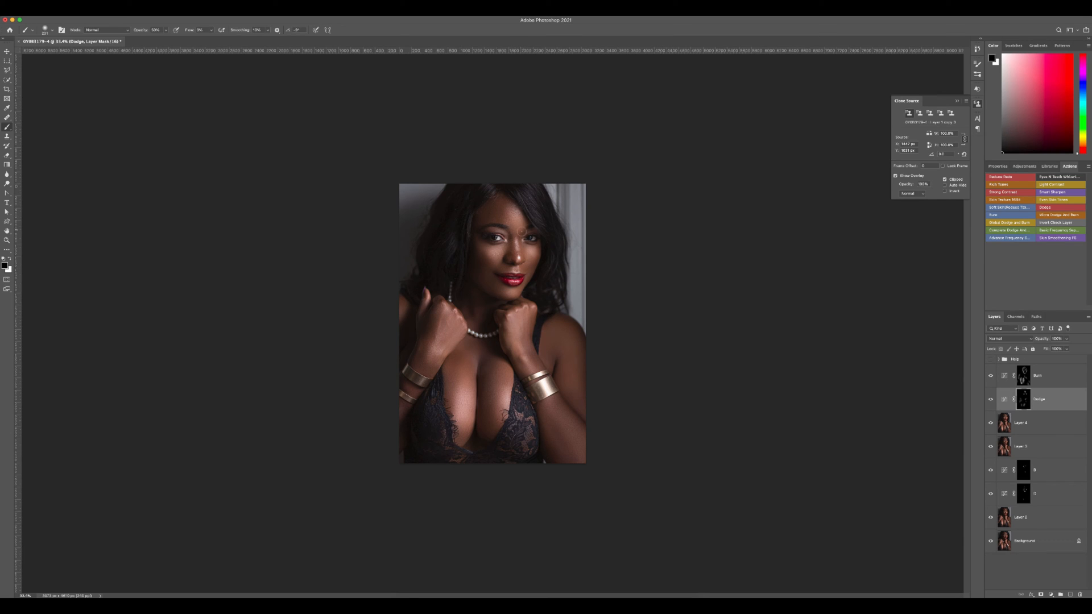
{"action": "key", "text": "alt+bracketright"}
{"action": "key", "text": "x"}
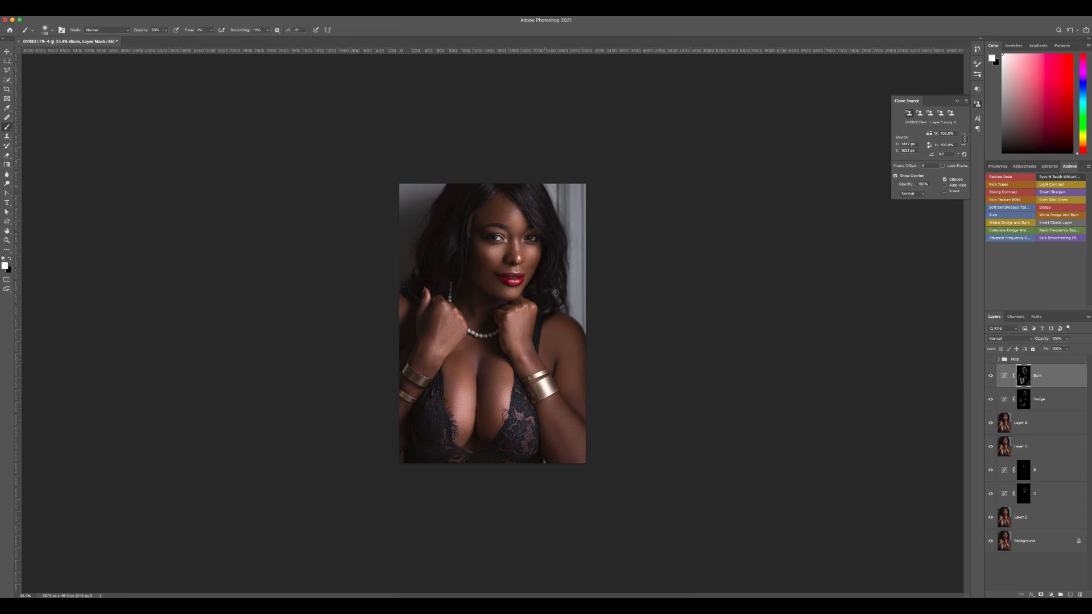
{"action": "left_click_drag", "start_coordinate": [537, 261], "coordinate": [534, 261]}
Step: Reduce the Dodge layer's opacity and set the Burn layer's opacity to 70%
{"action": "left_click", "coordinate": [1028, 398]}
{"action": "key", "text": "v"}
{"action": "key", "text": "7"}
{"action": "left_click", "coordinate": [1041, 380]}
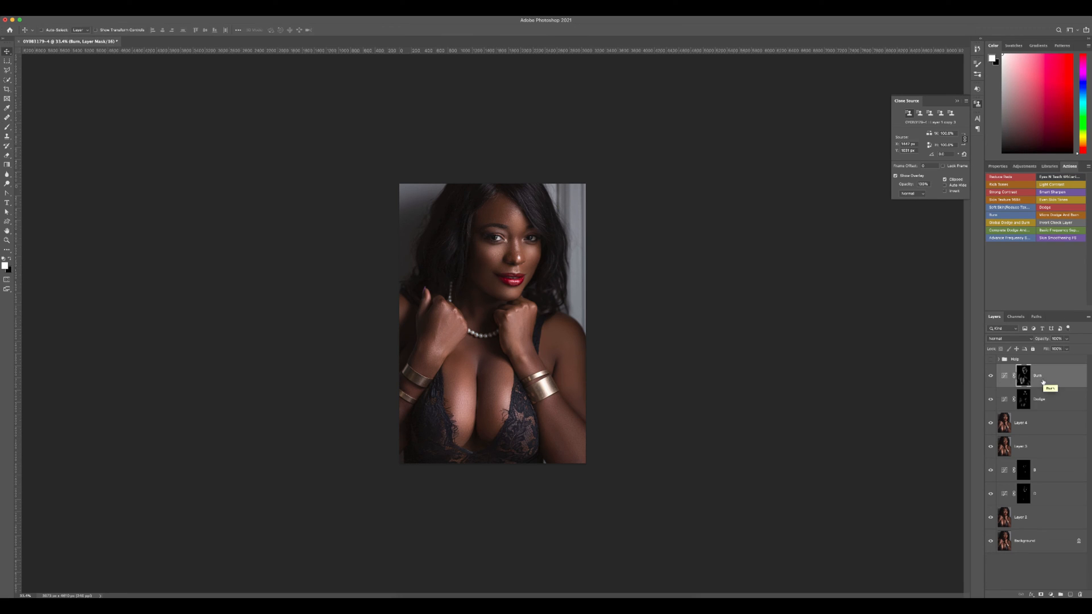
{"action": "key", "text": "7"}
Step: Brighten the eyes and the area beside the nose by brushing white on the Dodge mask
{"action": "scroll", "coordinate": [501, 260], "scroll_direction": "down", "scroll_amount": 2}
{"action": "scroll", "coordinate": [502, 260], "scroll_direction": "up", "scroll_amount": 2}
{"action": "scroll", "coordinate": [637, 396], "scroll_direction": "up", "scroll_amount": 3}
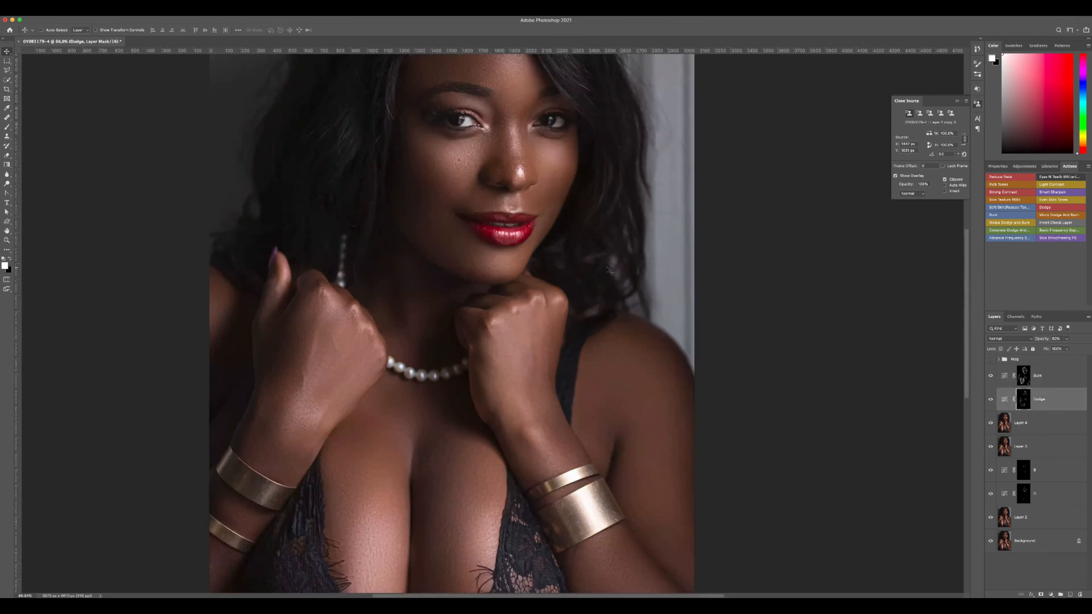
{"action": "key", "text": "b"}
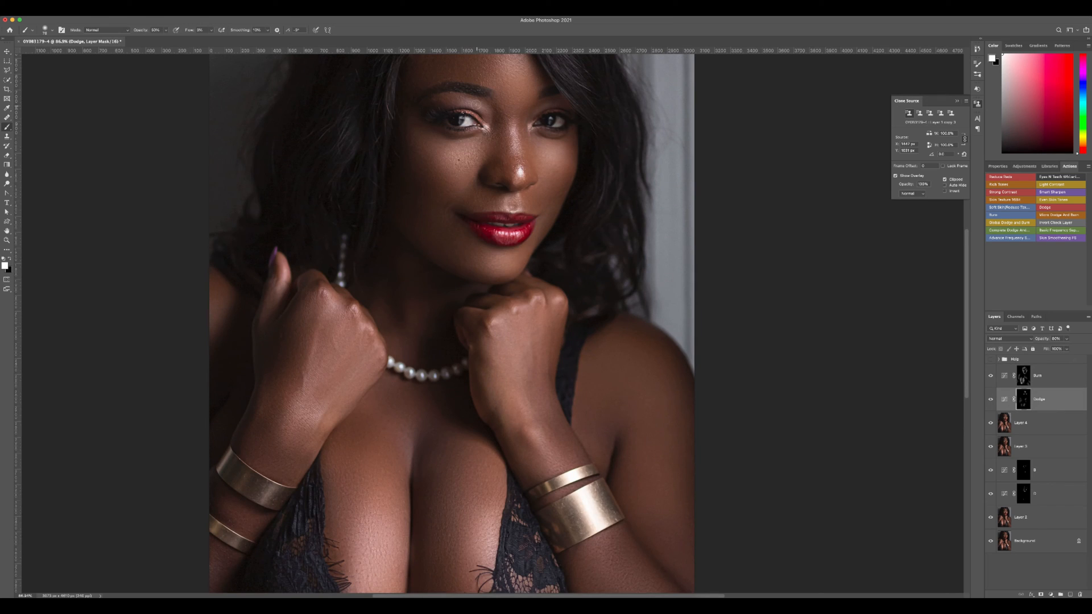
{"action": "left_click_drag", "start_coordinate": [561, 120], "coordinate": [548, 120]}
{"action": "left_click_drag", "start_coordinate": [490, 148], "coordinate": [487, 147]}
{"action": "scroll", "coordinate": [558, 282], "scroll_direction": "down", "scroll_amount": 5}
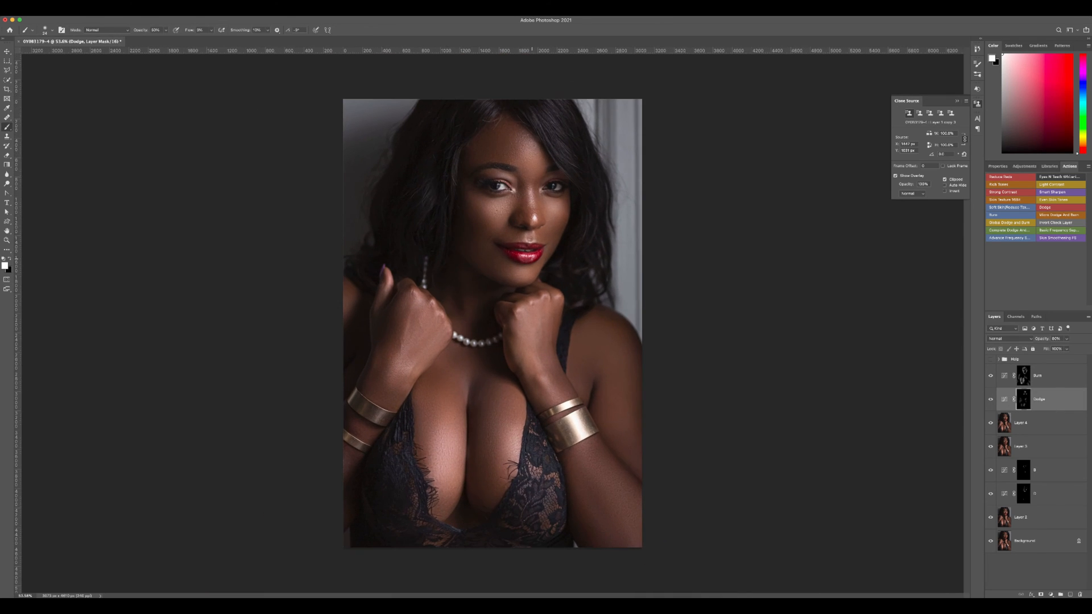
Step: Stamp all visible layers into a new layer above Burn
{"action": "scroll", "coordinate": [526, 311], "scroll_direction": "up", "scroll_amount": 3}
{"action": "left_click", "coordinate": [1062, 378]}
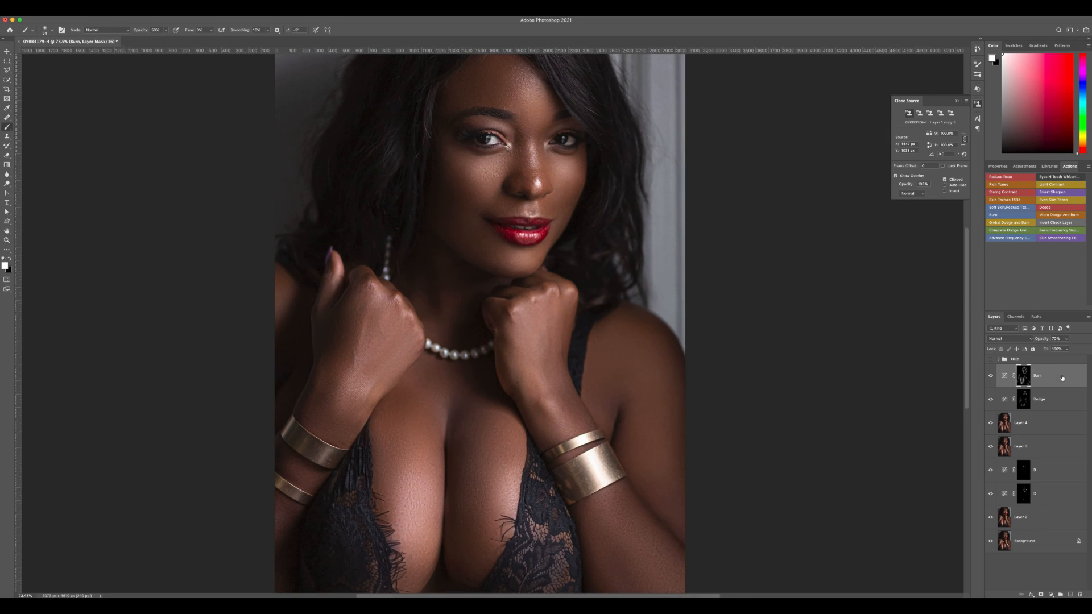
{"action": "key", "text": "super+alt+shift+e"}
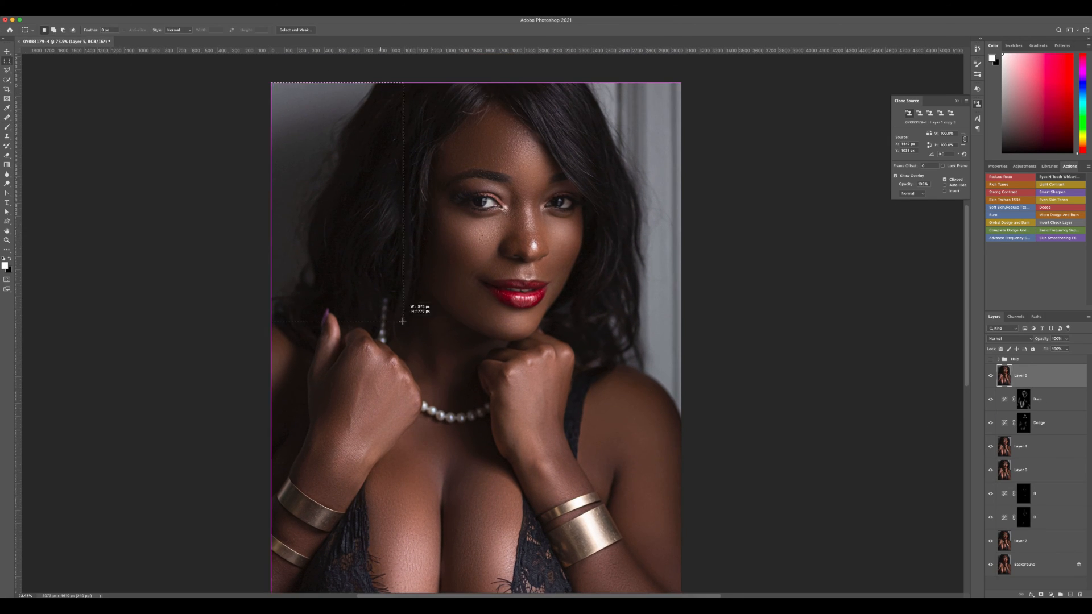
Step: Reshape the hair in the selected upper-left part of the portrait with a smaller Liquify brush and apply it
{"action": "key", "text": "super+shift+x"}
{"action": "left_click_drag", "start_coordinate": [425, 319], "coordinate": [495, 182]}
{"action": "key", "text": "bracketleft"}
{"action": "key", "text": "bracketleft"}
{"action": "key", "text": "bracketleft"}
{"action": "key", "text": "bracketleft"}
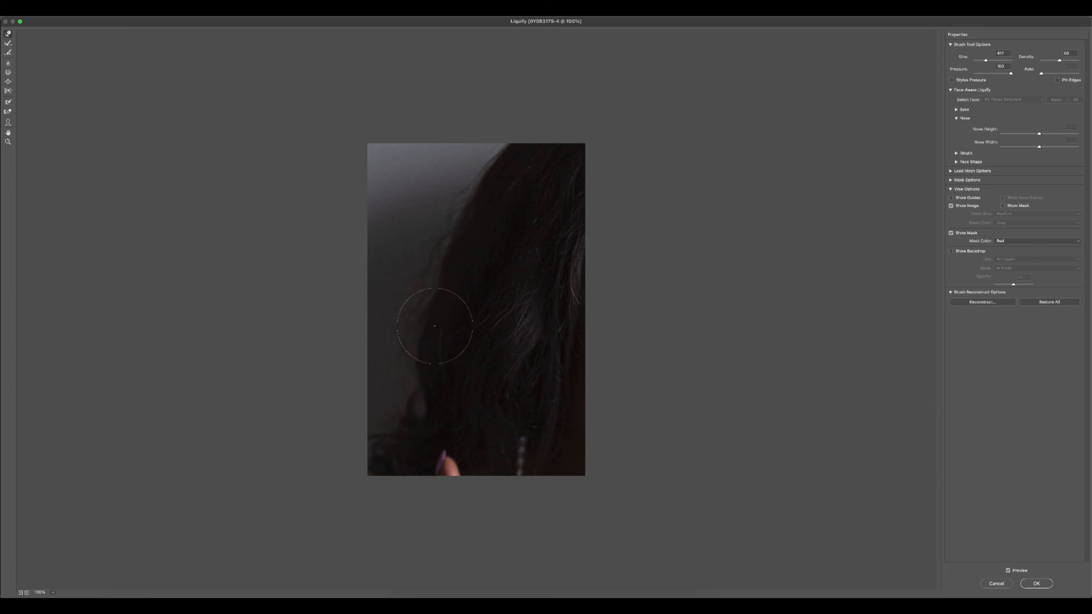
{"action": "key", "text": "Return"}
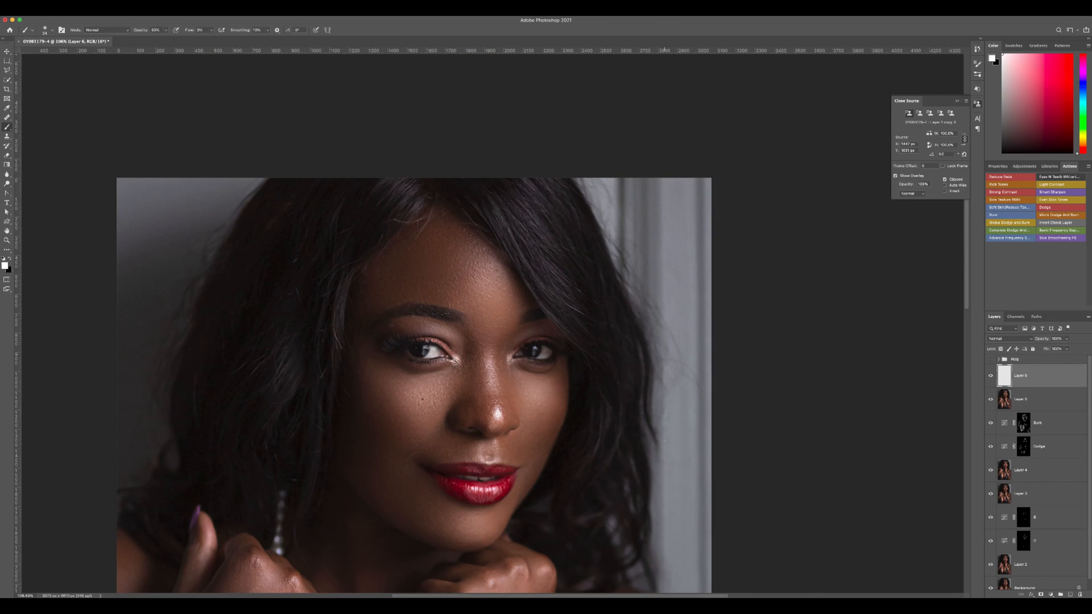
Step: Paint colour sampled from the wall over the marks and stray hairs on the right-hand wall, on the new empty layer
{"action": "left_click", "coordinate": [700, 293], "text": "alt"}
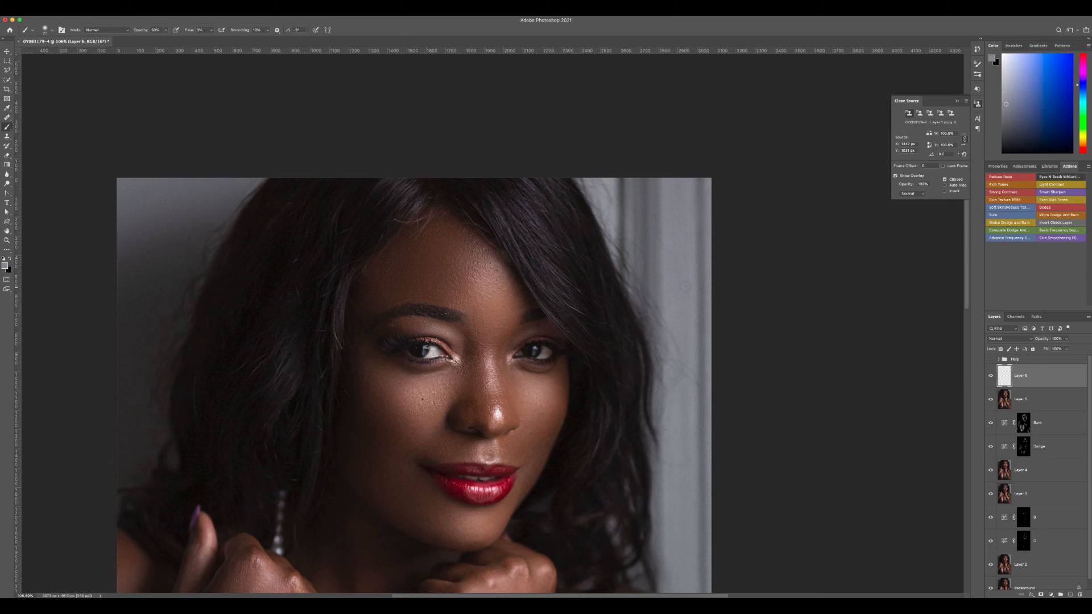
{"action": "scroll", "coordinate": [704, 440], "scroll_direction": "down", "scroll_amount": 5}
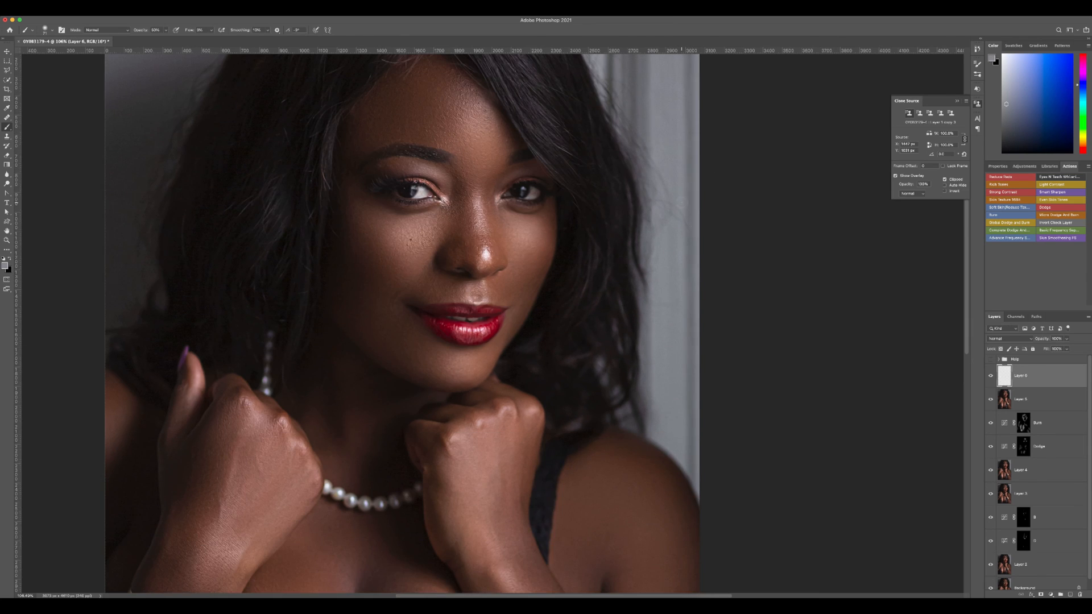
{"action": "scroll", "coordinate": [668, 356], "scroll_direction": "up", "scroll_amount": 5}
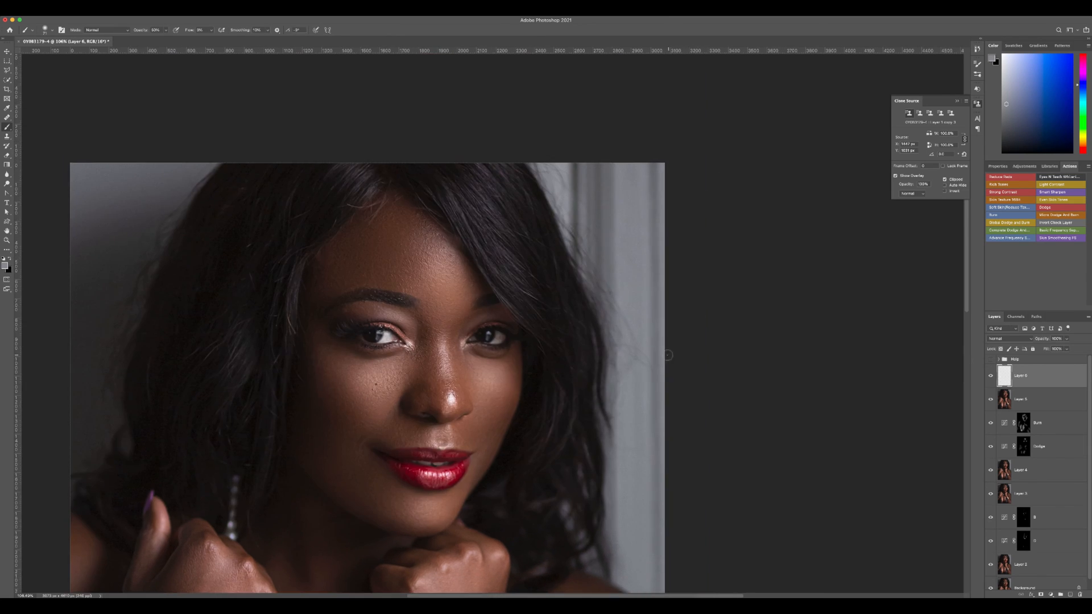
{"action": "left_click_drag", "start_coordinate": [601, 236], "coordinate": [597, 248]}
{"action": "left_click_drag", "start_coordinate": [596, 193], "coordinate": [592, 230]}
{"action": "left_click_drag", "start_coordinate": [575, 162], "coordinate": [574, 238]}
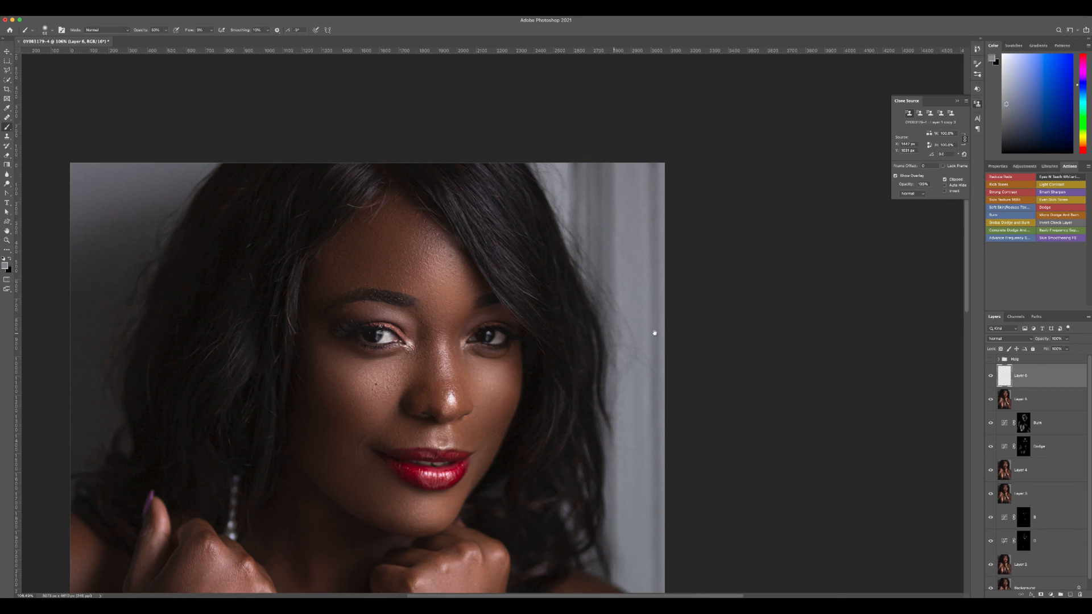
{"action": "scroll", "coordinate": [653, 334], "scroll_direction": "down", "scroll_amount": 3}
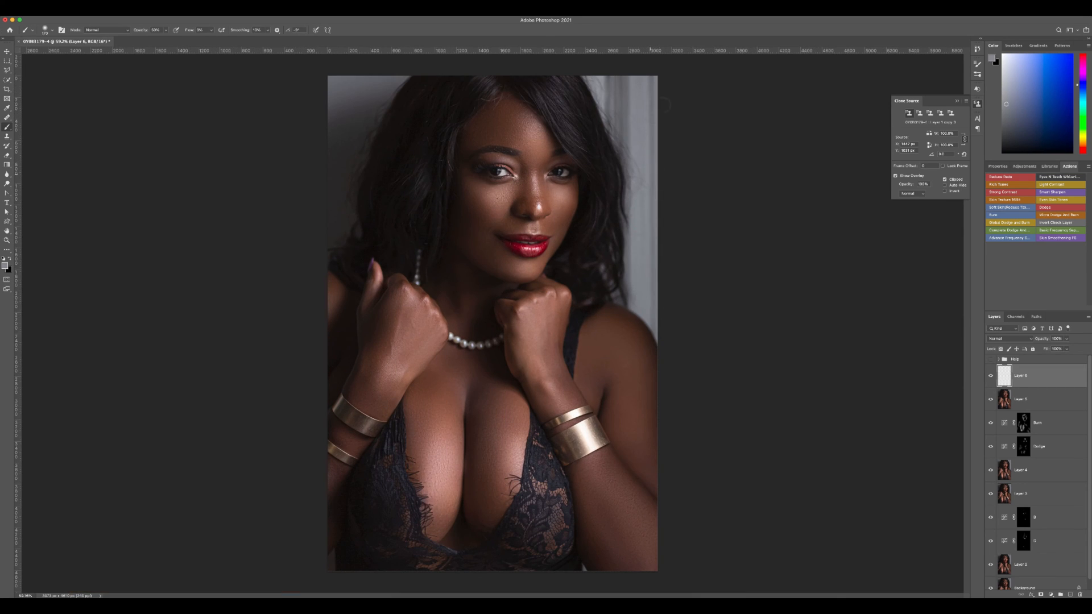
{"action": "scroll", "coordinate": [555, 253], "scroll_direction": "down", "scroll_amount": 1}
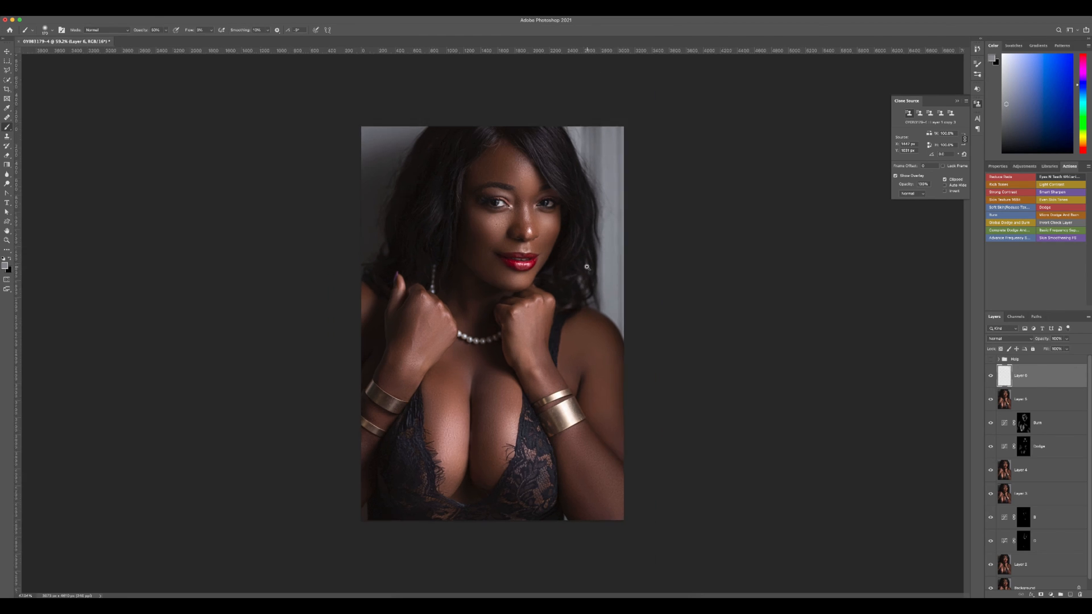
{"action": "scroll", "coordinate": [562, 179], "scroll_direction": "up", "scroll_amount": 3}
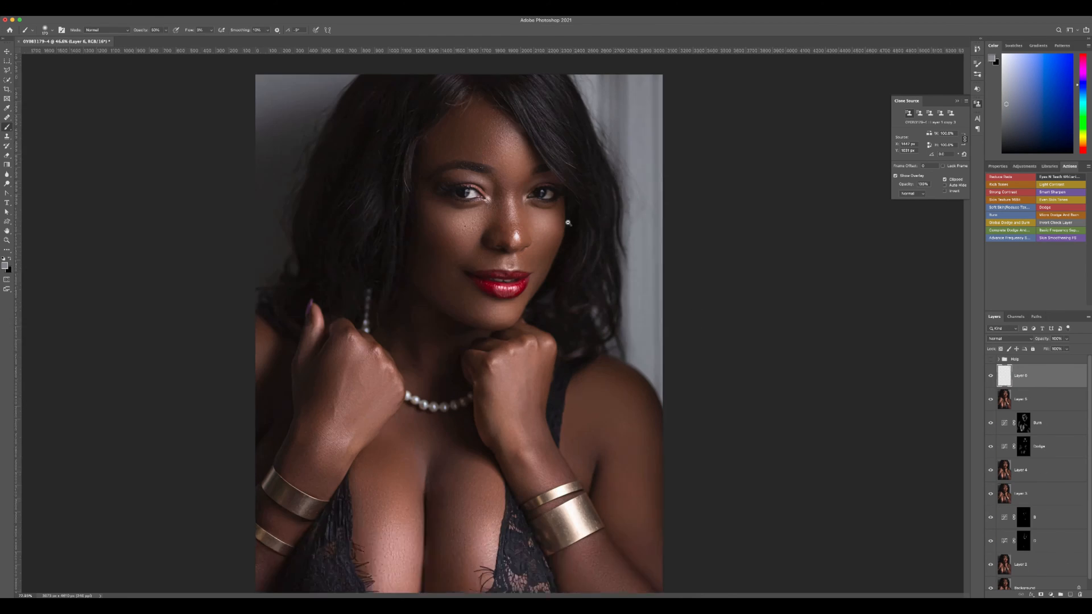
Step: Compare the image with and without the wall-painting layer and rename that layer Wall Clean Up
{"action": "left_click", "coordinate": [991, 376]}
{"action": "left_click", "coordinate": [990, 376]}
{"action": "double_click", "coordinate": [1021, 376]}
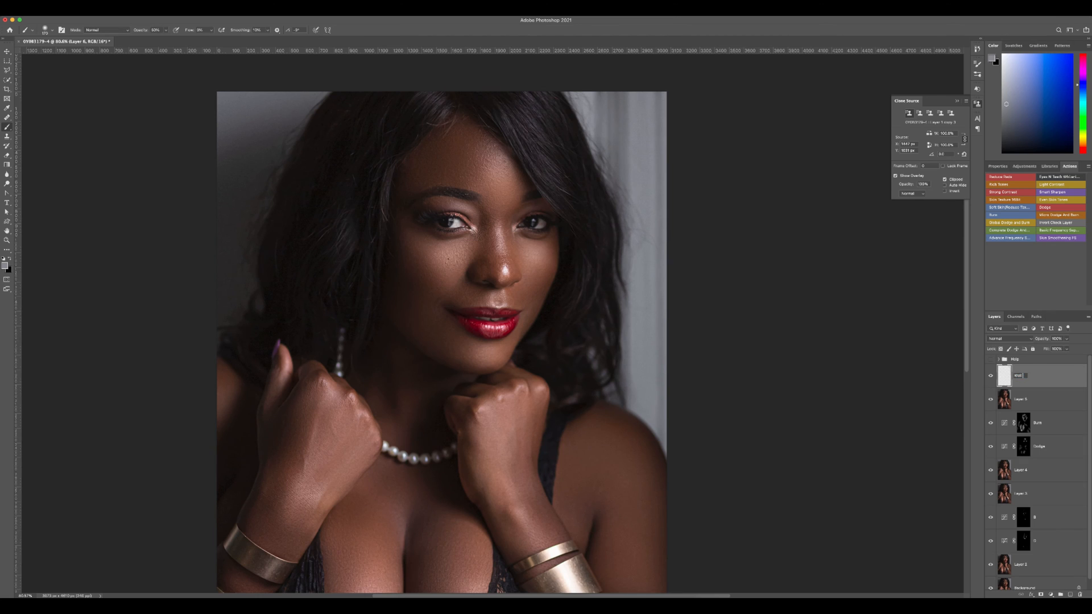
{"action": "type", "text": "Wall Clean Up"}
{"action": "key", "text": "Return"}
Step: Add a new layer above Wall Clean Up and name it Hair Clean up
{"action": "left_click", "coordinate": [1069, 595]}
{"action": "double_click", "coordinate": [1021, 376]}
{"action": "type", "text": "HA"}
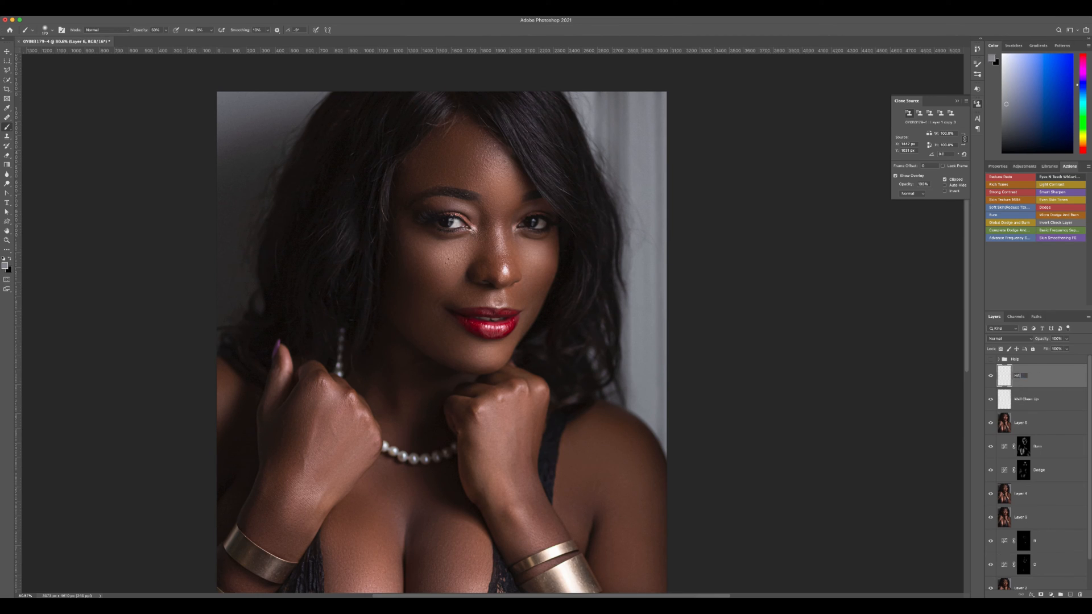
{"action": "type", "text": "ir Clean up"}
{"action": "key", "text": "Return"}
Step: Set the Healing Brush to sample All Layers and clean stray hairs off the dark wall, using brush colour sampled there
{"action": "key", "text": "s"}
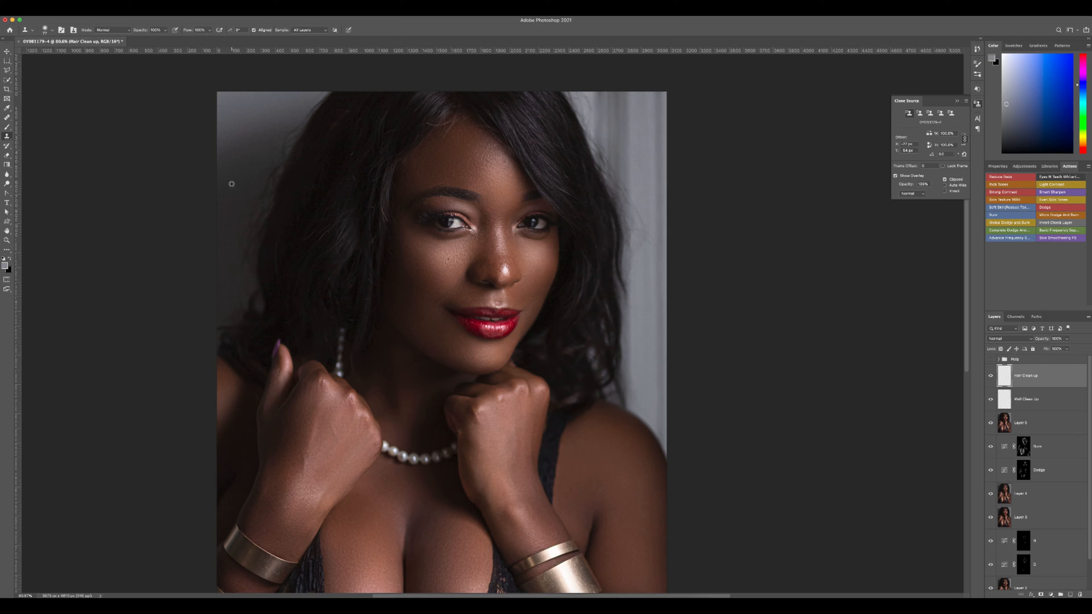
{"action": "left_click", "coordinate": [229, 184], "text": "alt"}
{"action": "key", "text": "j"}
{"action": "left_click", "coordinate": [284, 30]}
{"action": "left_click", "coordinate": [287, 46]}
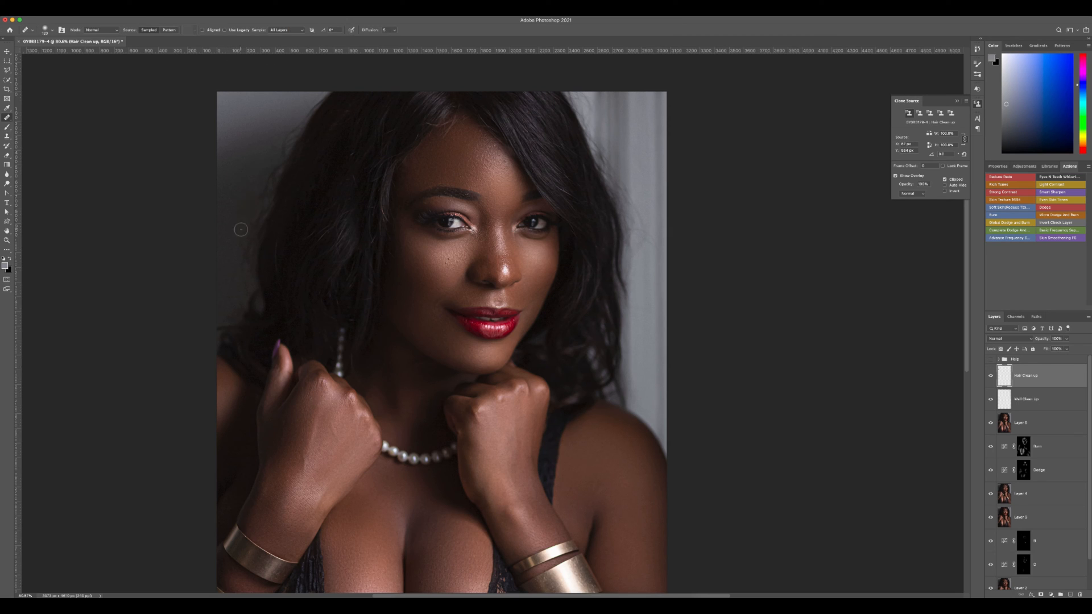
{"action": "key", "text": "b"}
{"action": "left_click", "coordinate": [242, 153], "text": "alt"}
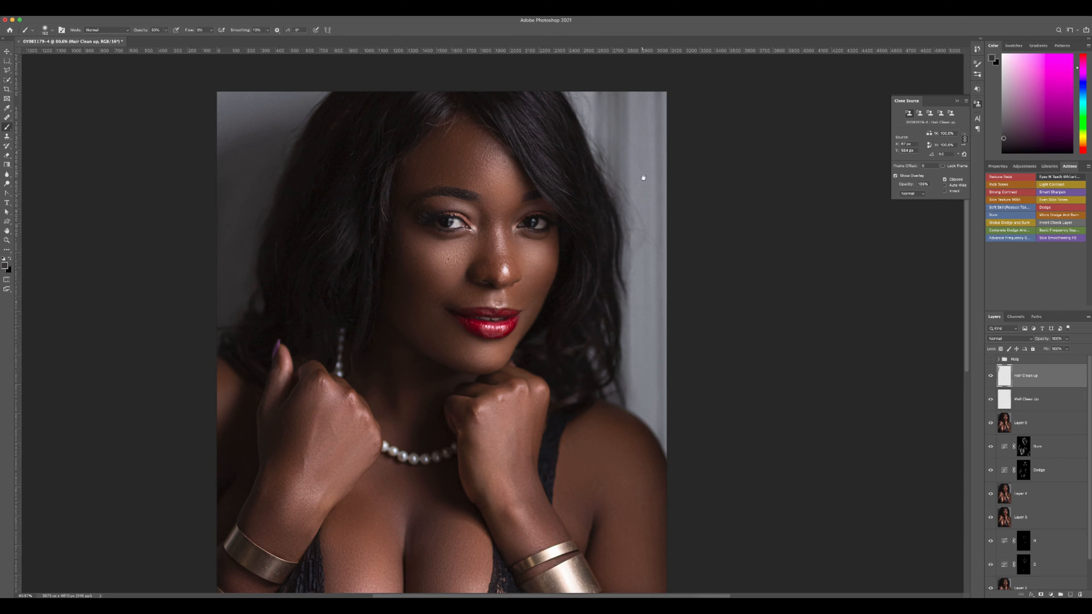
Step: Cover the flyaway hairs along the hair's right edge with sampled wall grey, using a smaller brush
{"action": "scroll", "coordinate": [628, 210], "scroll_direction": "up", "scroll_amount": 2}
{"action": "left_click", "coordinate": [629, 210], "text": "alt"}
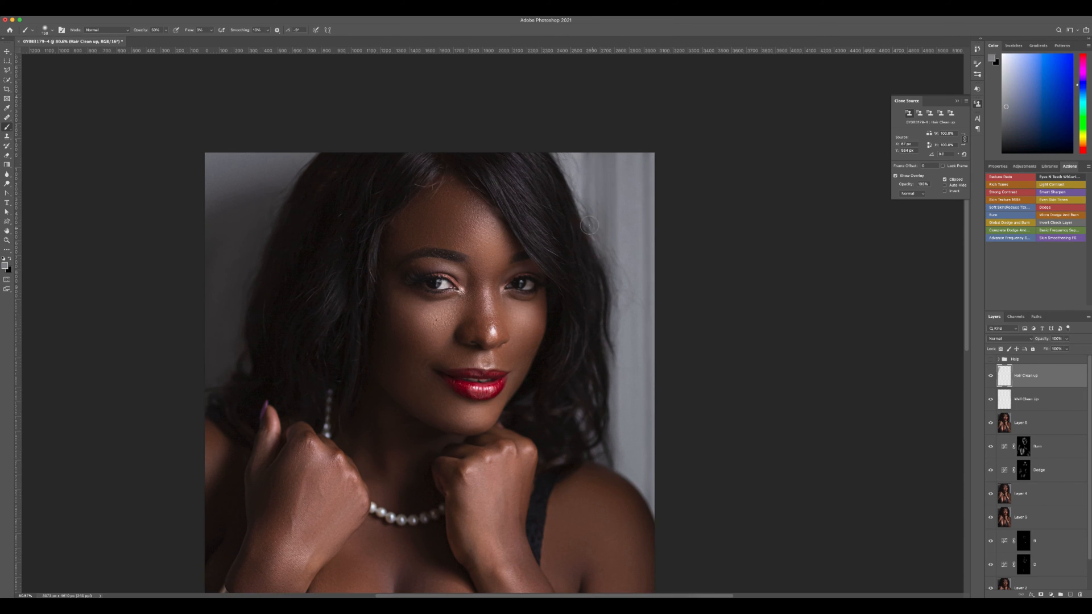
{"action": "key", "text": "bracketleft"}
{"action": "key", "text": "bracketleft"}
{"action": "key", "text": "bracketleft"}
{"action": "scroll", "coordinate": [610, 285], "scroll_direction": "down", "scroll_amount": 3}
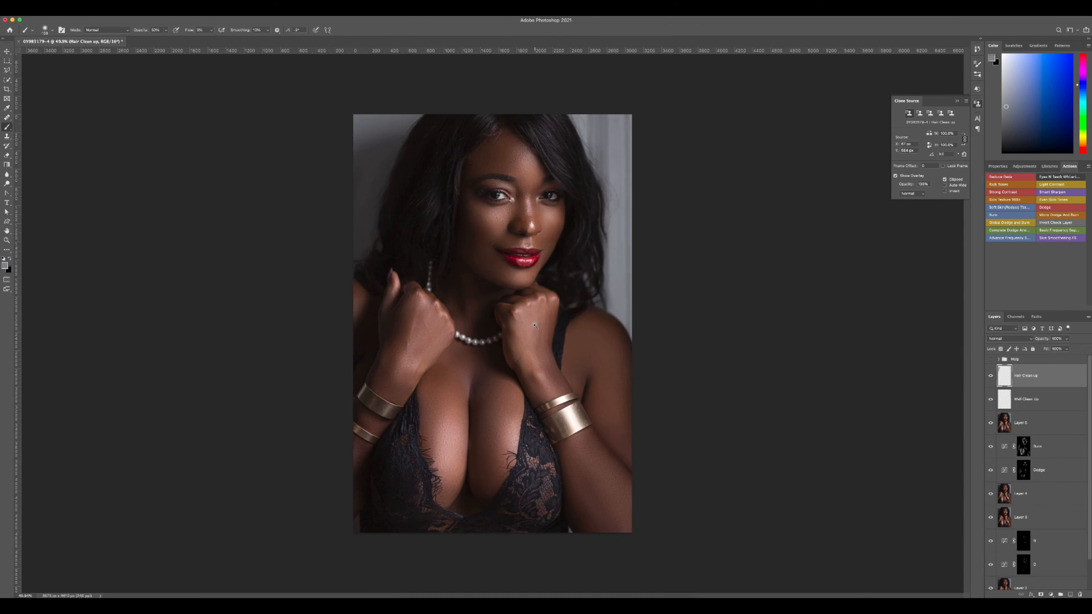
{"action": "scroll", "coordinate": [610, 156], "scroll_direction": "up", "scroll_amount": 3}
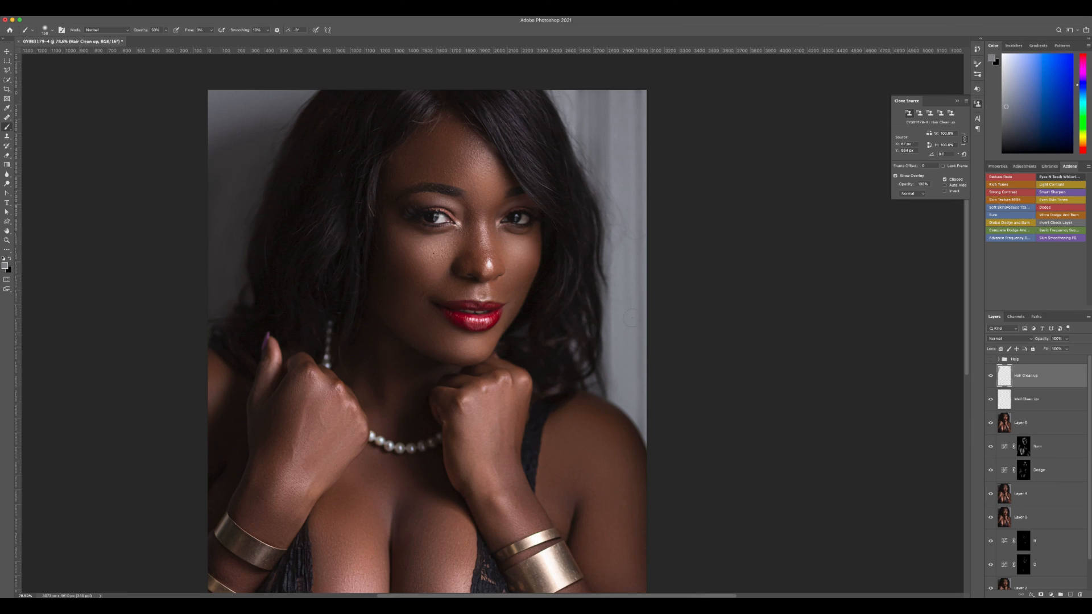
{"action": "mouse_move", "coordinate": [637, 340]}
{"action": "left_mouse_down"}
{"action": "mouse_move", "coordinate": [598, 273]}
{"action": "mouse_move", "coordinate": [597, 188]}
{"action": "mouse_move", "coordinate": [575, 108]}
{"action": "left_mouse_up"}
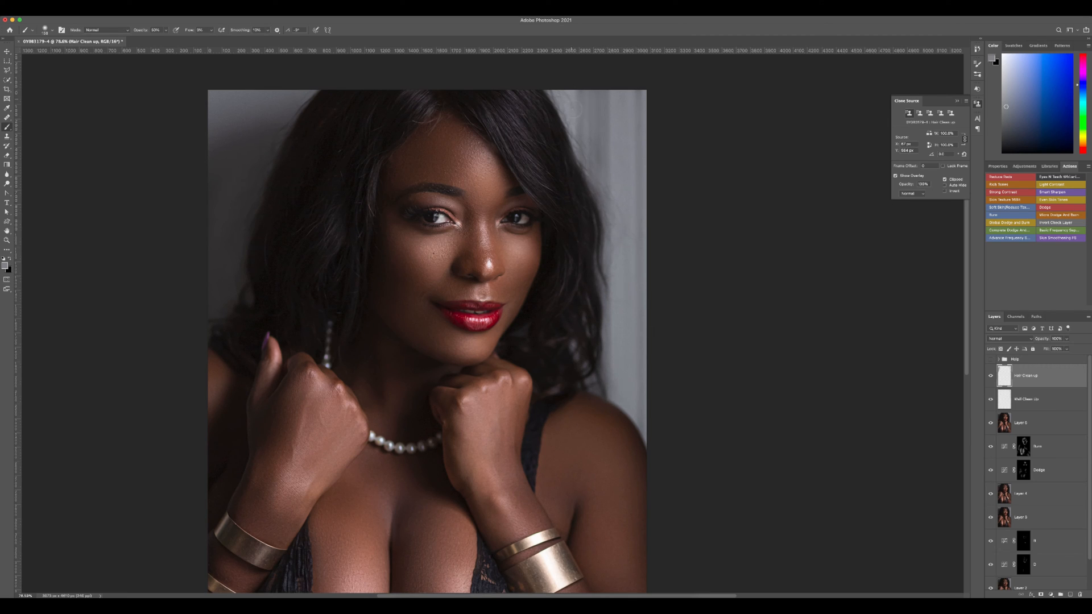
Step: Retouch the remaining stray hairs on the wall beside the top of the hair with the Healing Brush and Clone Stamp
{"action": "key", "text": "j"}
{"action": "left_click", "coordinate": [586, 111], "text": "alt"}
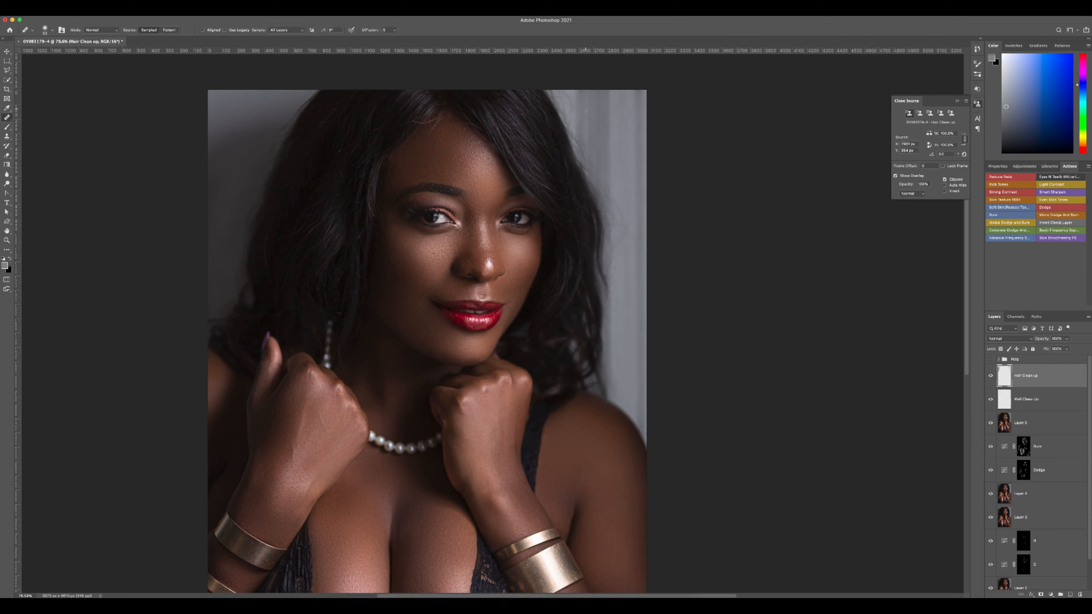
{"action": "key", "text": "s"}
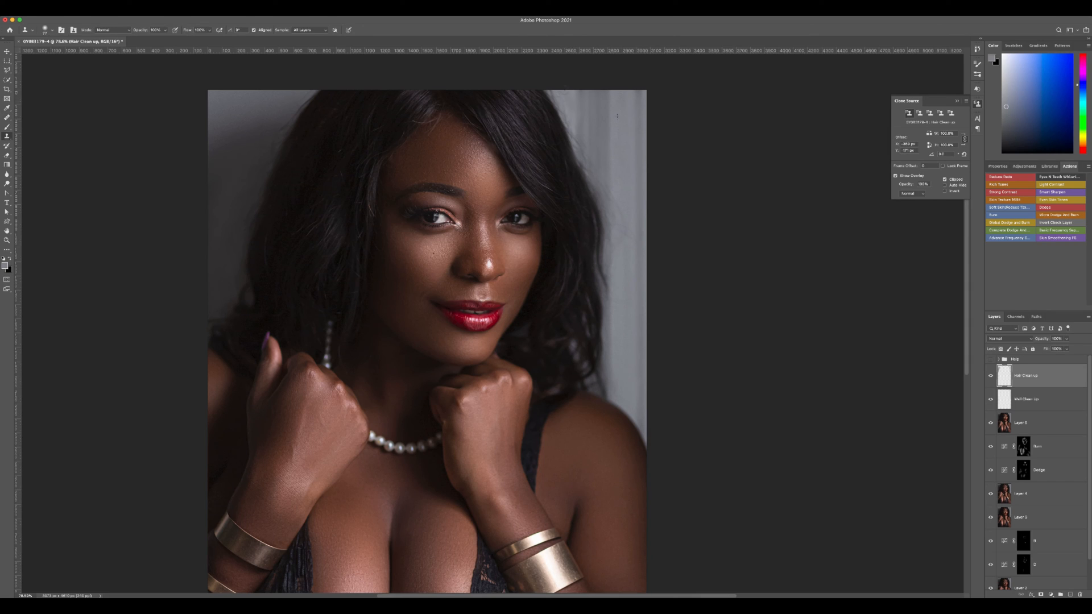
{"action": "key", "text": "b"}
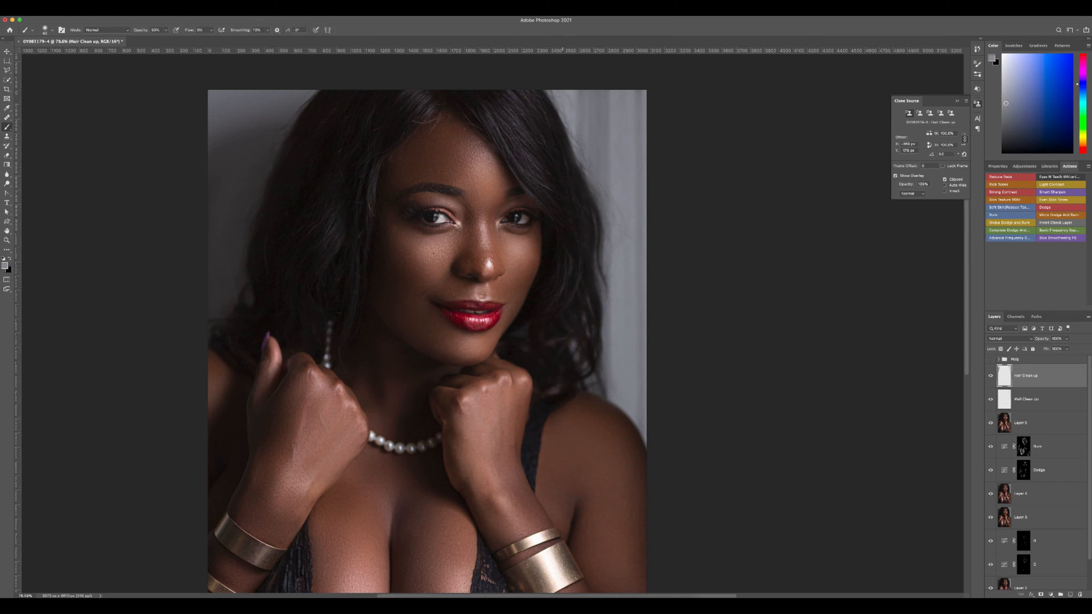
Step: Smooth the wall on both sides of the hair with a larger brush and colours sampled from the backdrop
{"action": "scroll", "coordinate": [578, 117], "scroll_direction": "down", "scroll_amount": 3}
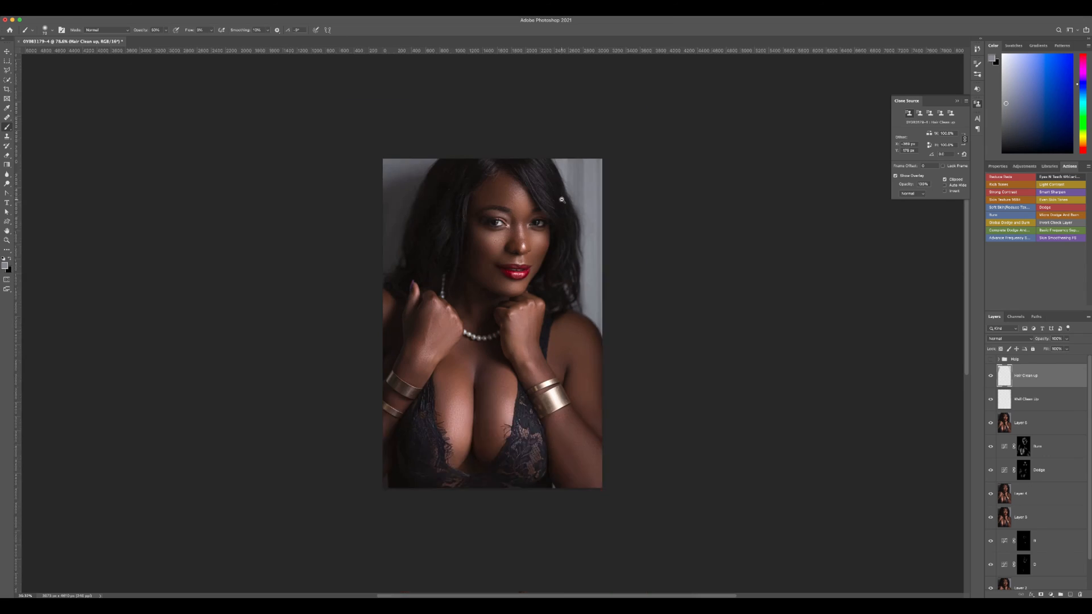
{"action": "key", "text": "bracketright"}
{"action": "key", "text": "bracketright"}
{"action": "key", "text": "bracketright"}
{"action": "key", "text": "bracketright"}
{"action": "key", "text": "bracketright"}
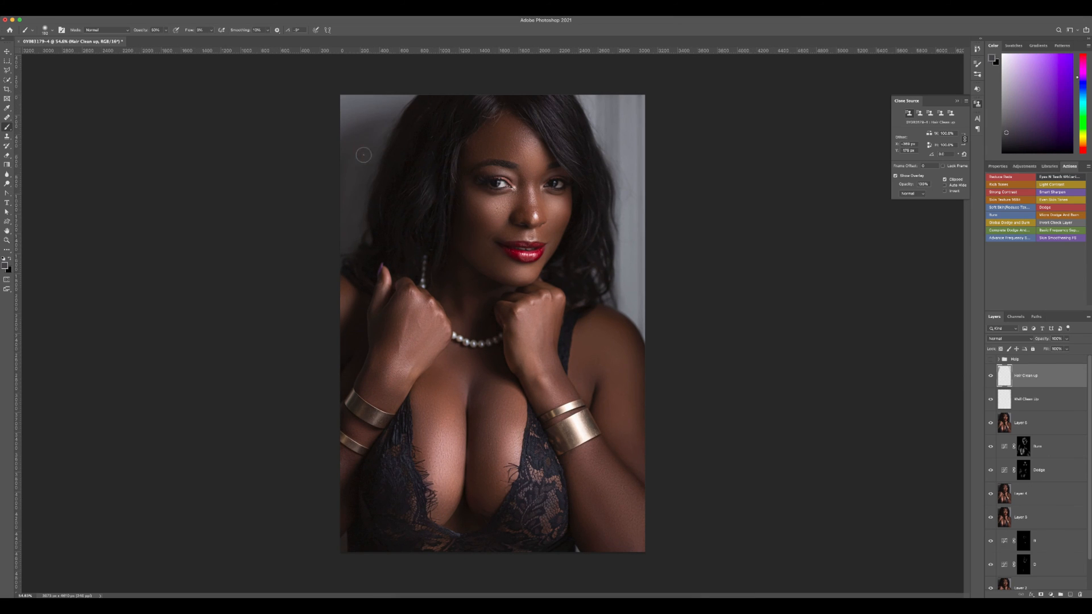
{"action": "key", "text": "bracketright"}
{"action": "key", "text": "bracketright"}
{"action": "key", "text": "bracketright"}
{"action": "key", "text": "bracketright"}
{"action": "key", "text": "bracketright"}
{"action": "scroll", "coordinate": [355, 124], "scroll_direction": "up", "scroll_amount": 1}
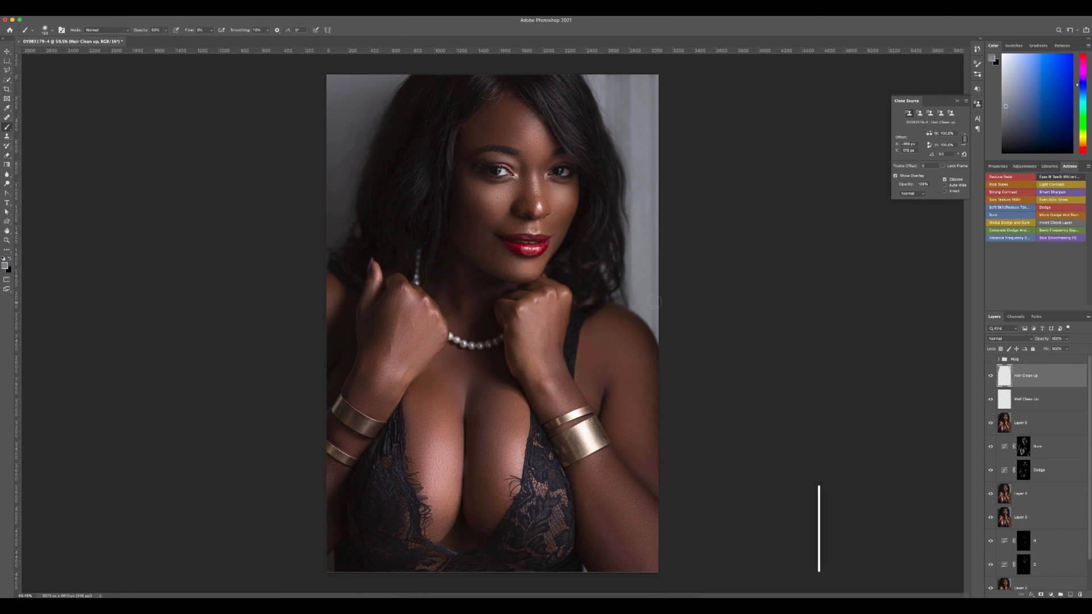
Step: Group the Hair Clean up and Wall Clean up layers and name the group "Background clean up"
{"action": "scroll", "coordinate": [600, 272], "scroll_direction": "down", "scroll_amount": 1}
{"action": "left_click", "coordinate": [1024, 398], "text": "shift"}
{"action": "key", "text": "ctrl+g"}
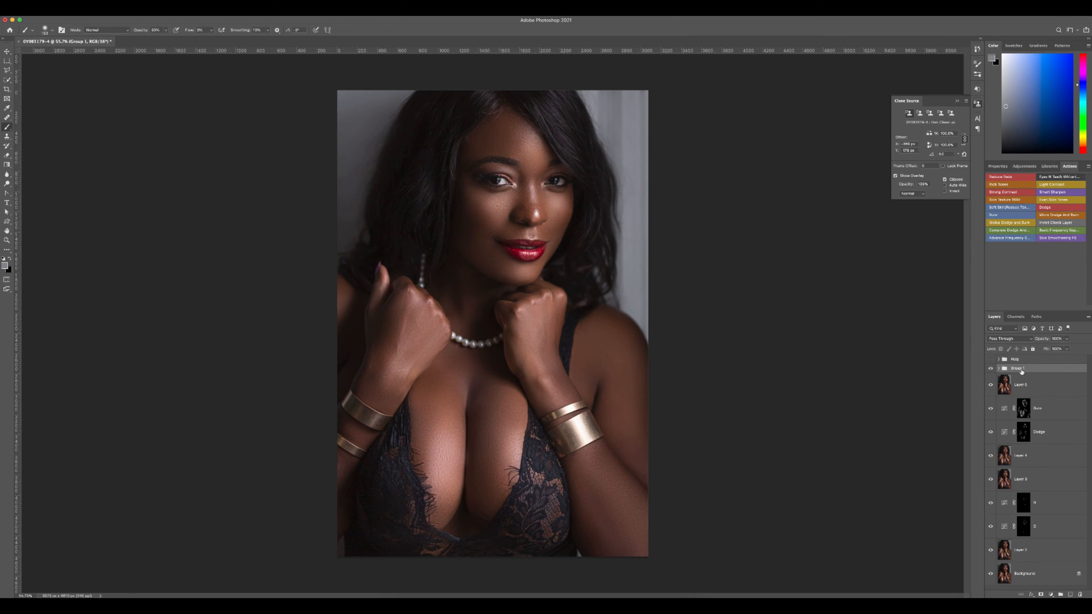
{"action": "type", "text": "Background clean up"}
{"action": "key", "text": "Return"}
{"action": "scroll", "coordinate": [493, 323], "scroll_direction": "up", "scroll_amount": 1}
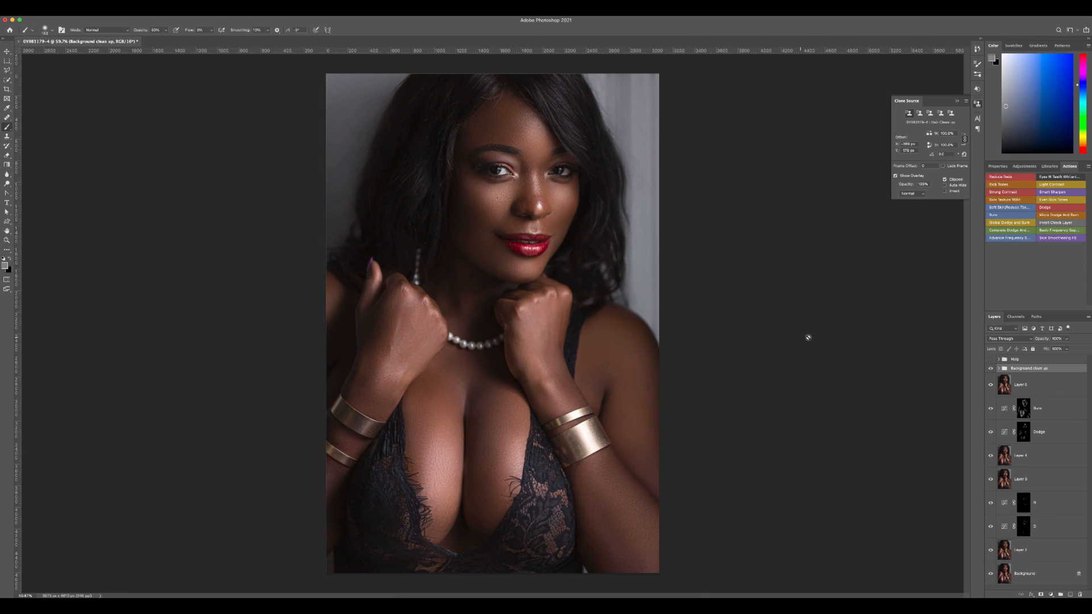
Step: Add a Curves adjustment layer directly beneath the Background clean up group and fine-tune its RGB curve with two points
{"action": "scroll", "coordinate": [492, 323], "scroll_direction": "up", "scroll_amount": 1}
{"action": "left_click", "coordinate": [1048, 386]}
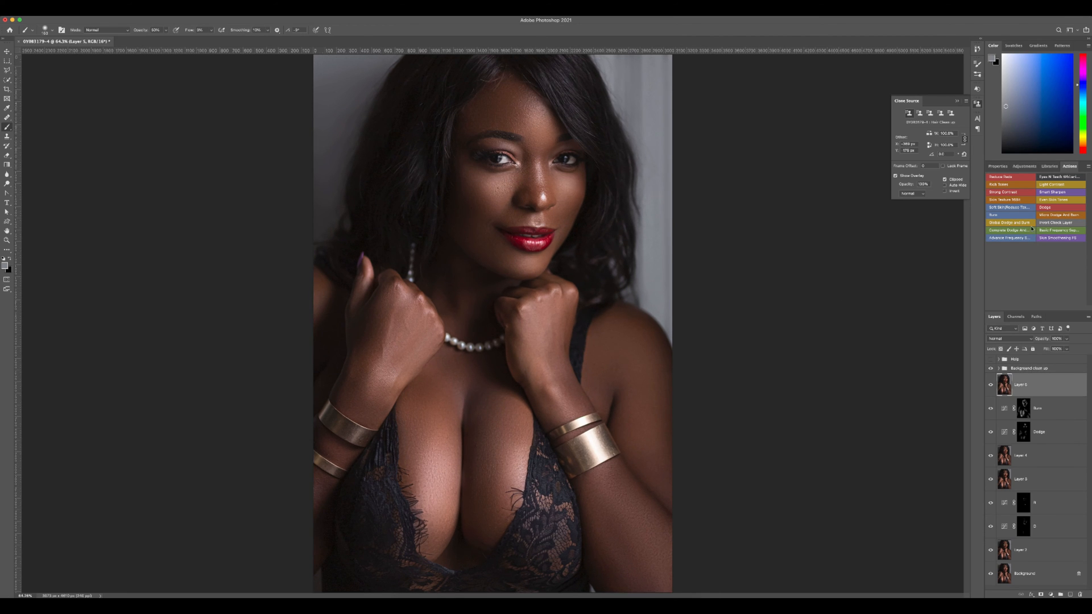
{"action": "left_click", "coordinate": [1031, 229]}
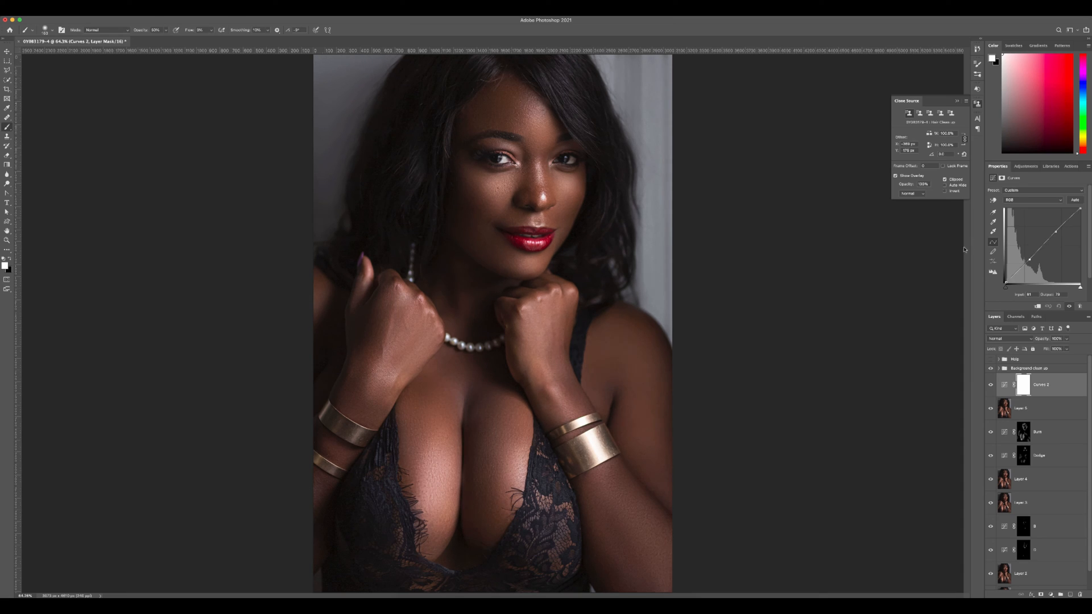
{"action": "scroll", "coordinate": [763, 245], "scroll_direction": "down", "scroll_amount": 2}
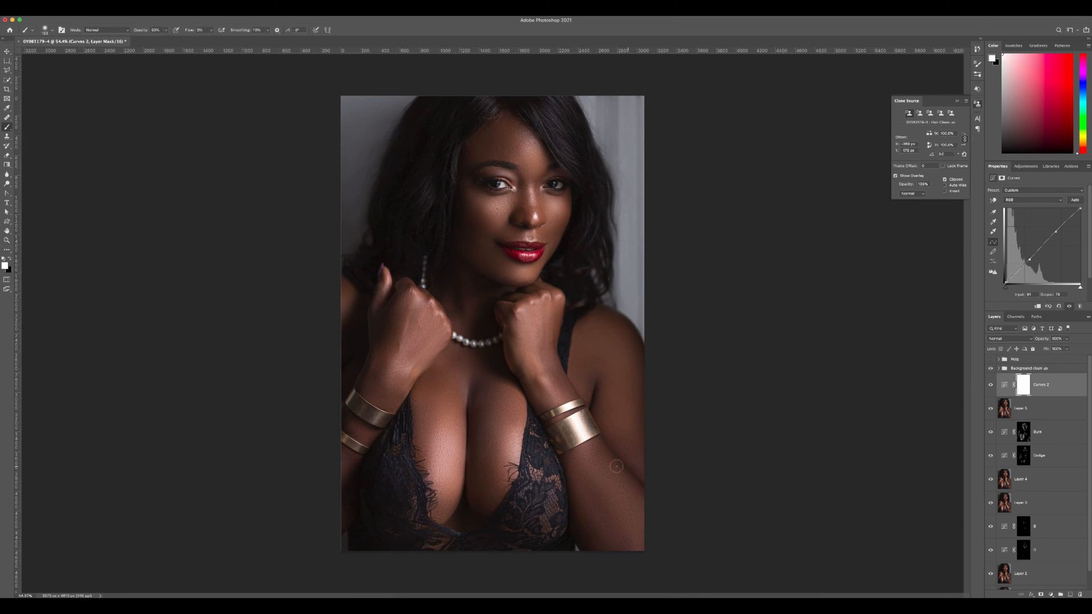
Step: Stamp all visible layers into a new layer and add a Gradient Map above it in Soft Light mode
{"action": "key", "text": "super+alt+shift+e"}
{"action": "left_click", "coordinate": [1051, 594]}
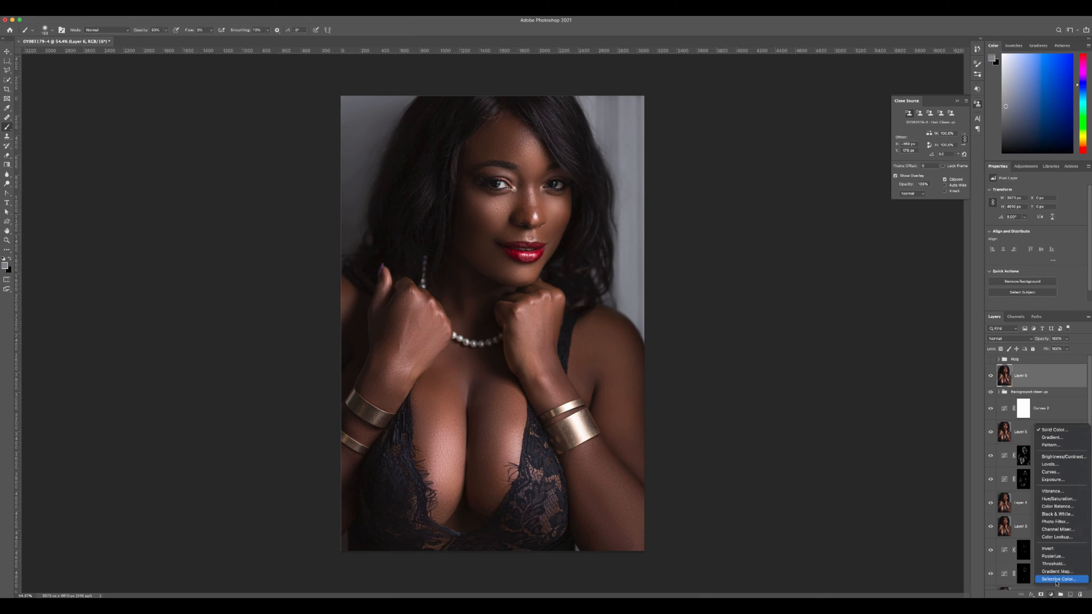
{"action": "left_click", "coordinate": [1057, 571]}
{"action": "key", "text": "alt+shift+f"}
{"action": "left_click", "coordinate": [1034, 192]}
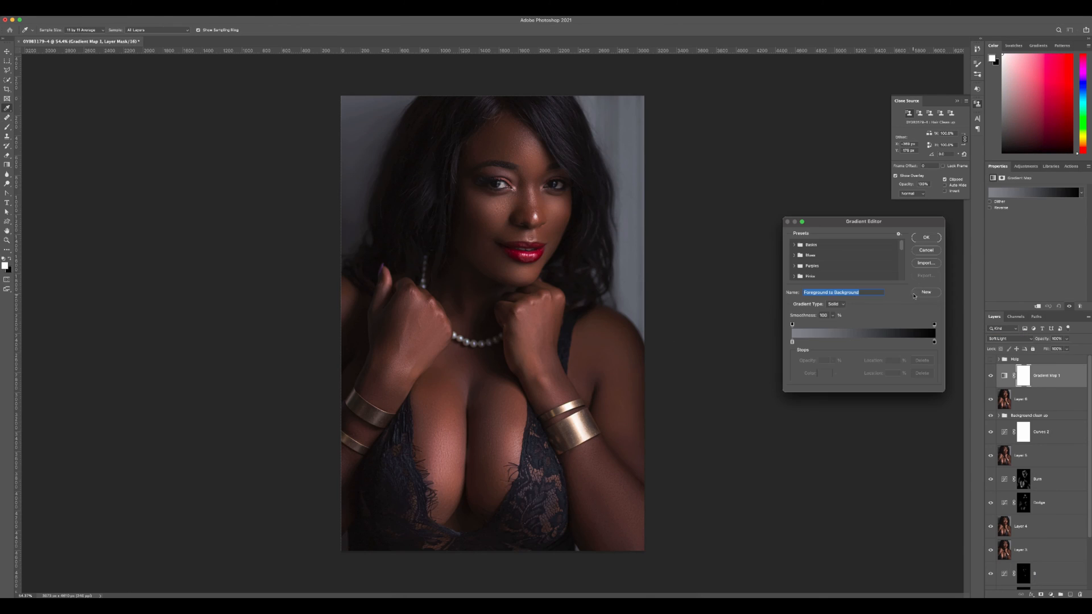
Step: Change the Gradient Map to a Noise gradient and randomize its colours several times
{"action": "left_click", "coordinate": [835, 304]}
{"action": "left_click", "coordinate": [835, 315]}
{"action": "left_click", "coordinate": [900, 372]}
{"action": "left_click", "coordinate": [901, 372]}
{"action": "left_click", "coordinate": [901, 371]}
{"action": "left_click", "coordinate": [902, 372]}
{"action": "left_click", "coordinate": [902, 372]}
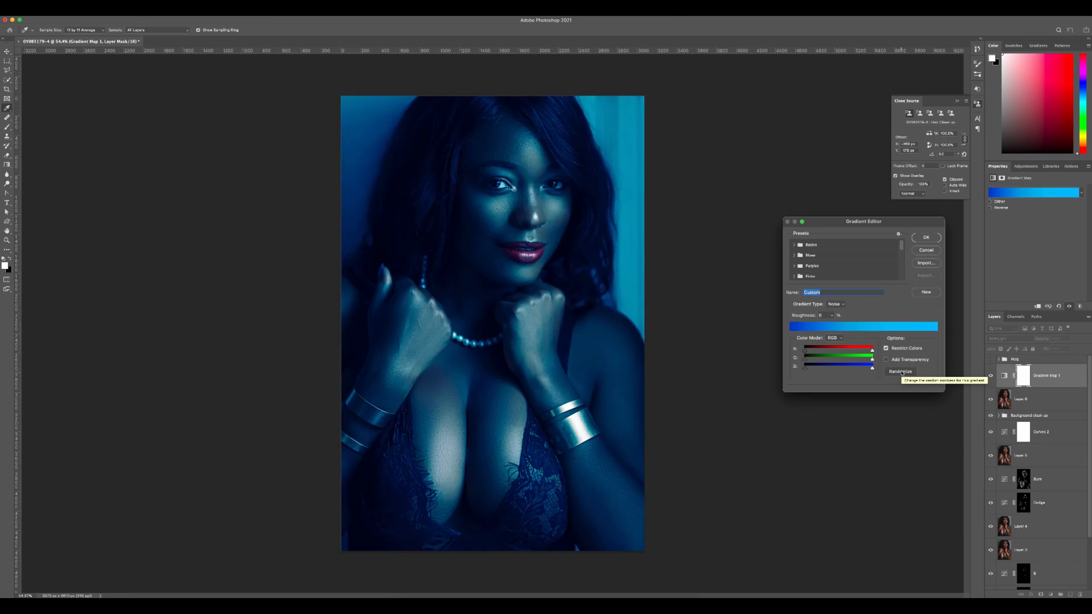
{"action": "left_click", "coordinate": [901, 372]}
{"action": "left_click", "coordinate": [901, 372]}
{"action": "key", "text": "Return"}
Step: Set the Gradient Map layer's opacity to 25% and limit its mask to the subject's skin
{"action": "key", "text": "v"}
{"action": "key", "text": "2"}
{"action": "key", "text": "5"}
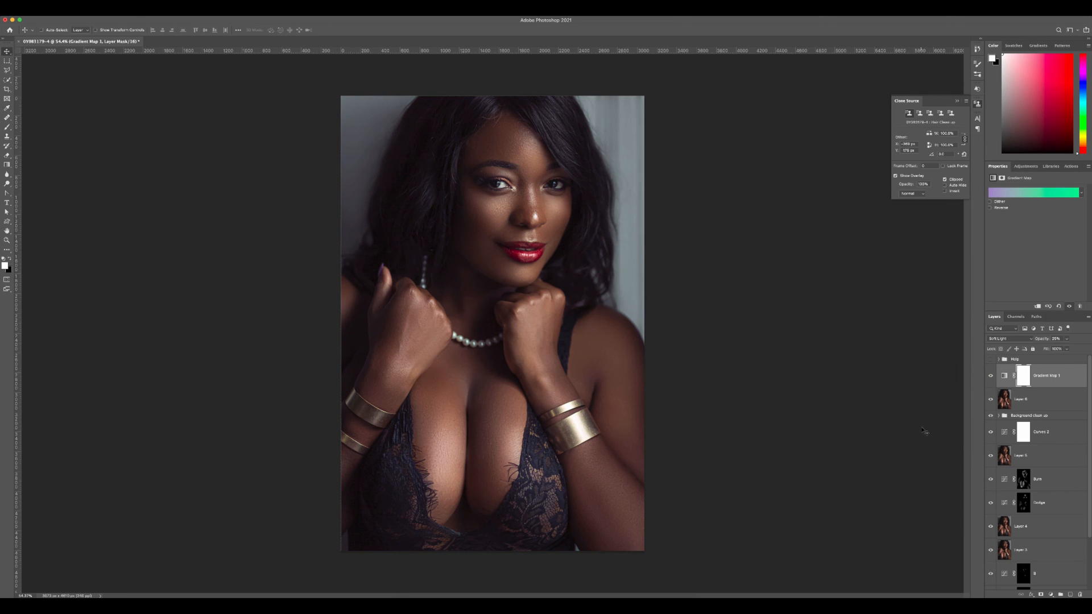
{"action": "left_click", "coordinate": [145, 8]}
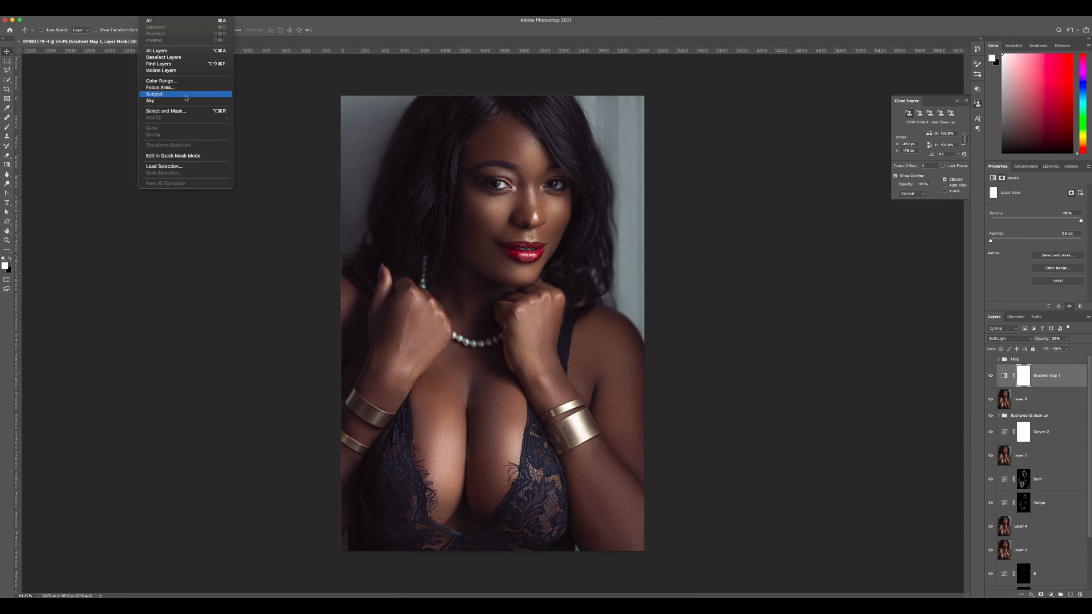
{"action": "left_click", "coordinate": [170, 92]}
{"action": "key", "text": "Return"}
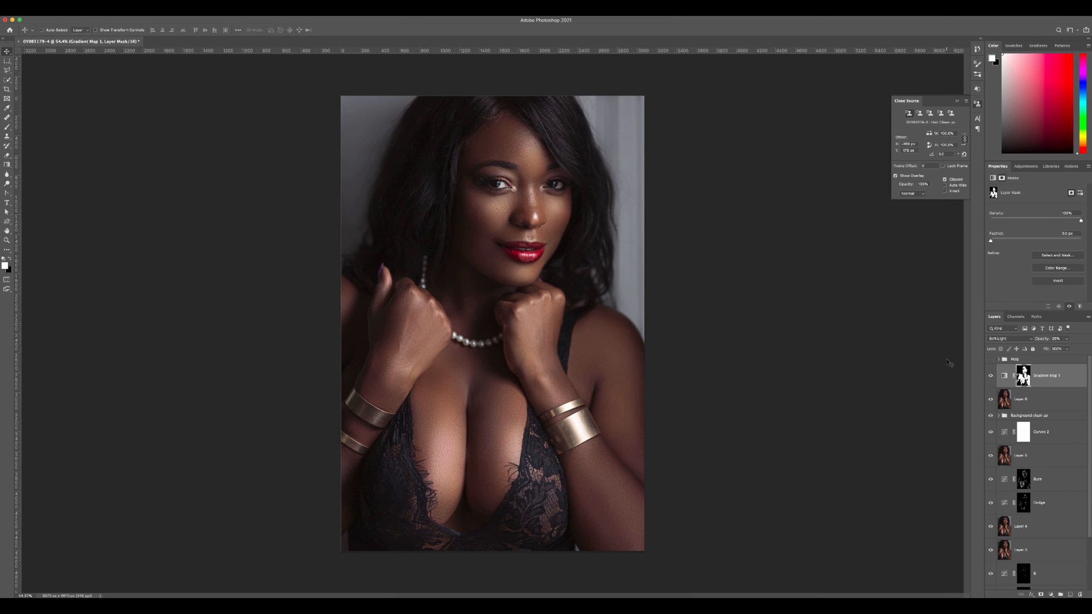
Step: Compare the saved gradient presets, apply the pink-to-blue one to the Gradient Map, and rename the layer "Color Grading"
{"action": "left_click", "coordinate": [1004, 376]}
{"action": "left_click", "coordinate": [1033, 192]}
{"action": "scroll", "coordinate": [819, 262], "scroll_direction": "down", "scroll_amount": 5}
{"action": "left_click", "coordinate": [795, 263]}
{"action": "left_click", "coordinate": [808, 263]}
{"action": "left_click", "coordinate": [818, 263]}
{"action": "left_click", "coordinate": [831, 263]}
{"action": "left_click", "coordinate": [843, 263]}
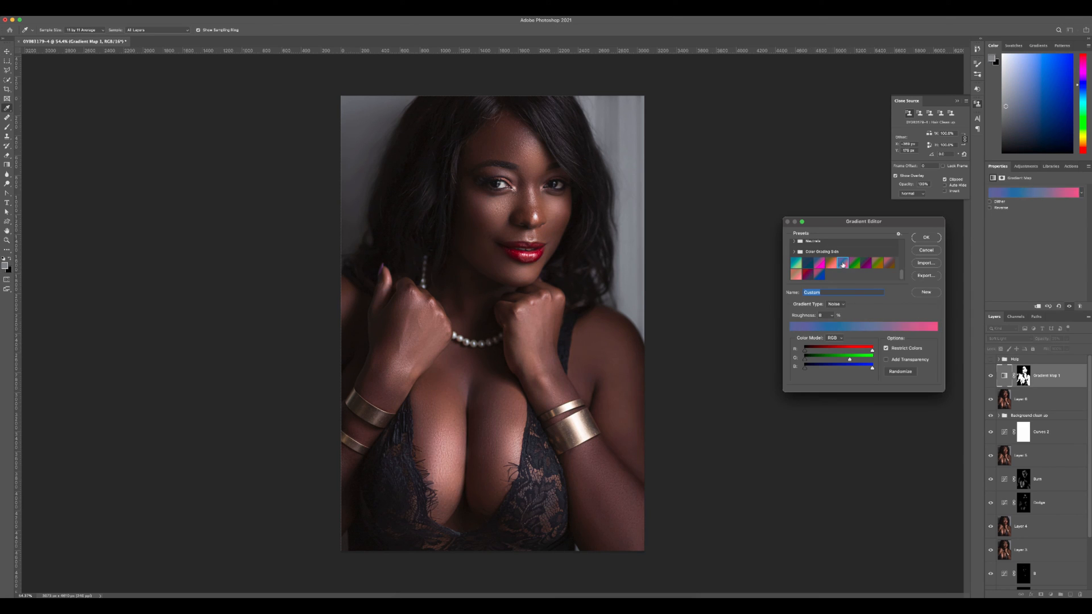
{"action": "left_click", "coordinate": [854, 263]}
{"action": "left_click", "coordinate": [866, 263]}
{"action": "left_click", "coordinate": [878, 264]}
{"action": "left_click", "coordinate": [890, 264]}
{"action": "left_click", "coordinate": [796, 275]}
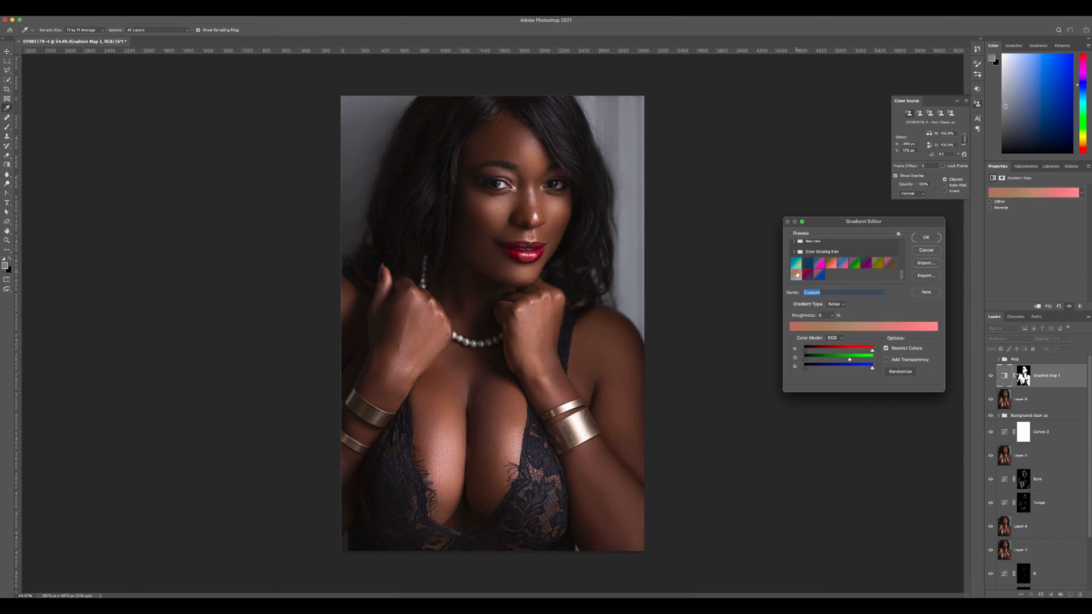
{"action": "left_click", "coordinate": [818, 275]}
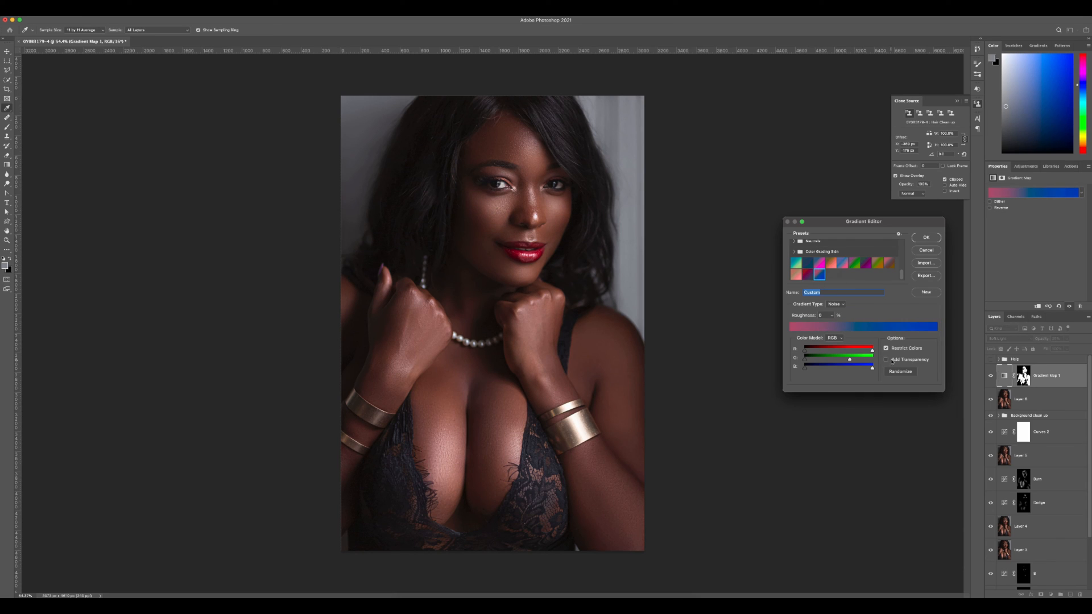
{"action": "key", "text": "Return"}
{"action": "type", "text": "Color Grading"}
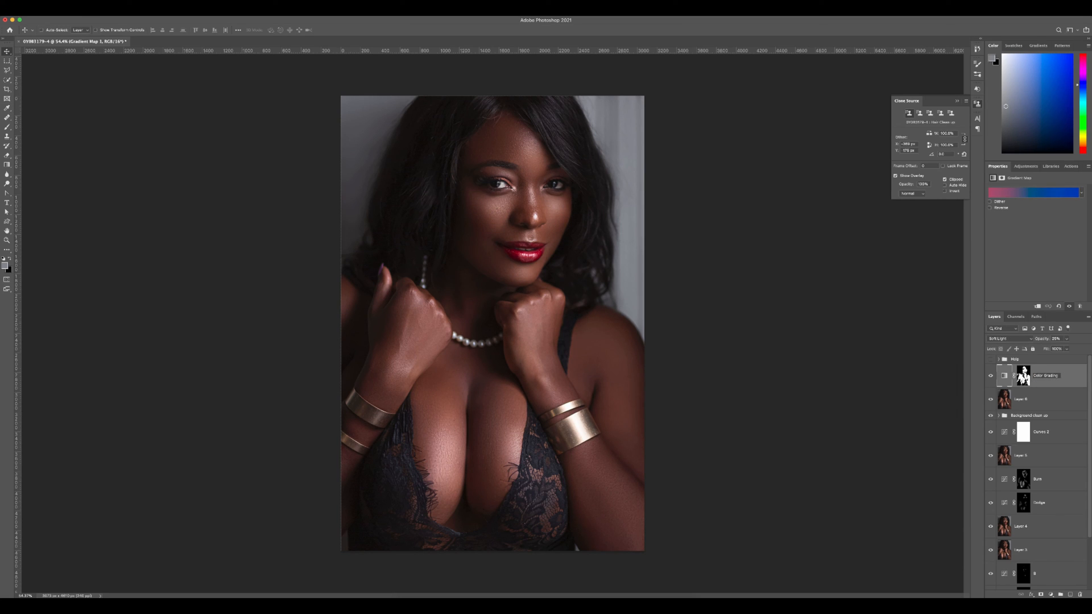
{"action": "key", "text": "Return"}
Step: Add a Color Balance adjustment layer above Color Grading and shift its Shadows tone slightly towards yellow
{"action": "left_click", "coordinate": [1026, 166]}
{"action": "left_click", "coordinate": [1012, 197]}
{"action": "left_click", "coordinate": [1027, 190]}
{"action": "left_click", "coordinate": [1018, 182]}
{"action": "left_click_drag", "start_coordinate": [1026, 231], "coordinate": [1023, 234]}
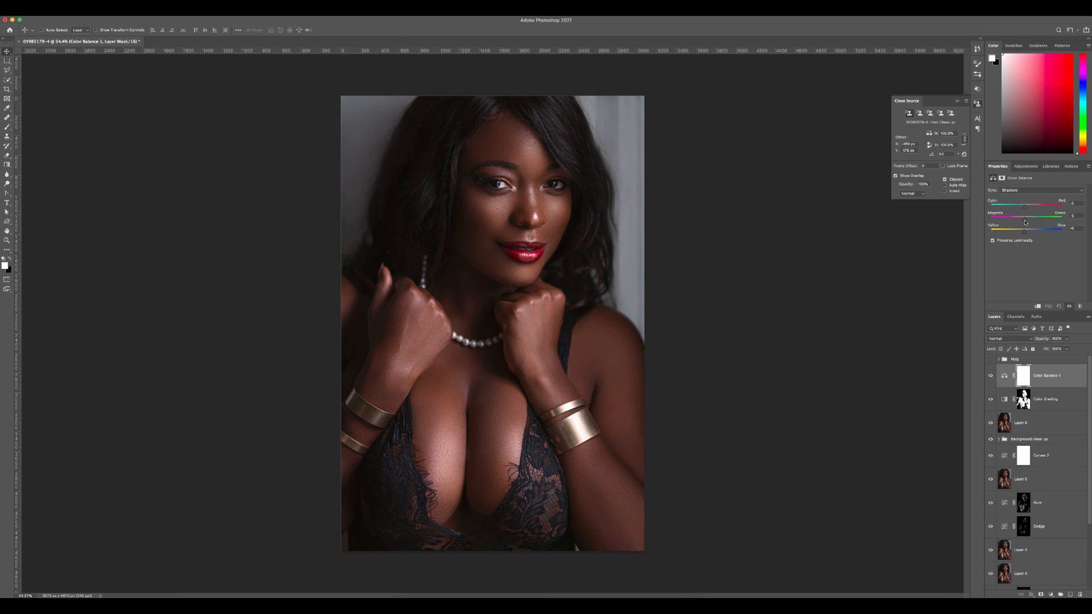
{"action": "scroll", "coordinate": [470, 245], "scroll_direction": "up", "scroll_amount": 5}
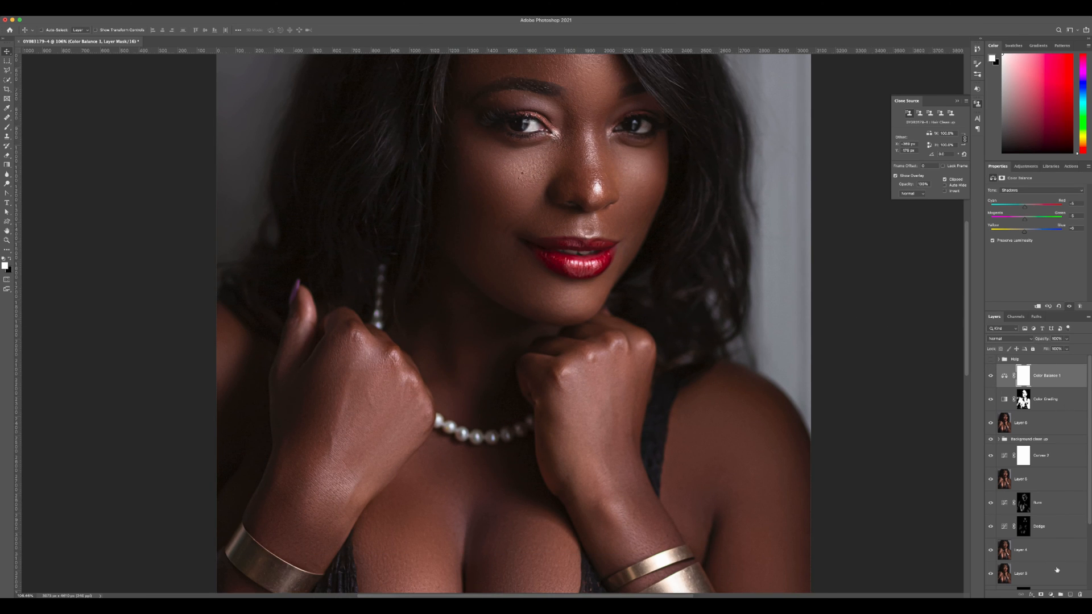
{"action": "left_click", "coordinate": [1051, 594]}
{"action": "left_click", "coordinate": [1058, 430]}
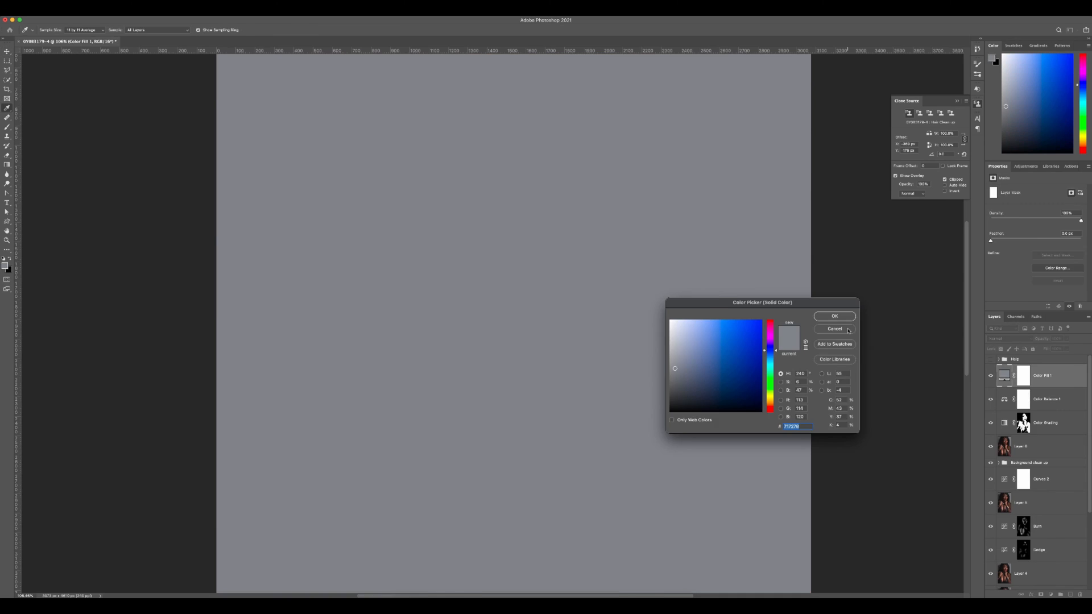
{"action": "left_click", "coordinate": [835, 329]}
Step: Add a Selective Color adjustment layer and lower the Black amount of the Whites to brighten the highlights
{"action": "left_click", "coordinate": [1050, 594]}
{"action": "left_click", "coordinate": [1058, 582]}
{"action": "left_click_drag", "start_coordinate": [1036, 256], "coordinate": [1013, 256]}
{"action": "key", "text": "super+0"}
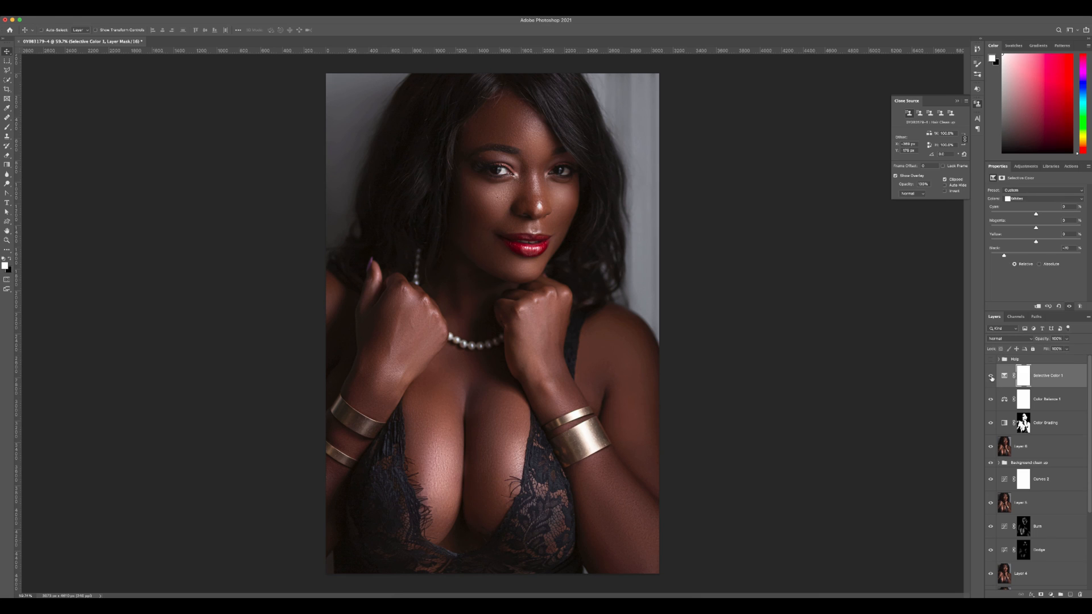
Step: Group the Selective Color, Color Balance and Color Grading layers as "Skin Color Balance"
{"action": "left_click", "coordinate": [1068, 425], "text": "shift"}
{"action": "key", "text": "super+g"}
{"action": "double_click", "coordinate": [1017, 368]}
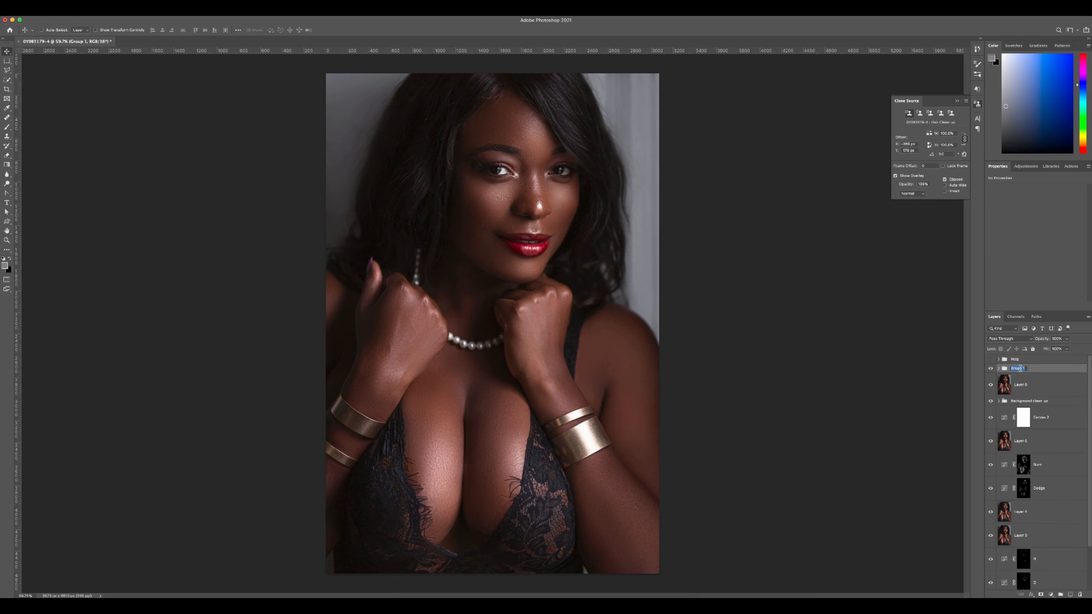
{"action": "type", "text": "Skin Color Balance"}
{"action": "key", "text": "Return"}
Step: Add a layer mask to the Skin Color Balance group and paint black over the facial features at 100% brush opacity
{"action": "left_click", "coordinate": [1041, 594]}
{"action": "key", "text": "b"}
{"action": "scroll", "coordinate": [547, 253], "scroll_direction": "up", "scroll_amount": 5}
{"action": "left_click_drag", "start_coordinate": [492, 72], "coordinate": [512, 205]}
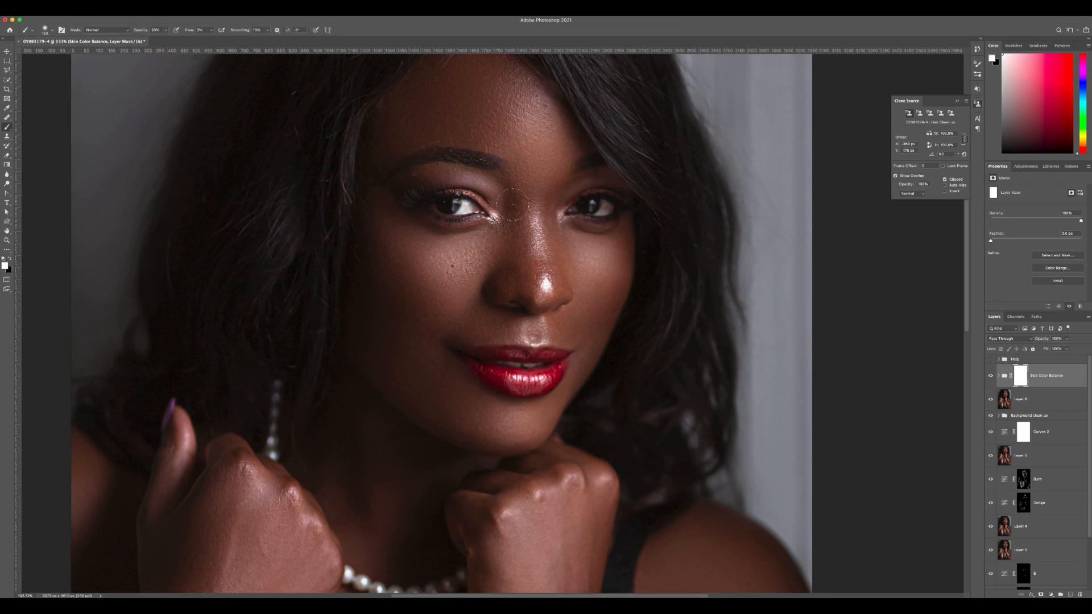
{"action": "key", "text": "0"}
{"action": "key", "text": "x"}
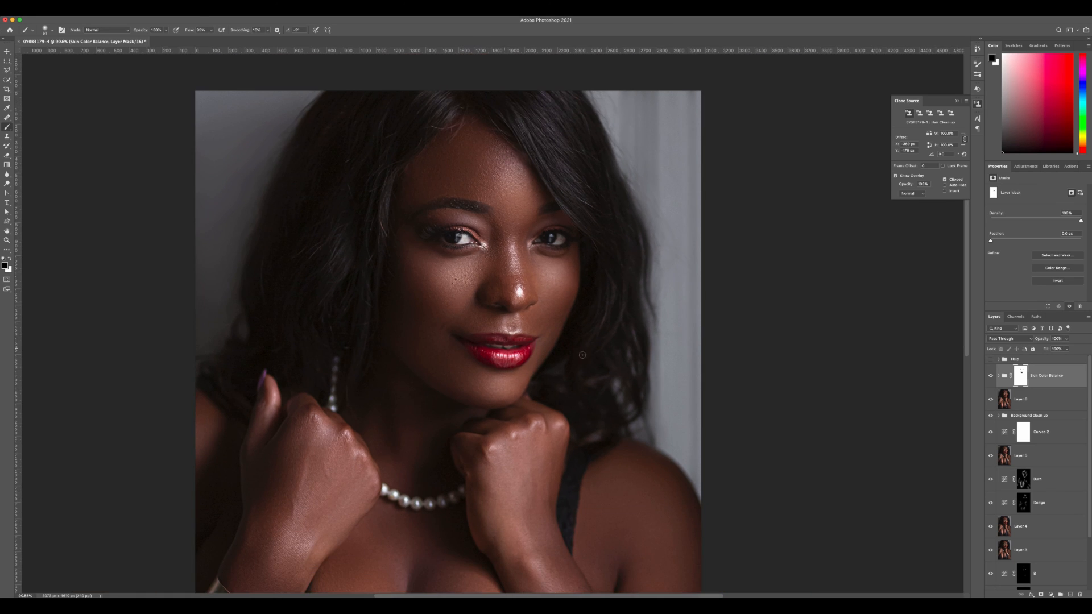
Step: Run the Eyes N Teeth Whitening action and paint white on the Photo Filter mask over the whites of the eyes
{"action": "scroll", "coordinate": [486, 343], "scroll_direction": "down", "scroll_amount": 3}
{"action": "left_click", "coordinate": [1071, 166]}
{"action": "left_click", "coordinate": [1060, 176]}
{"action": "scroll", "coordinate": [512, 244], "scroll_direction": "up", "scroll_amount": 3}
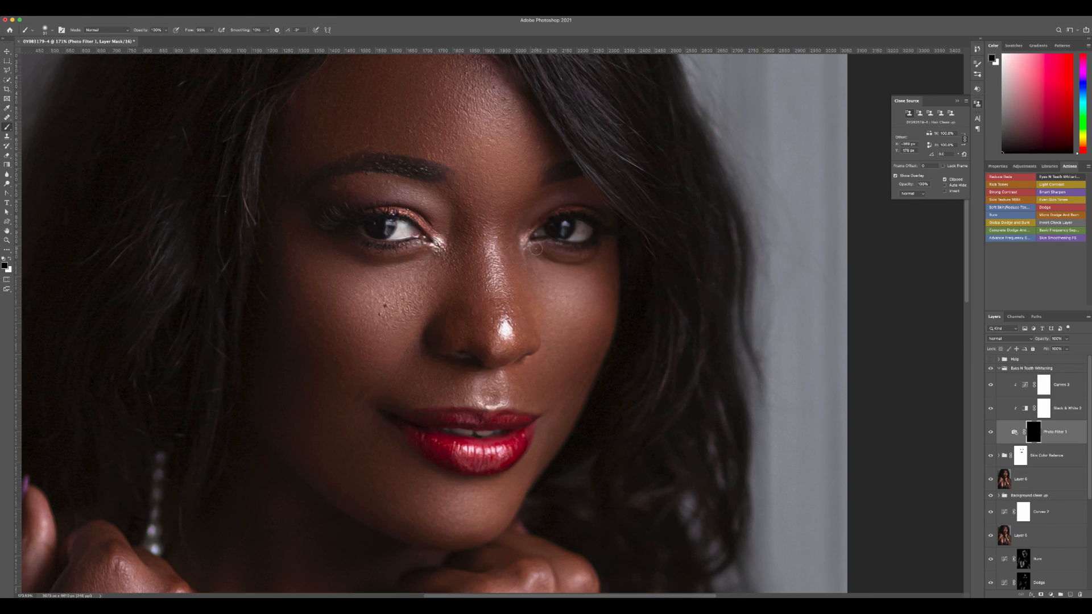
{"action": "key", "text": "x"}
{"action": "left_click", "coordinate": [585, 233]}
Step: Paint the whitening mask over the teeth with a smaller brush
{"action": "key", "text": "bracketleft"}
{"action": "key", "text": "bracketleft"}
{"action": "key", "text": "bracketleft"}
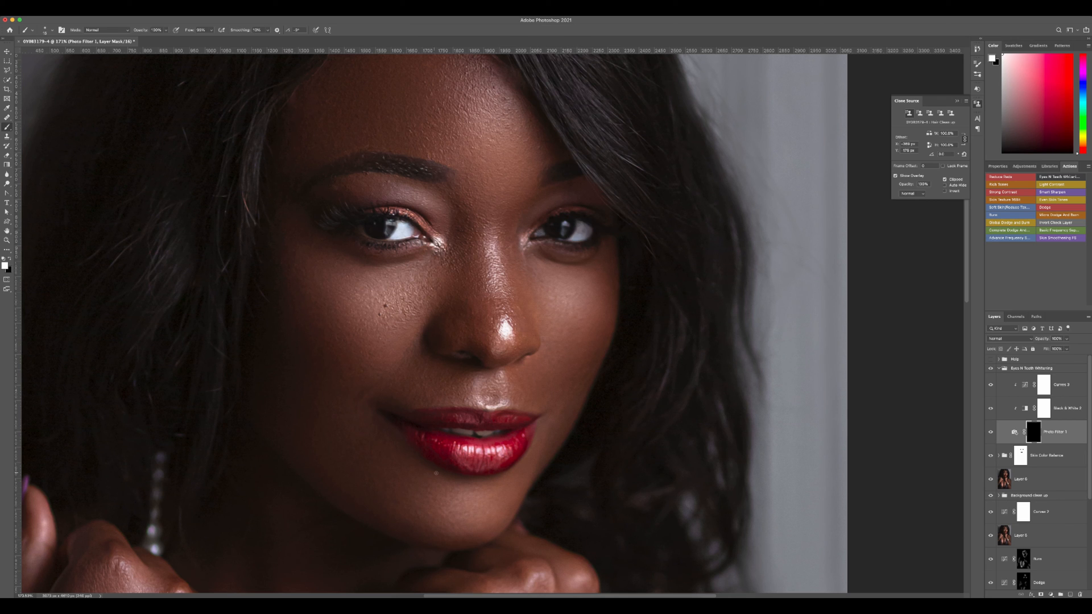
{"action": "scroll", "coordinate": [508, 432], "scroll_direction": "up", "scroll_amount": 4}
{"action": "left_click_drag", "start_coordinate": [465, 430], "coordinate": [369, 425]}
{"action": "key", "text": "super+0"}
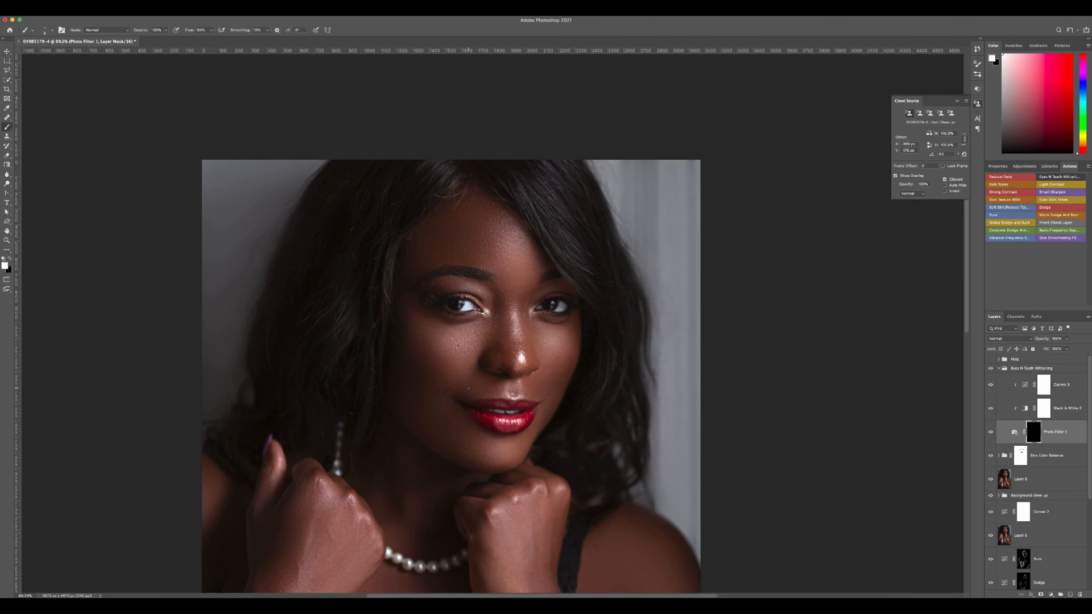
Step: Set the Photo Filter layer's opacity to 80% and collapse the Eyes N Teeth Whitening group
{"action": "key", "text": "v"}
{"action": "key", "text": "8"}
{"action": "scroll", "coordinate": [525, 312], "scroll_direction": "up", "scroll_amount": 3}
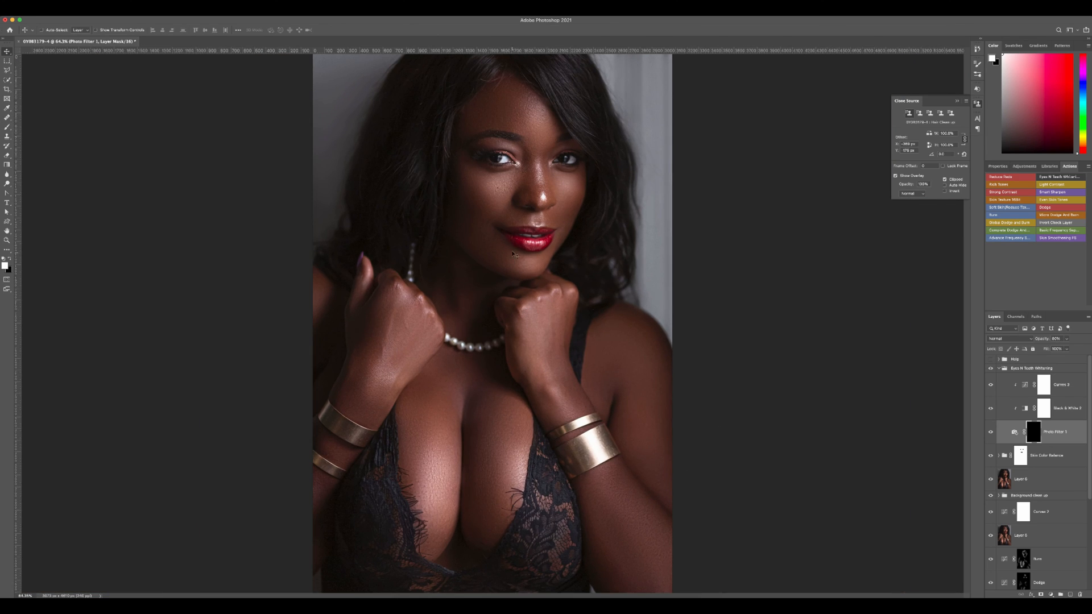
{"action": "scroll", "coordinate": [668, 311], "scroll_direction": "up", "scroll_amount": 3}
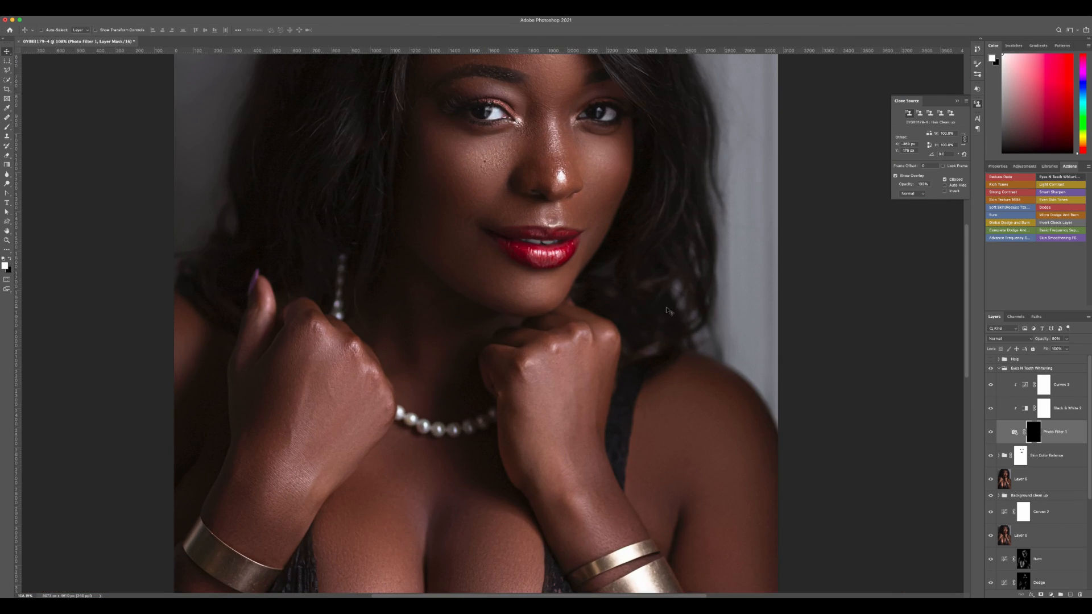
{"action": "scroll", "coordinate": [615, 259], "scroll_direction": "up", "scroll_amount": 2}
{"action": "left_click", "coordinate": [999, 368]}
{"action": "left_click", "coordinate": [1052, 369]}
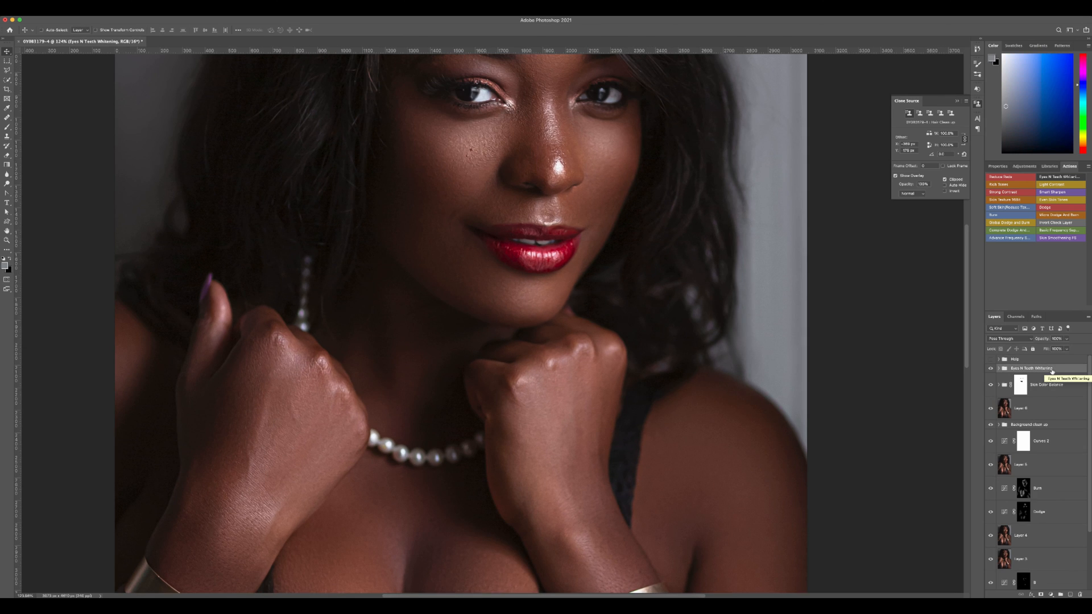
Step: Stamp all visible layers into a new layer and run the Basic Frequency Separation action on it
{"action": "key", "text": "super+alt+shift+e"}
{"action": "scroll", "coordinate": [543, 277], "scroll_direction": "up", "scroll_amount": 2}
{"action": "left_click", "coordinate": [1059, 231]}
{"action": "key", "text": "Return"}
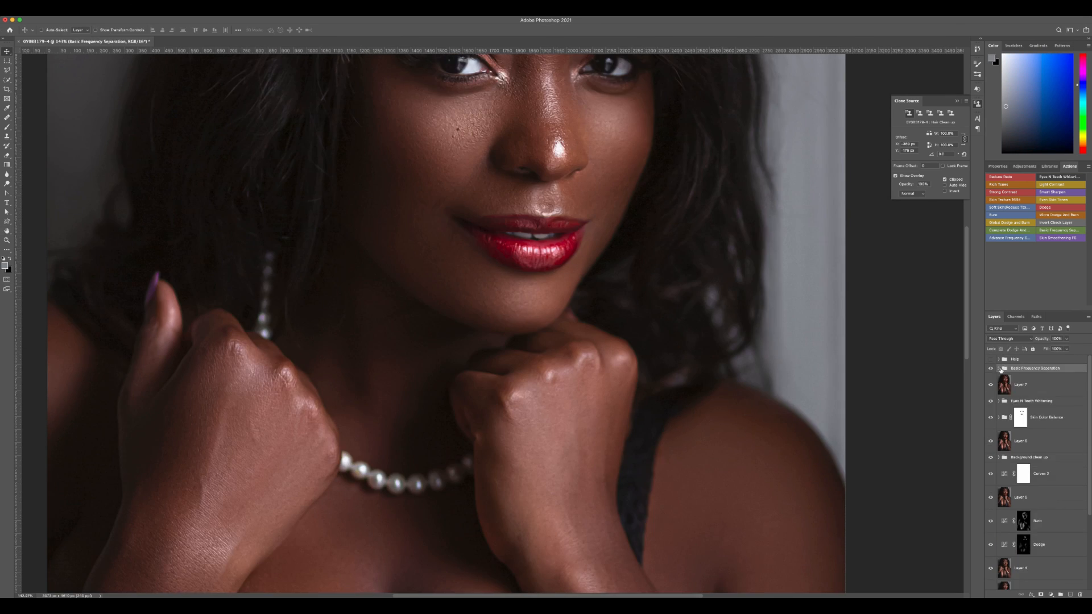
Step: Retouch the lip texture on the High FS Layer with the Healing Brush, sampling from the lower lip
{"action": "left_click", "coordinate": [999, 369]}
{"action": "left_click", "coordinate": [1036, 384]}
{"action": "scroll", "coordinate": [503, 273], "scroll_direction": "up", "scroll_amount": 4}
{"action": "key", "text": "j"}
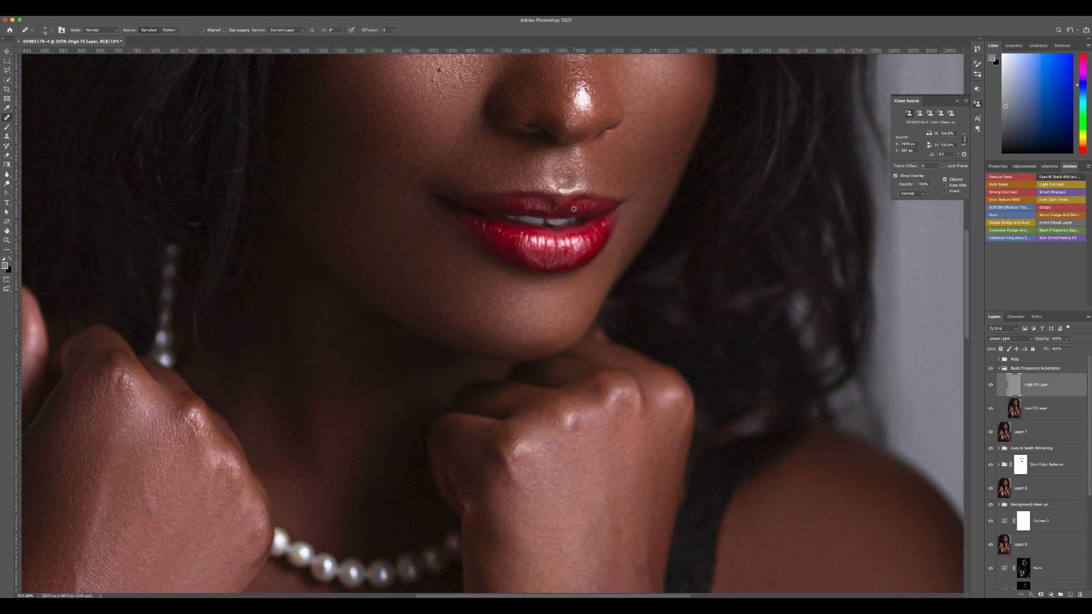
{"action": "left_click", "coordinate": [608, 227], "text": "alt"}
Step: Add a blank layer above the Low FS Layer and even out the lower and upper lip with sampled reds
{"action": "left_click", "coordinate": [1024, 408]}
{"action": "key", "text": "super+shift+alt+n"}
{"action": "key", "text": "b"}
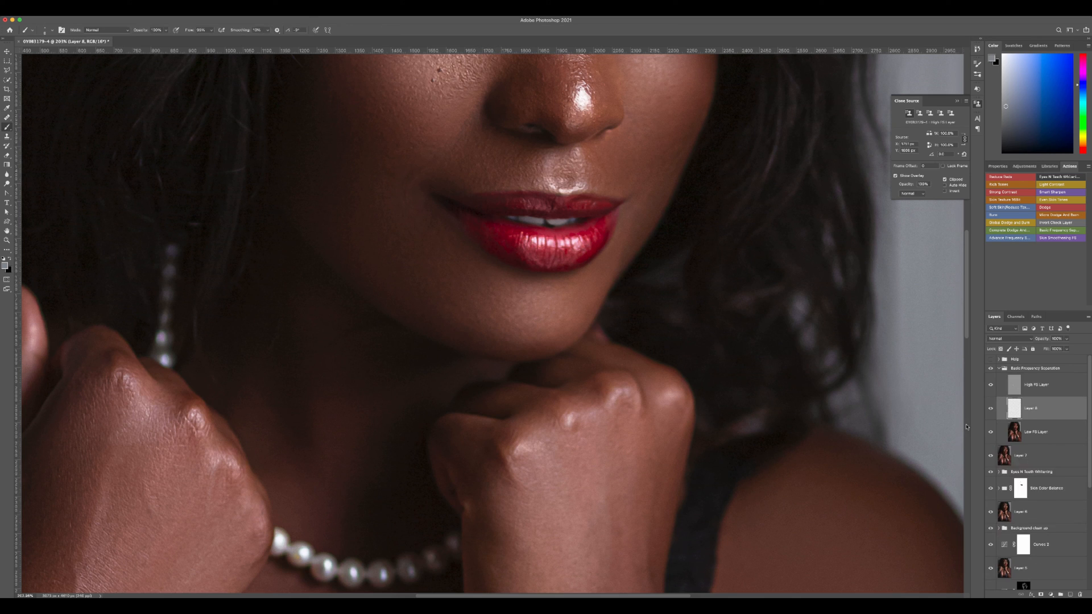
{"action": "left_click", "coordinate": [576, 237], "text": "alt"}
{"action": "left_click_drag", "start_coordinate": [579, 230], "coordinate": [565, 232]}
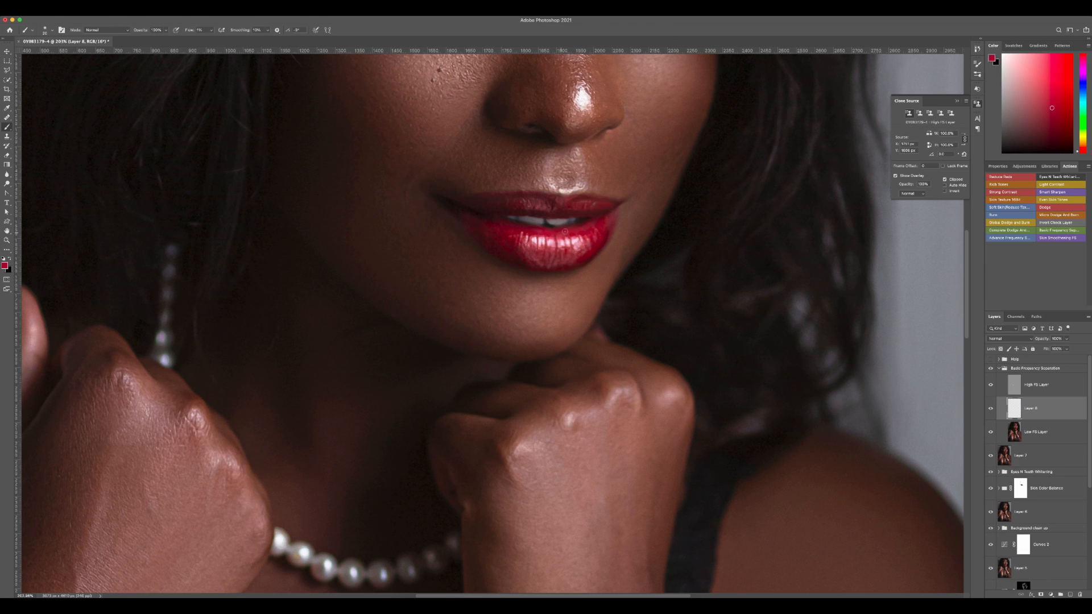
{"action": "mouse_move", "coordinate": [508, 256]}
{"action": "left_mouse_down"}
{"action": "mouse_move", "coordinate": [483, 232]}
{"action": "mouse_move", "coordinate": [493, 241]}
{"action": "left_mouse_up"}
{"action": "mouse_move", "coordinate": [540, 271]}
{"action": "left_mouse_down"}
{"action": "mouse_move", "coordinate": [539, 256]}
{"action": "mouse_move", "coordinate": [500, 252]}
{"action": "left_mouse_up"}
{"action": "left_click", "coordinate": [579, 198], "text": "alt"}
{"action": "mouse_move", "coordinate": [579, 198]}
{"action": "left_mouse_down"}
{"action": "mouse_move", "coordinate": [466, 204]}
{"action": "mouse_move", "coordinate": [513, 203]}
{"action": "left_mouse_up"}
Step: Set the lip colour layer's opacity to 50% and collapse the Basic Frequency Separation group
{"action": "key", "text": "super+0"}
{"action": "key", "text": "v"}
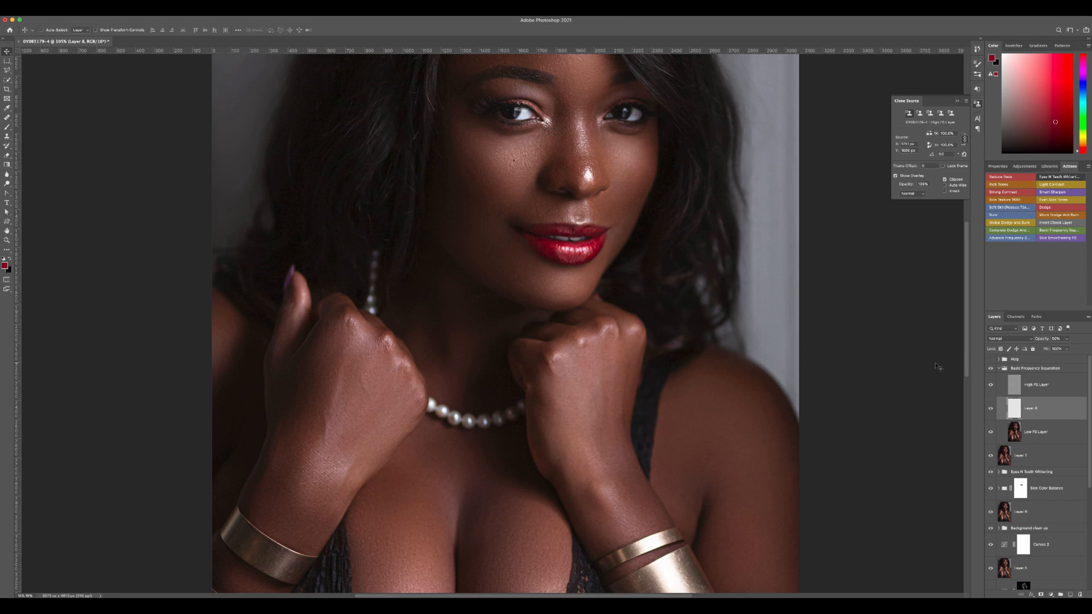
{"action": "key", "text": "5"}
{"action": "scroll", "coordinate": [597, 271], "scroll_direction": "down", "scroll_amount": 2}
{"action": "scroll", "coordinate": [588, 286], "scroll_direction": "down", "scroll_amount": 2}
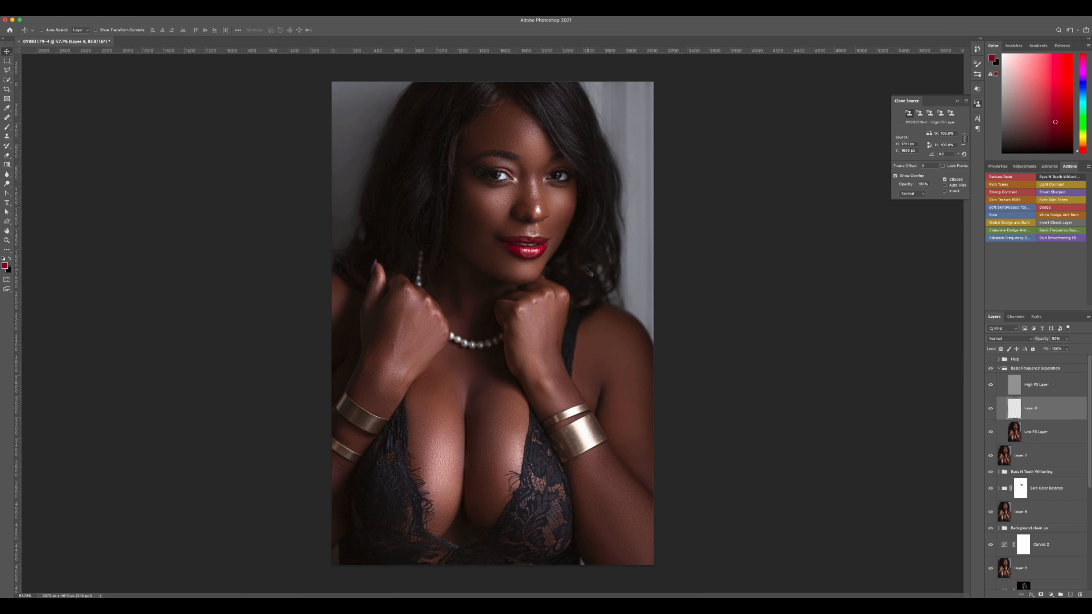
{"action": "left_click", "coordinate": [999, 369]}
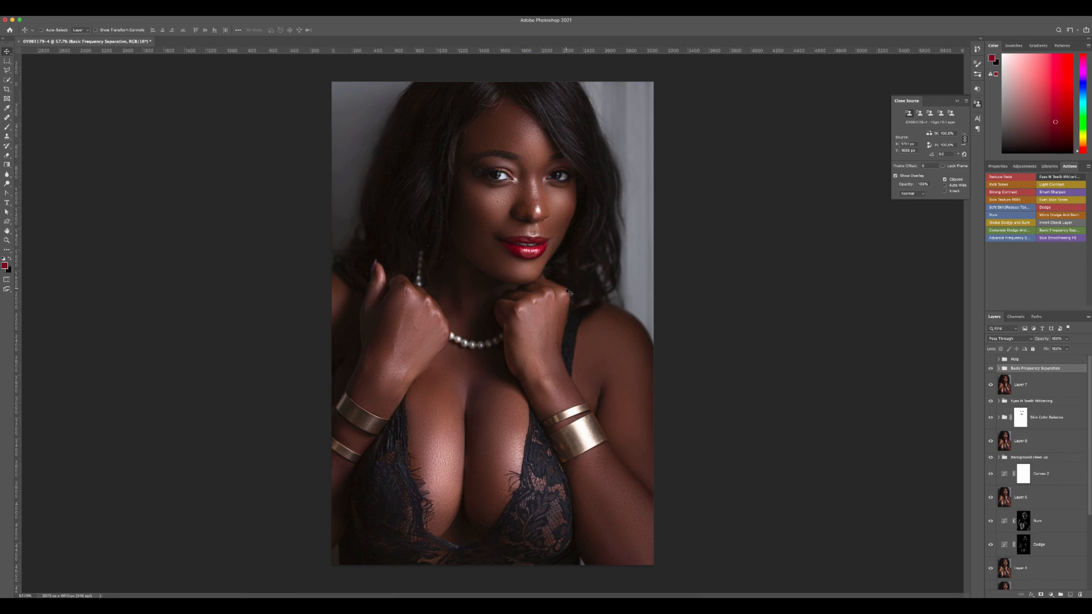
Step: Add masked Dodge and Burn adjustment layers above the Basic Frequency Separation group and ready a larger white brush on the Dodge mask
{"action": "key", "text": "F2"}
{"action": "scroll", "coordinate": [542, 238], "scroll_direction": "up", "scroll_amount": 4}
{"action": "key", "text": "b"}
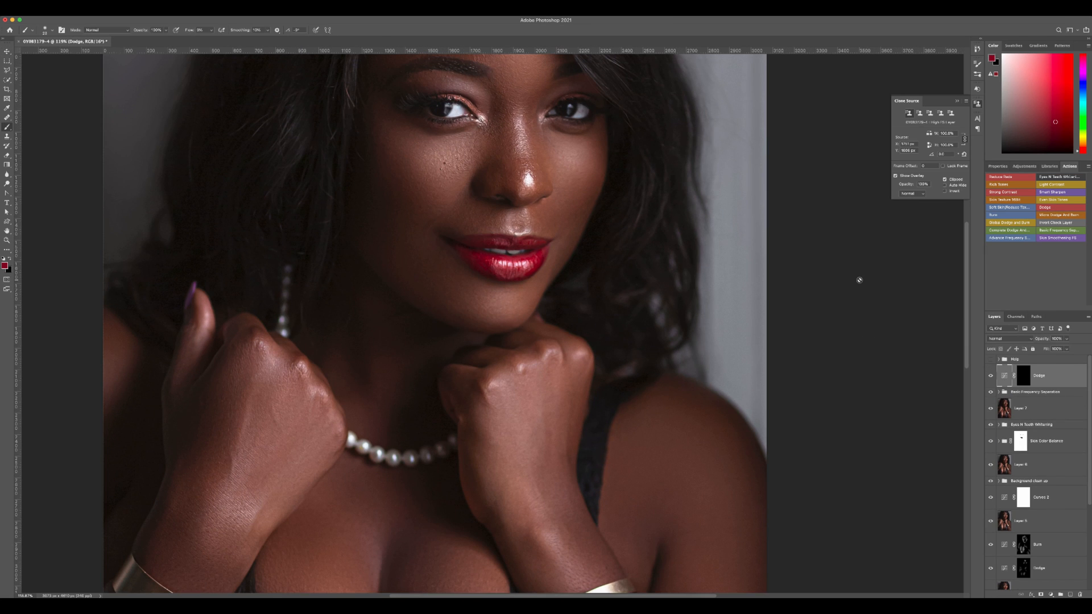
{"action": "key", "text": "super+backslash"}
{"action": "key", "text": "d"}
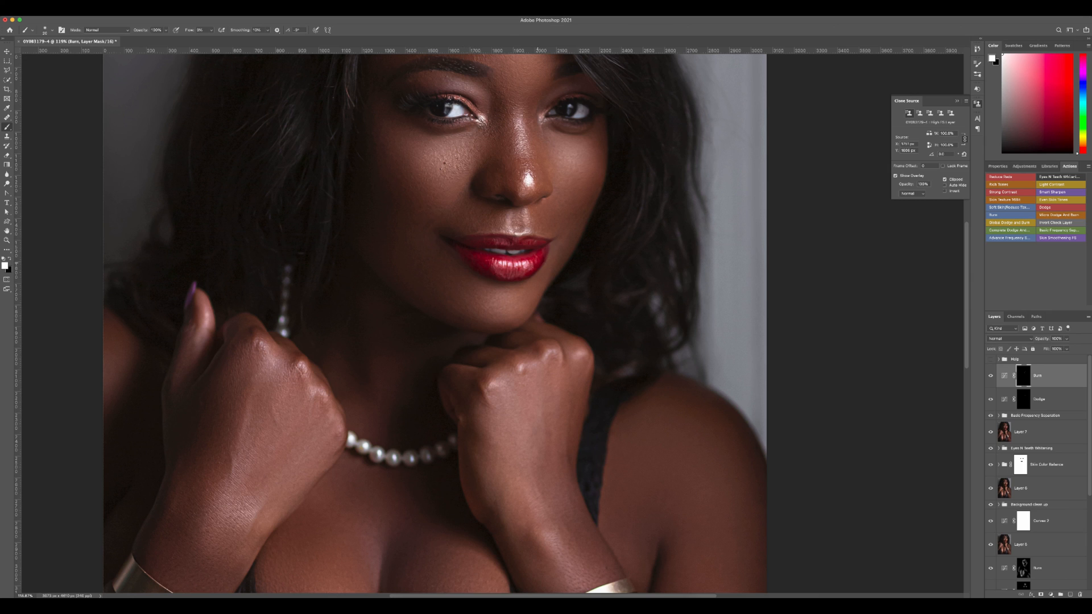
{"action": "key", "text": "alt+bracketleft"}
{"action": "key", "text": "bracketright"}
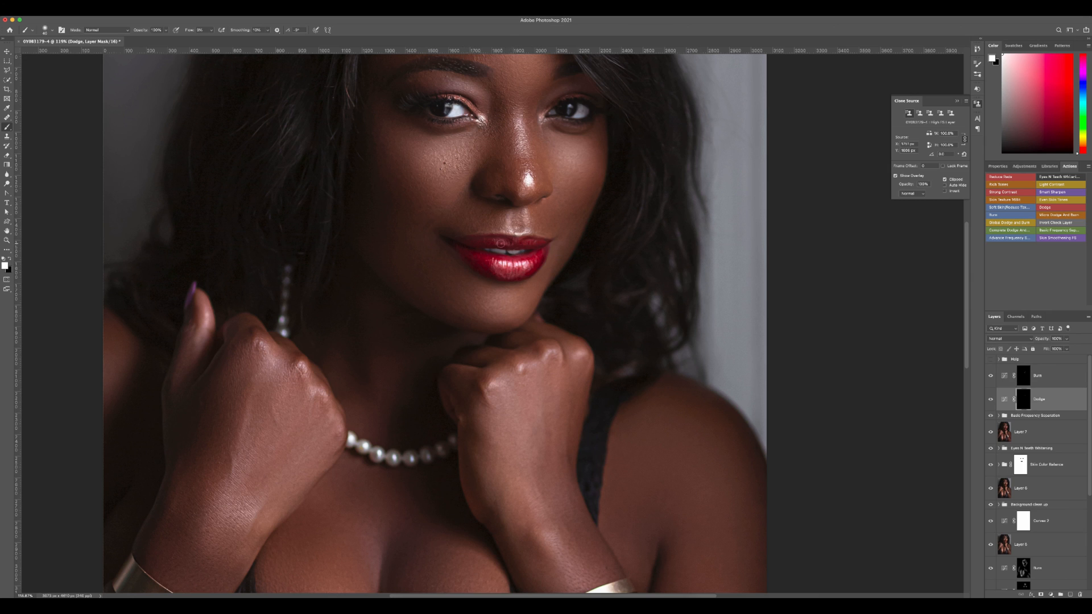
{"action": "scroll", "coordinate": [496, 282], "scroll_direction": "up", "scroll_amount": 5}
{"action": "key", "text": "super+0"}
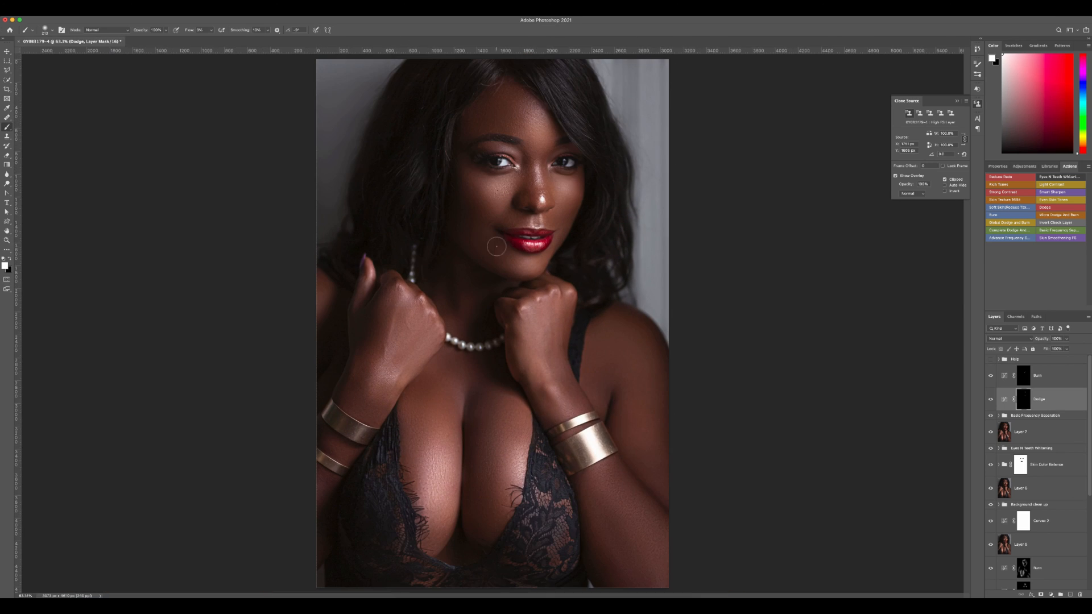
Step: Group the new Dodge and Burn layers and name the group D&B
{"action": "left_click", "coordinate": [1037, 375], "text": "shift"}
{"action": "key", "text": "super+g"}
{"action": "double_click", "coordinate": [1018, 367]}
{"action": "type", "text": "D&B"}
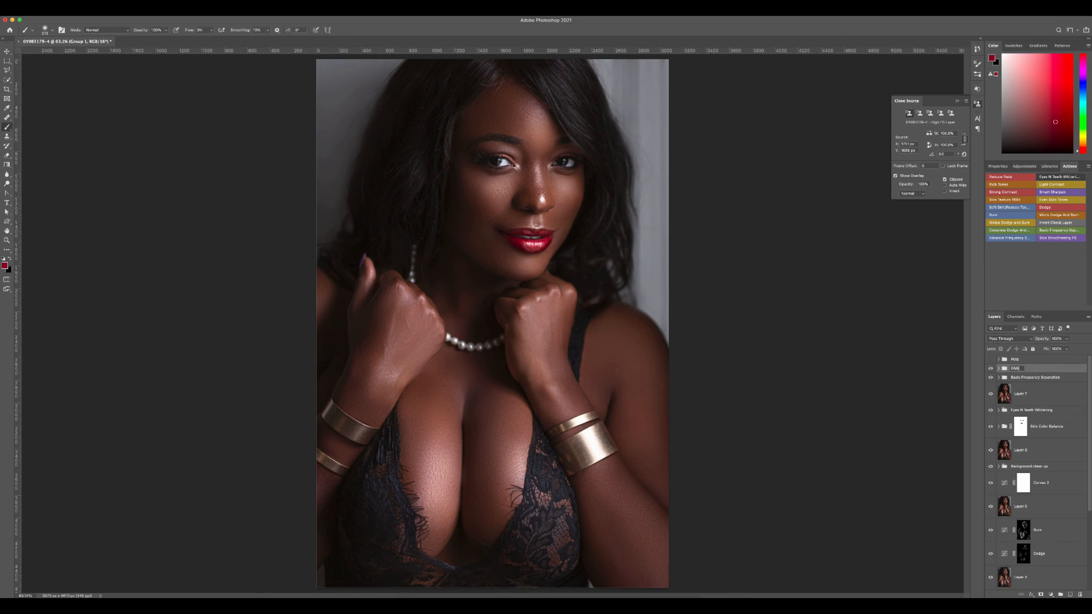
{"action": "key", "text": "Return"}
Step: Compare the retouched portrait with the original Background layer by showing it alone and restoring all layers
{"action": "key", "text": "super+minus"}
{"action": "scroll", "coordinate": [1023, 484], "scroll_direction": "down", "scroll_amount": 5}
{"action": "left_click", "coordinate": [990, 578], "text": "alt"}
{"action": "left_click", "coordinate": [990, 579], "text": "alt"}
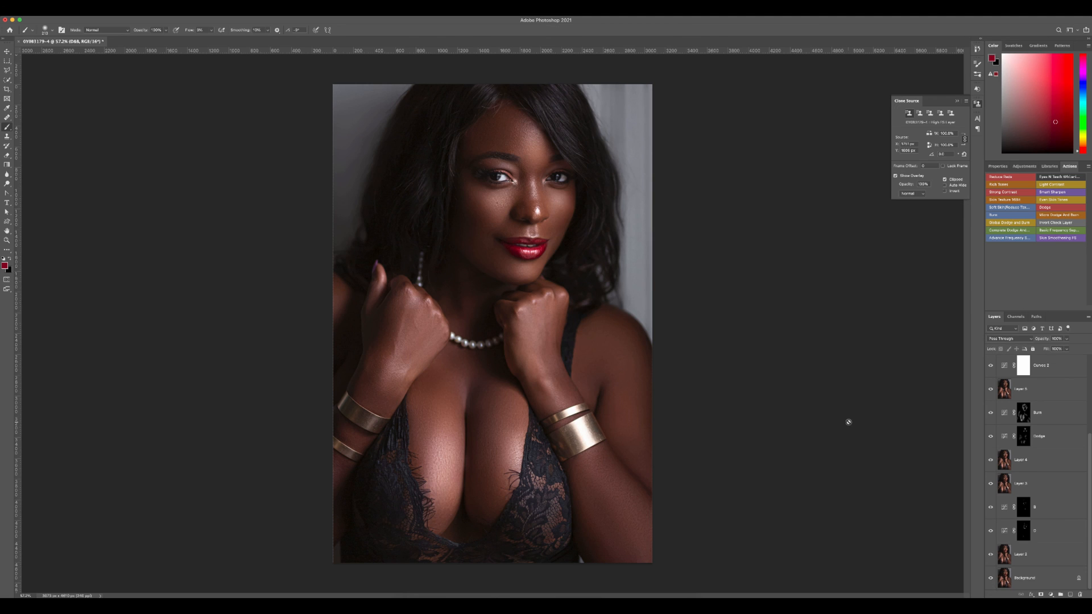